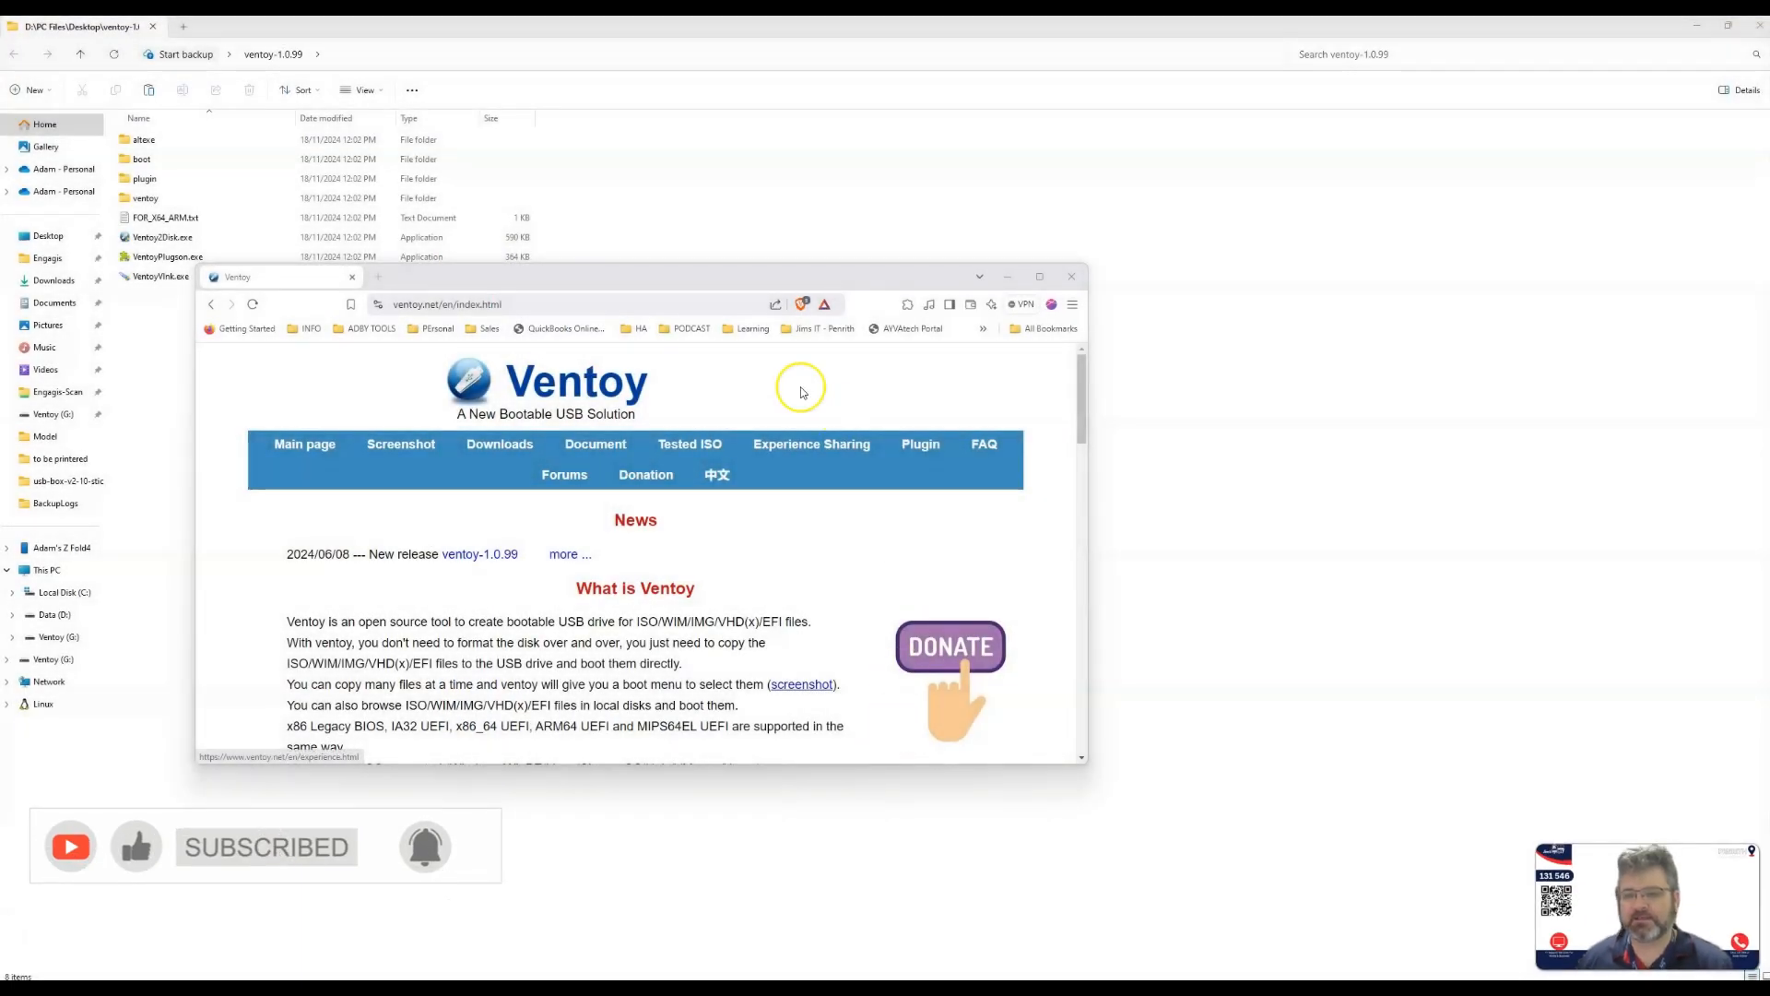
left_click(1040, 277)
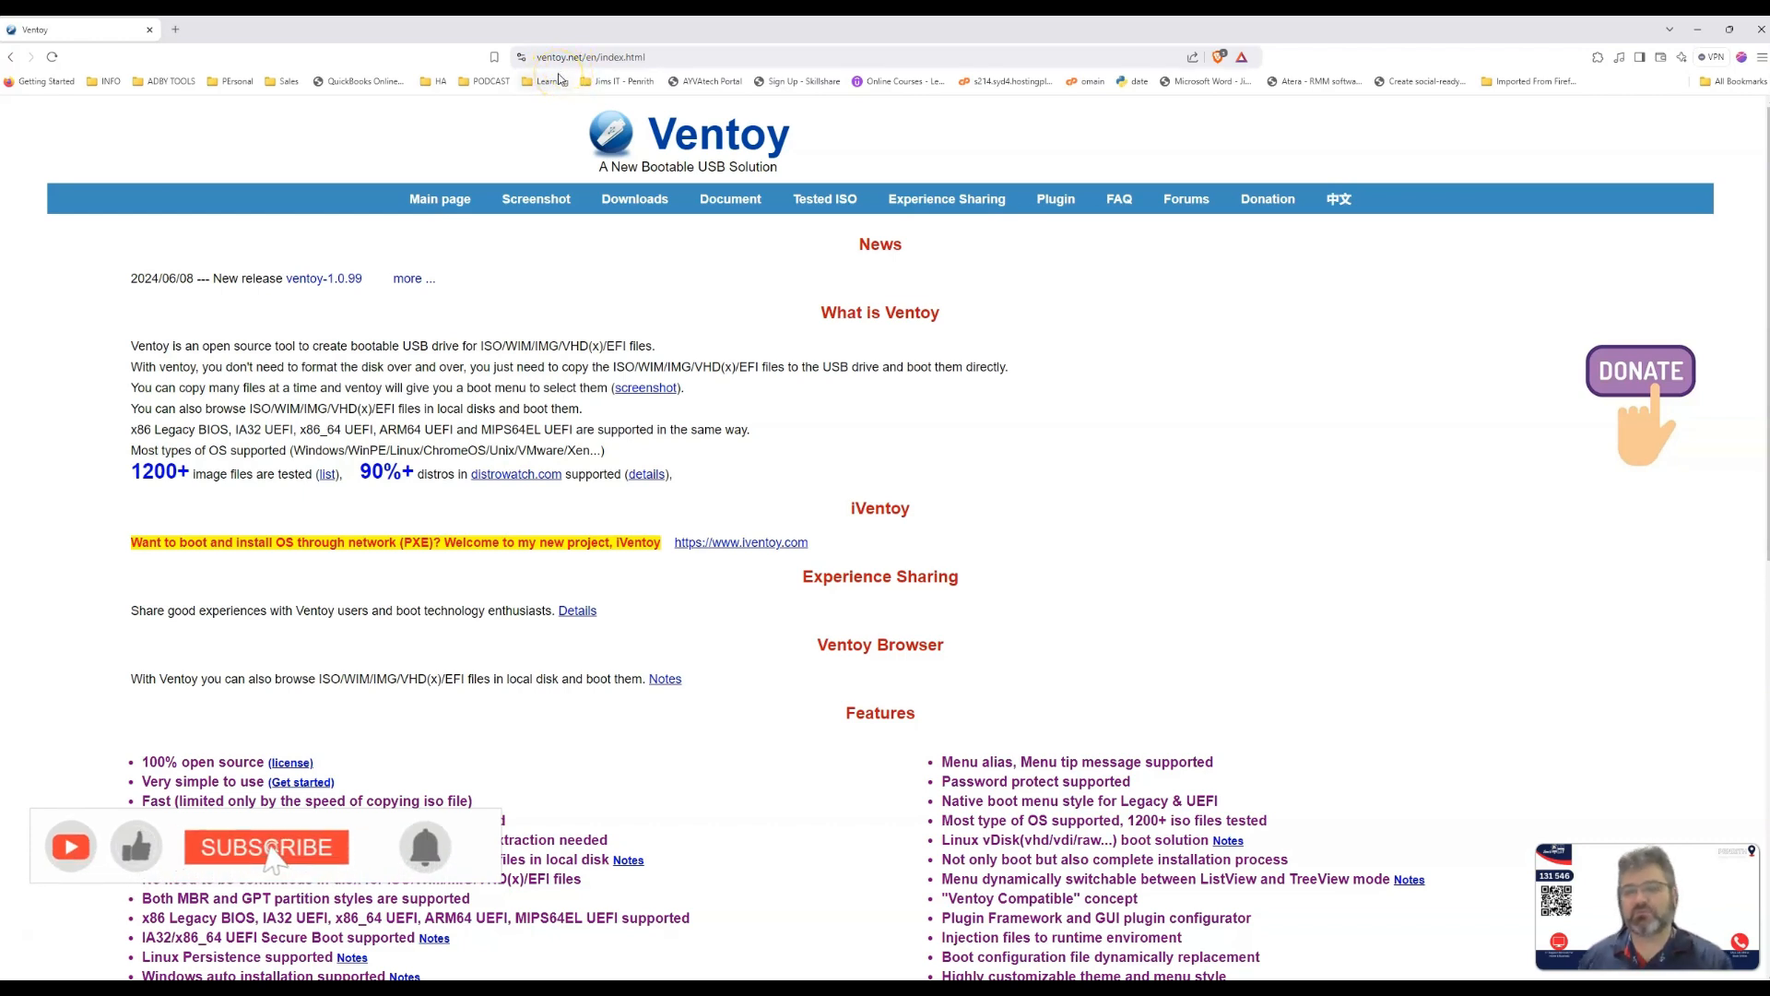
left_click_drag(636, 57, 735, 61)
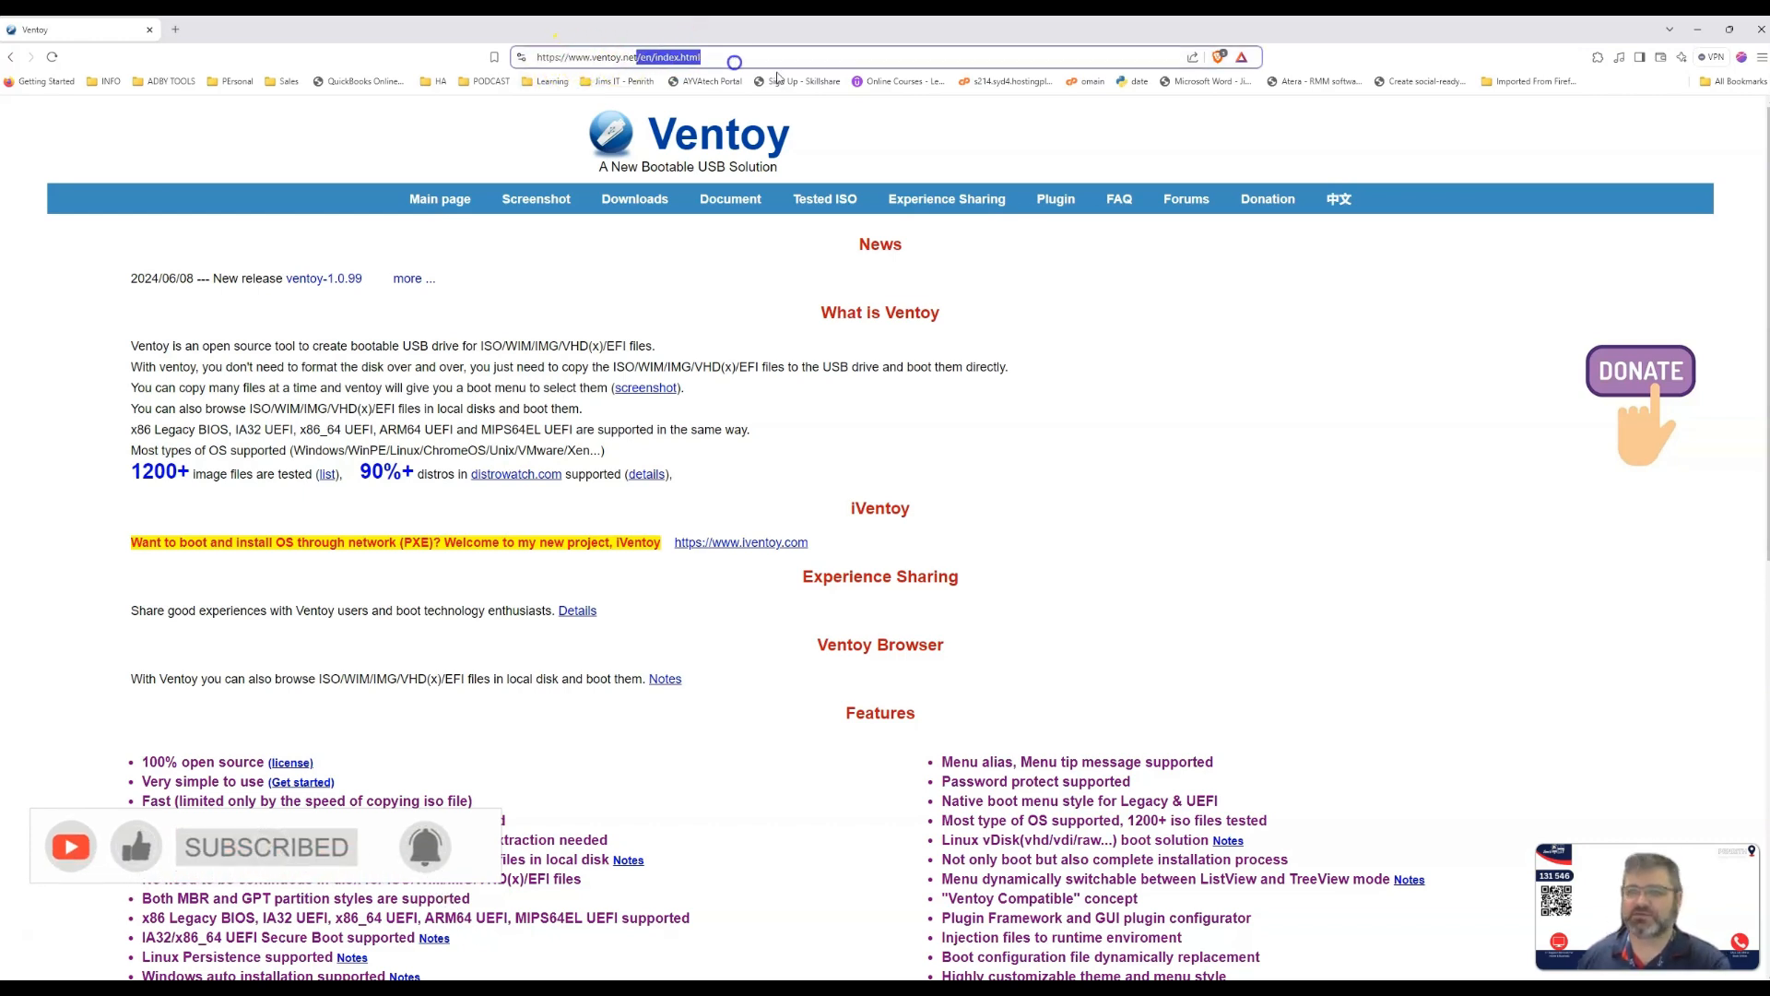
key("BackSpace")
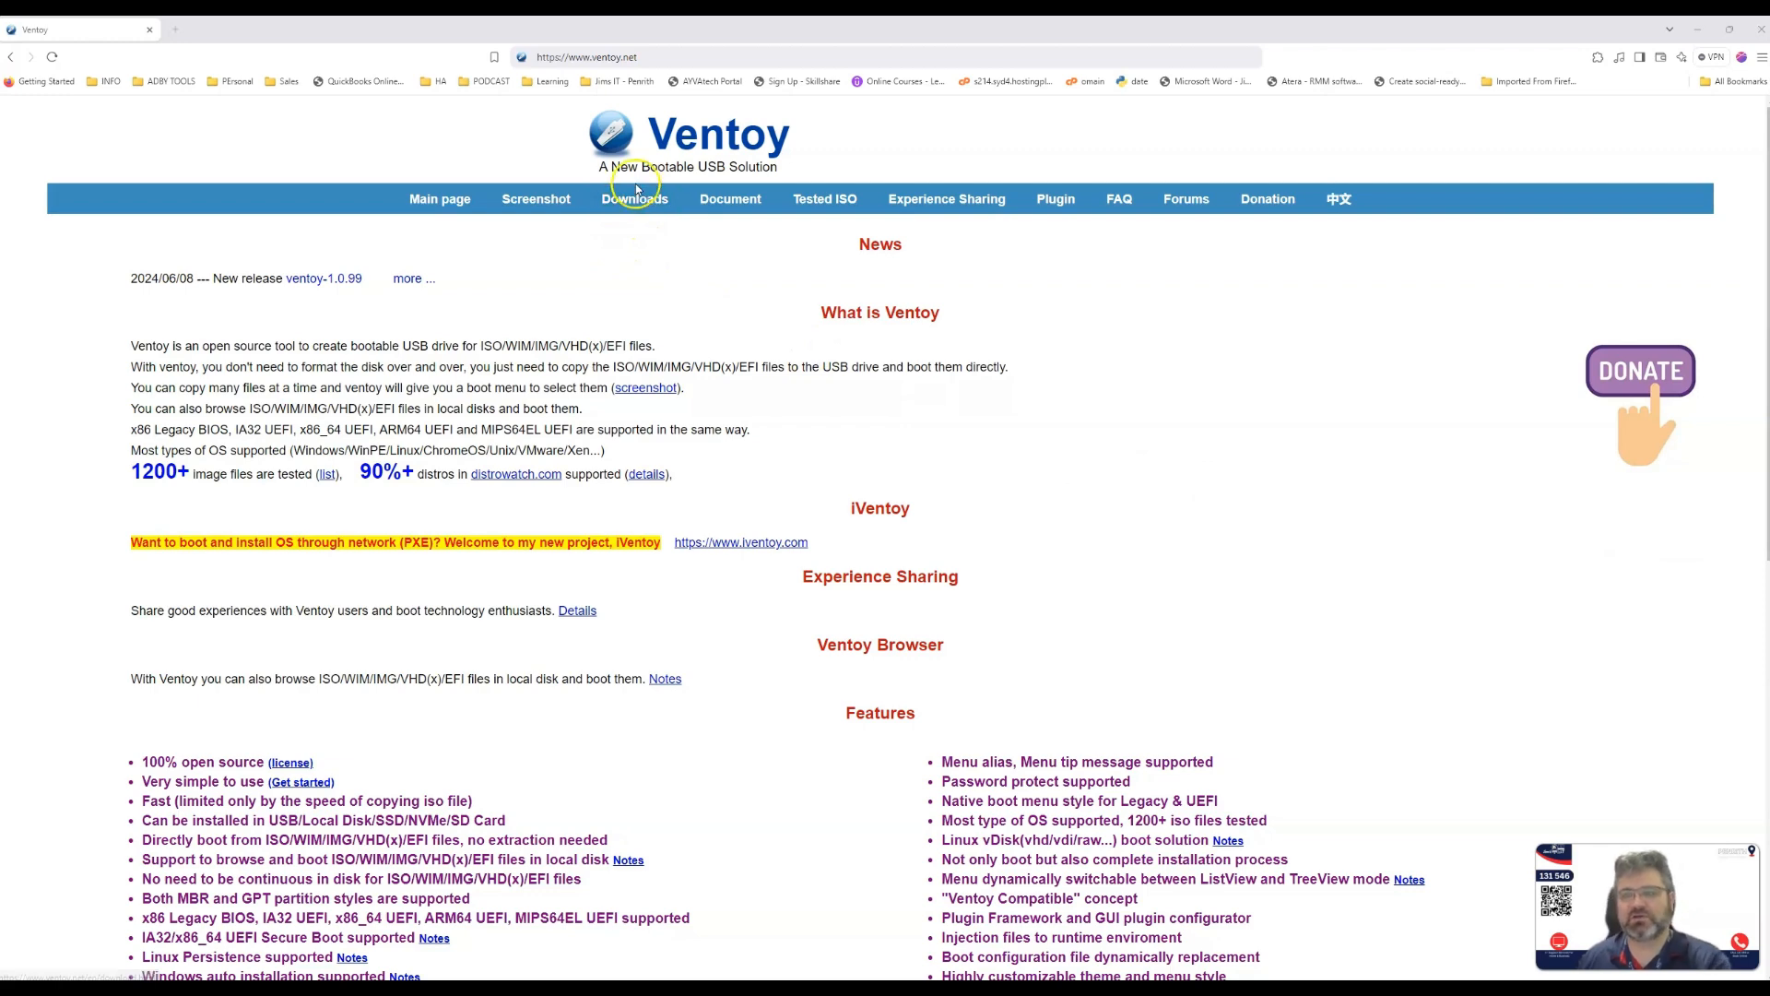
- Open the Ventoy site's Downloads page listing the binary release files
left_click(1038, 211)
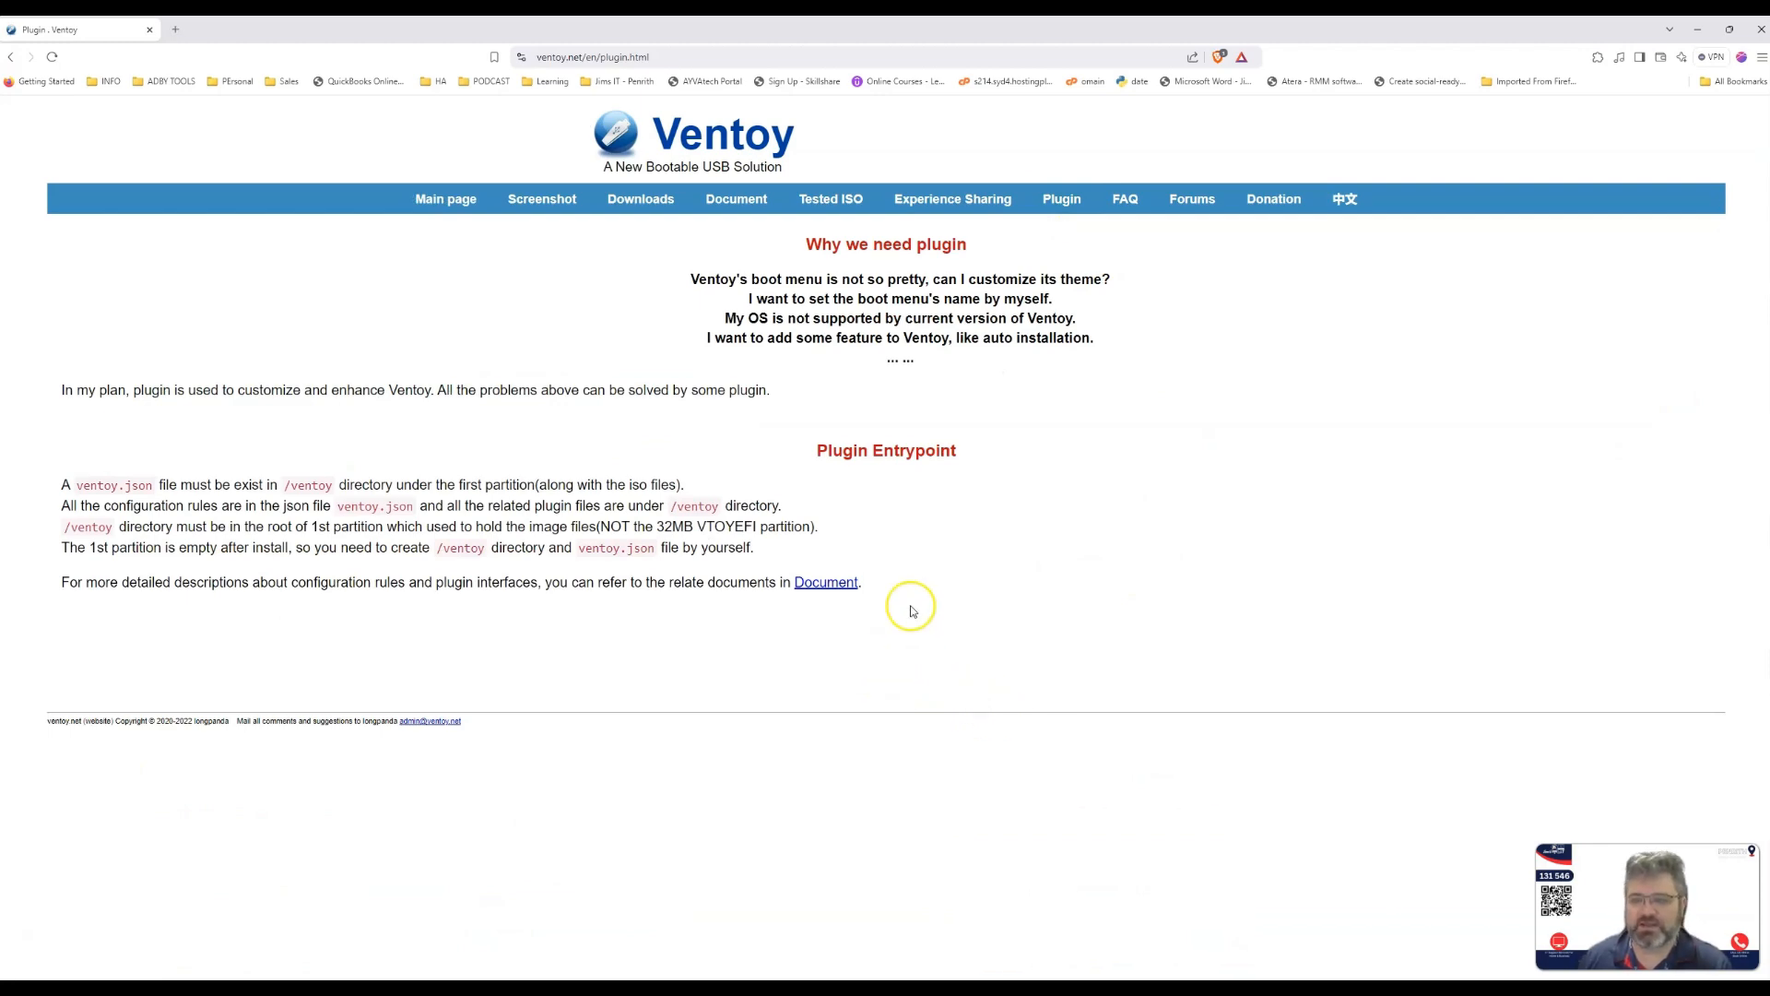
key("alt+Left")
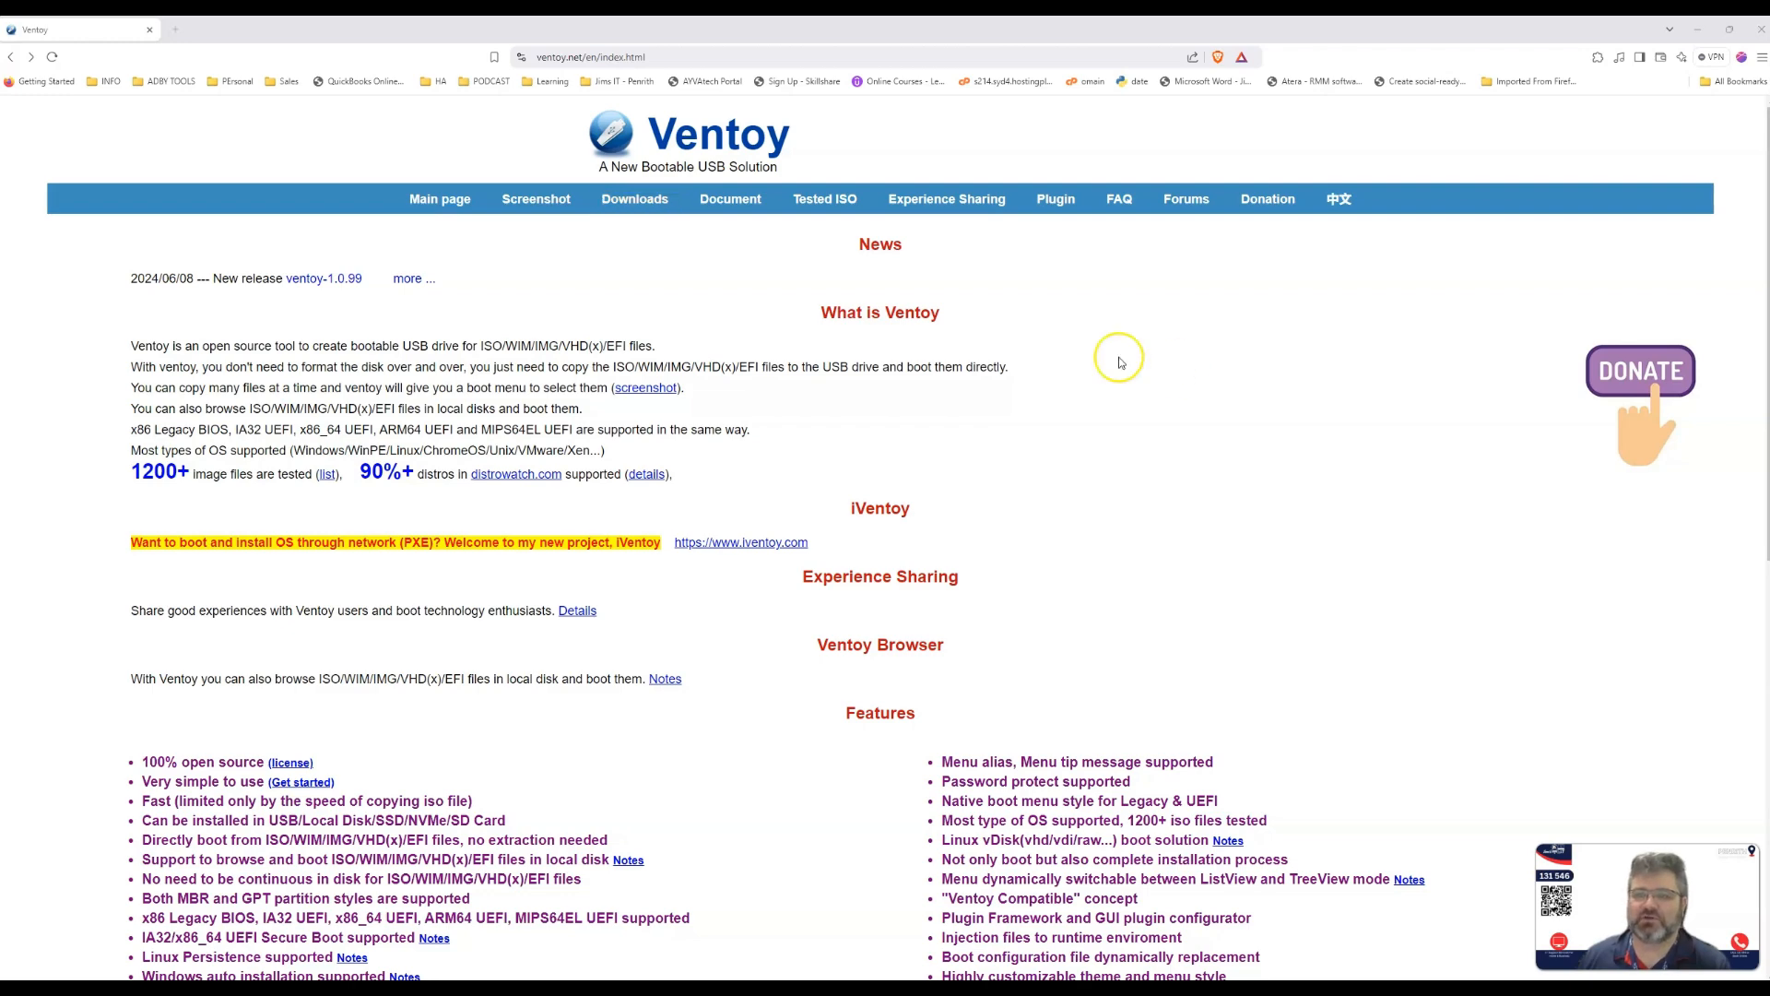
left_click(634, 201)
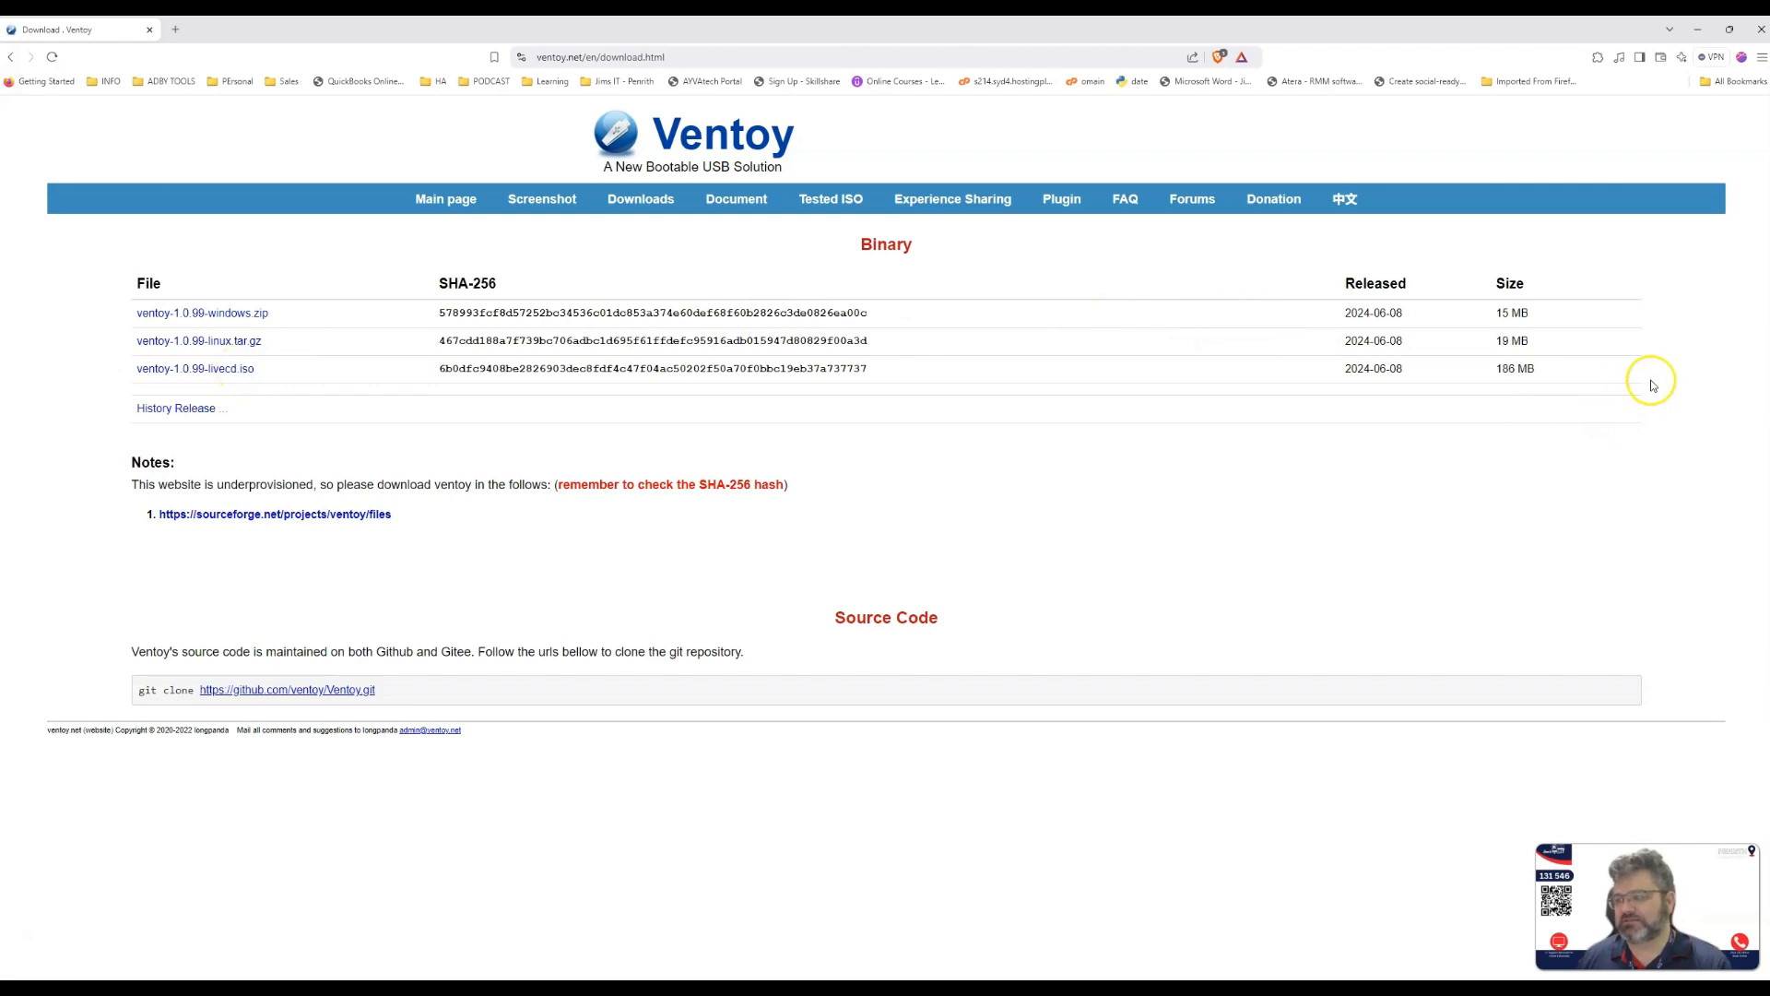
mouse_move(1555, 365)
left_mouse_down()
mouse_move(1439, 351)
mouse_move(1547, 392)
mouse_move(1555, 350)
left_mouse_up()
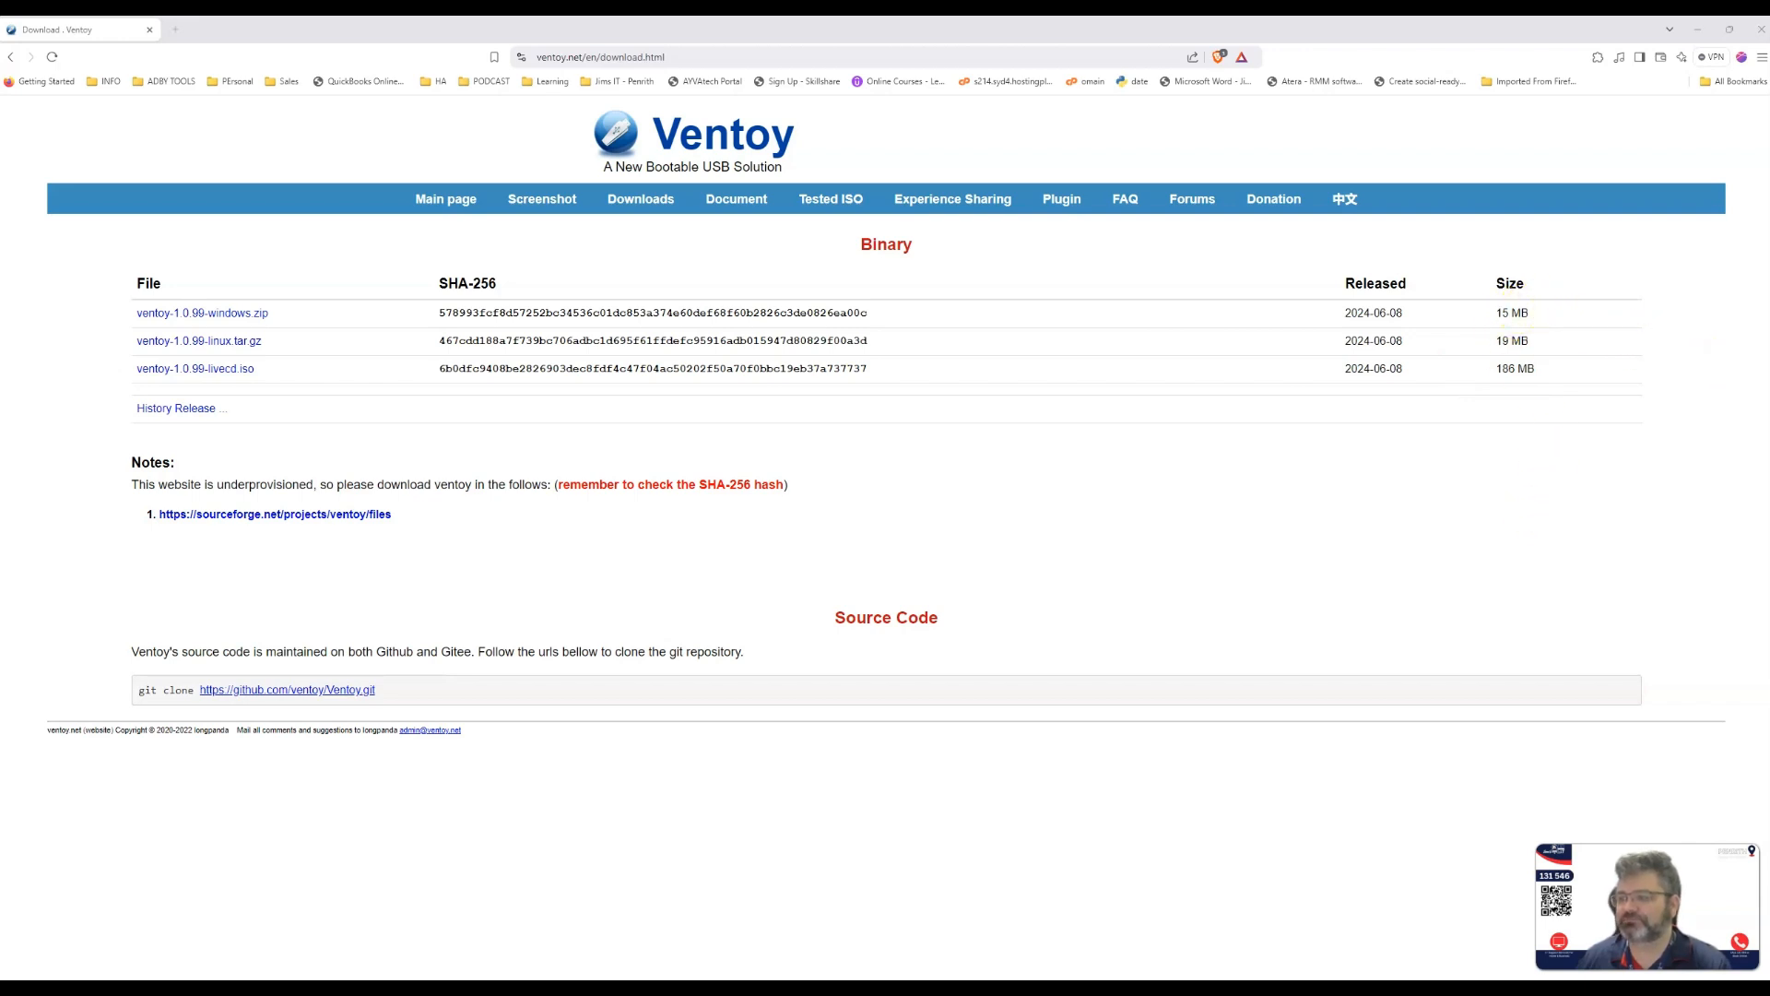
left_click_drag(1549, 312, 1485, 313)
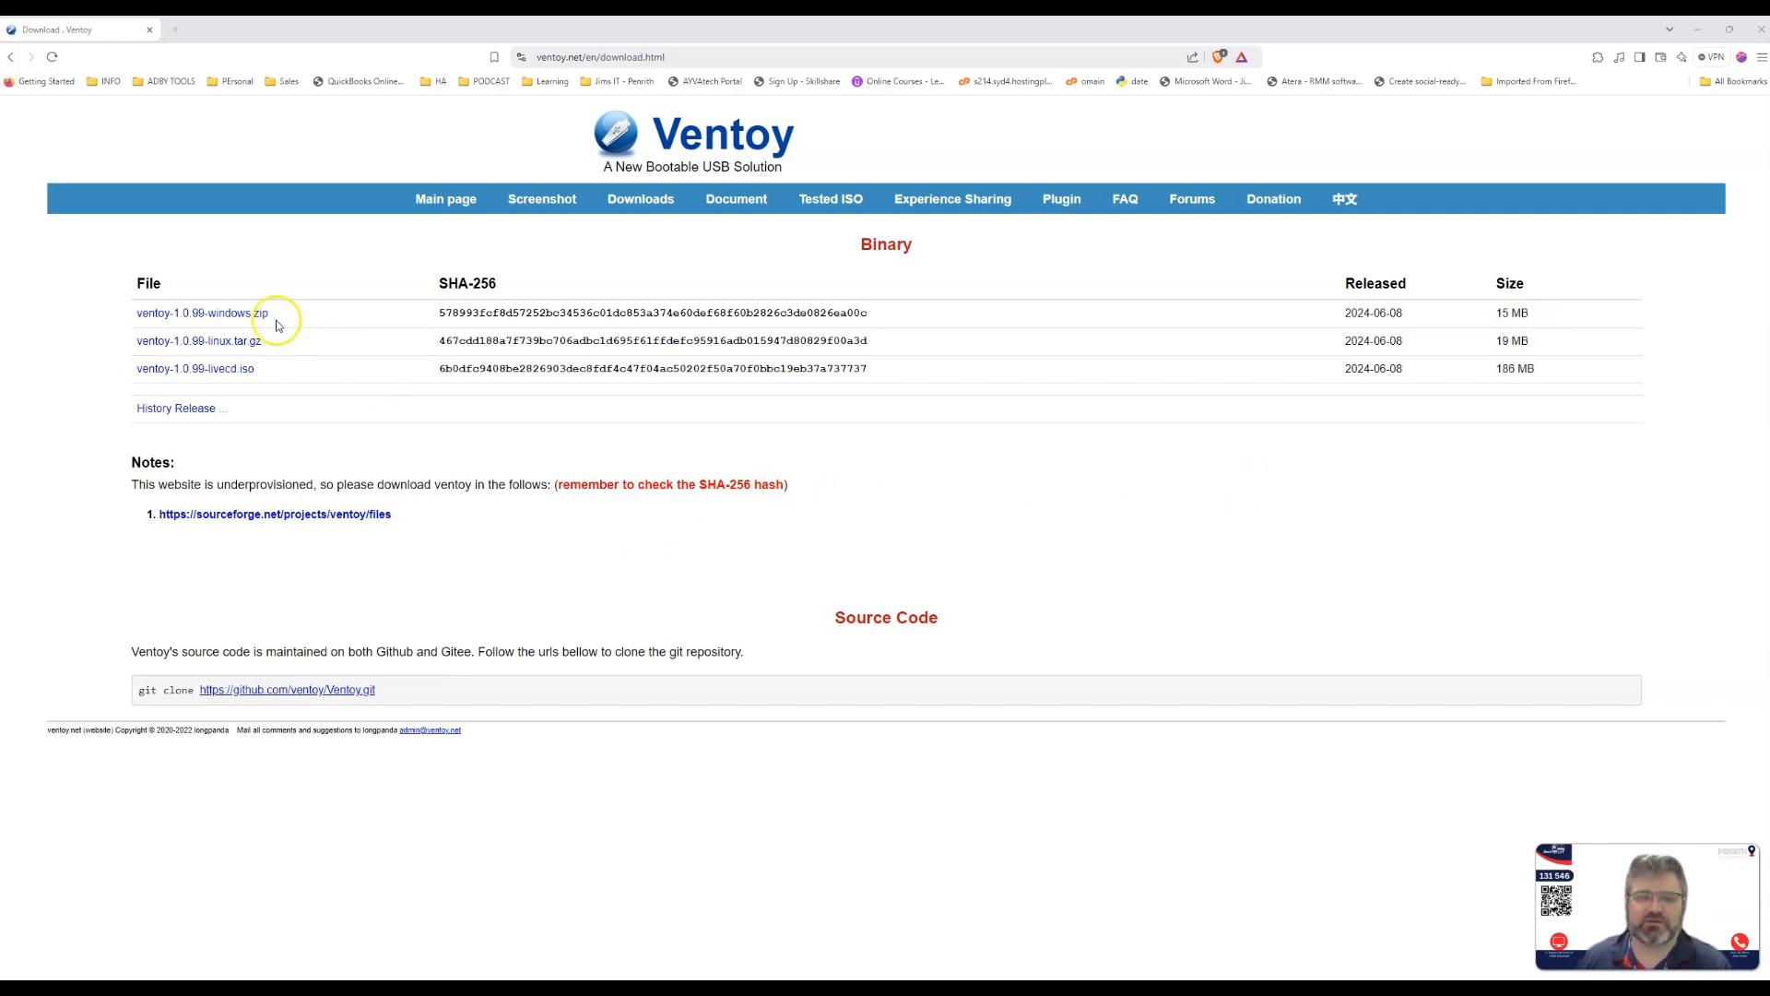
- Download ventoy-1.0.99-windows.zip from SourceForge into the ventoy-1.0.99-windows folder and show the saved archive in its folder
left_click(229, 313)
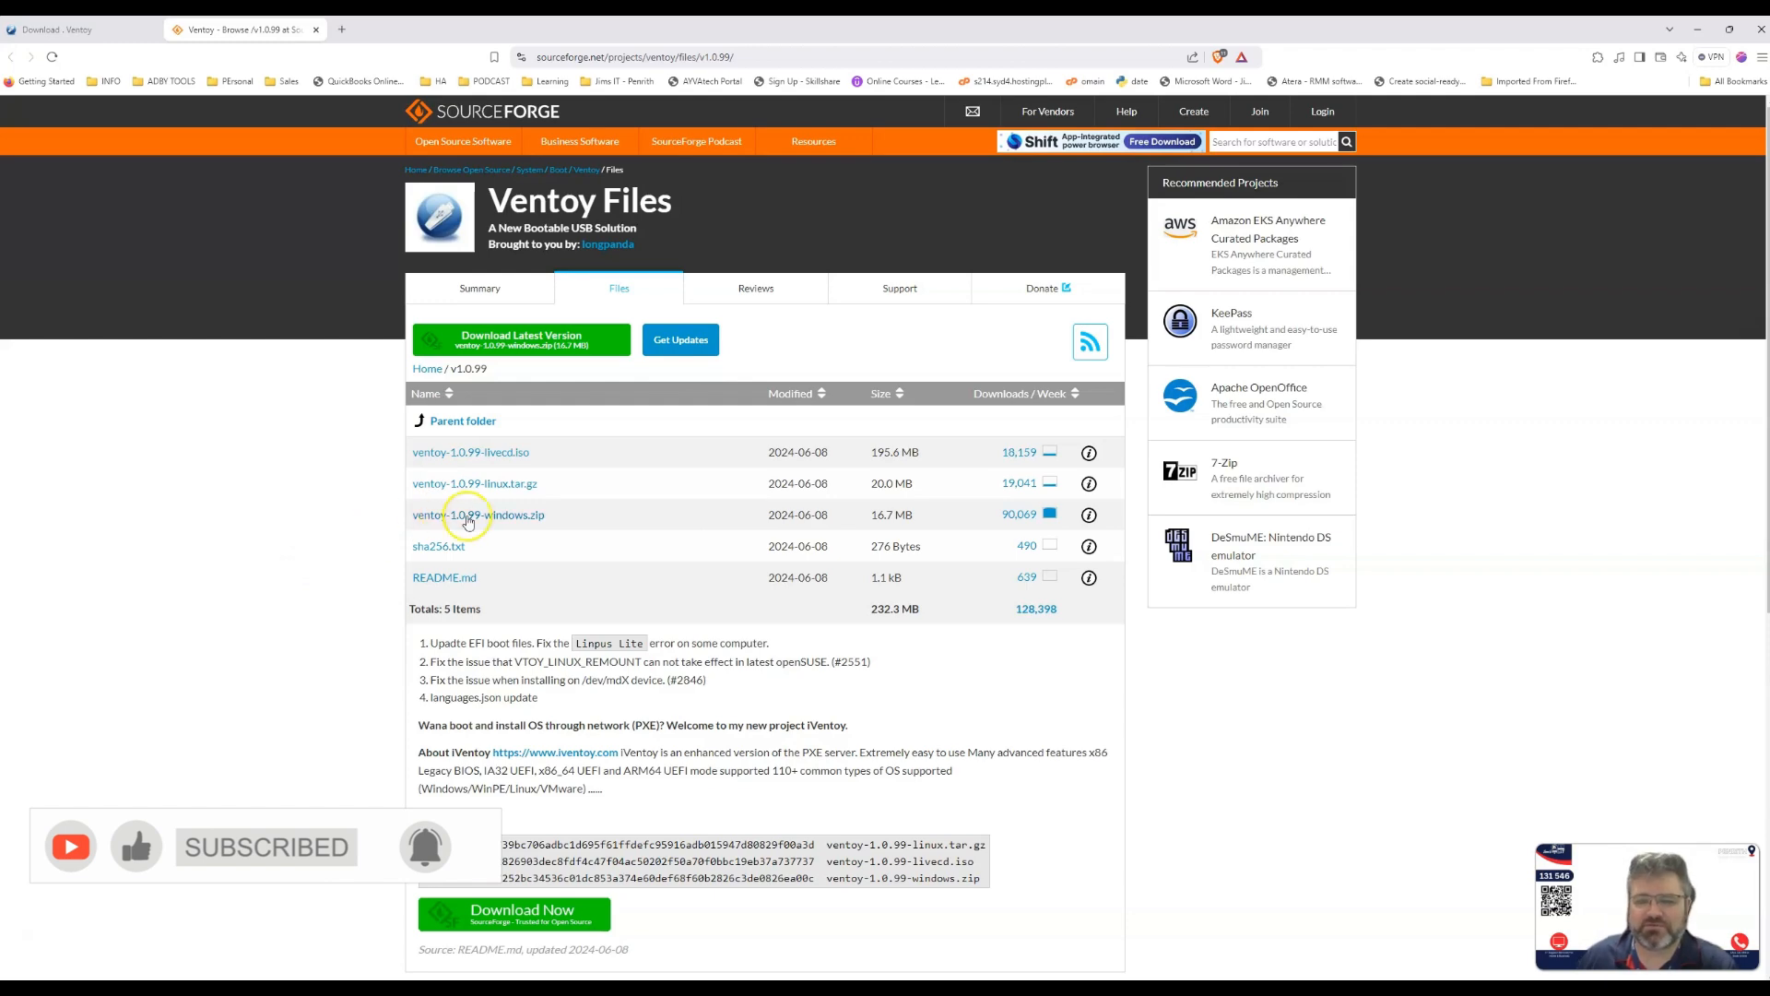
left_click(469, 519)
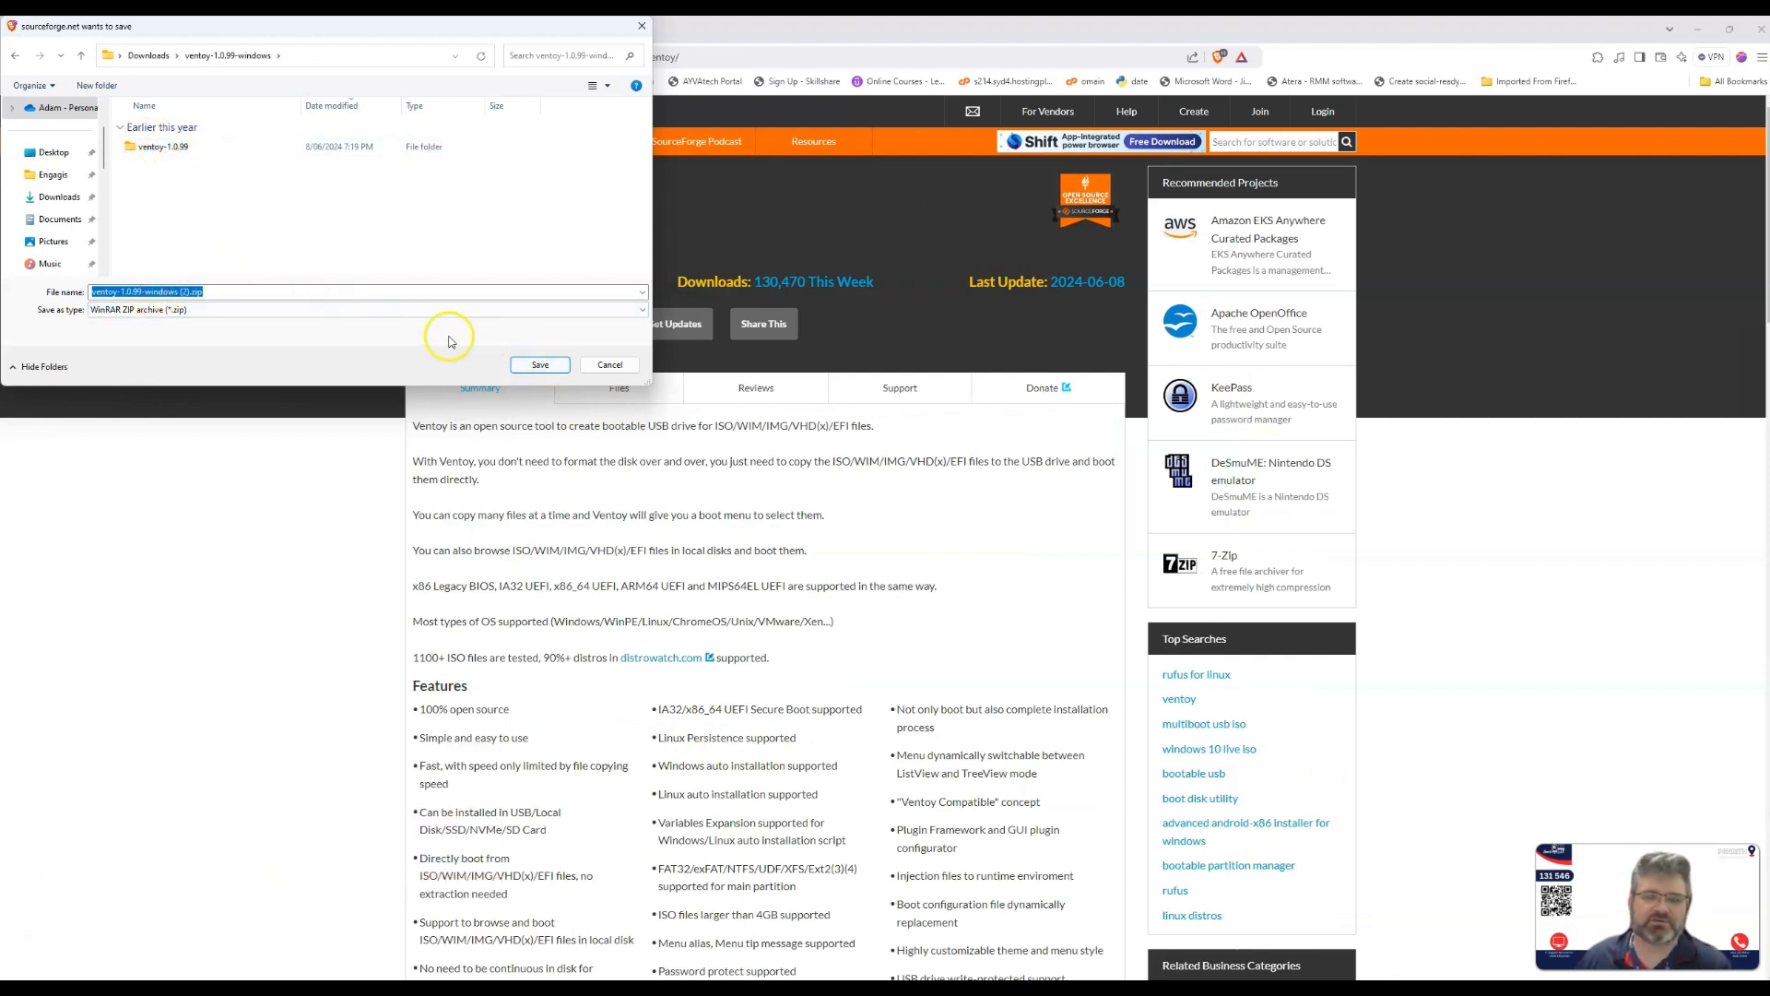
left_click(543, 364)
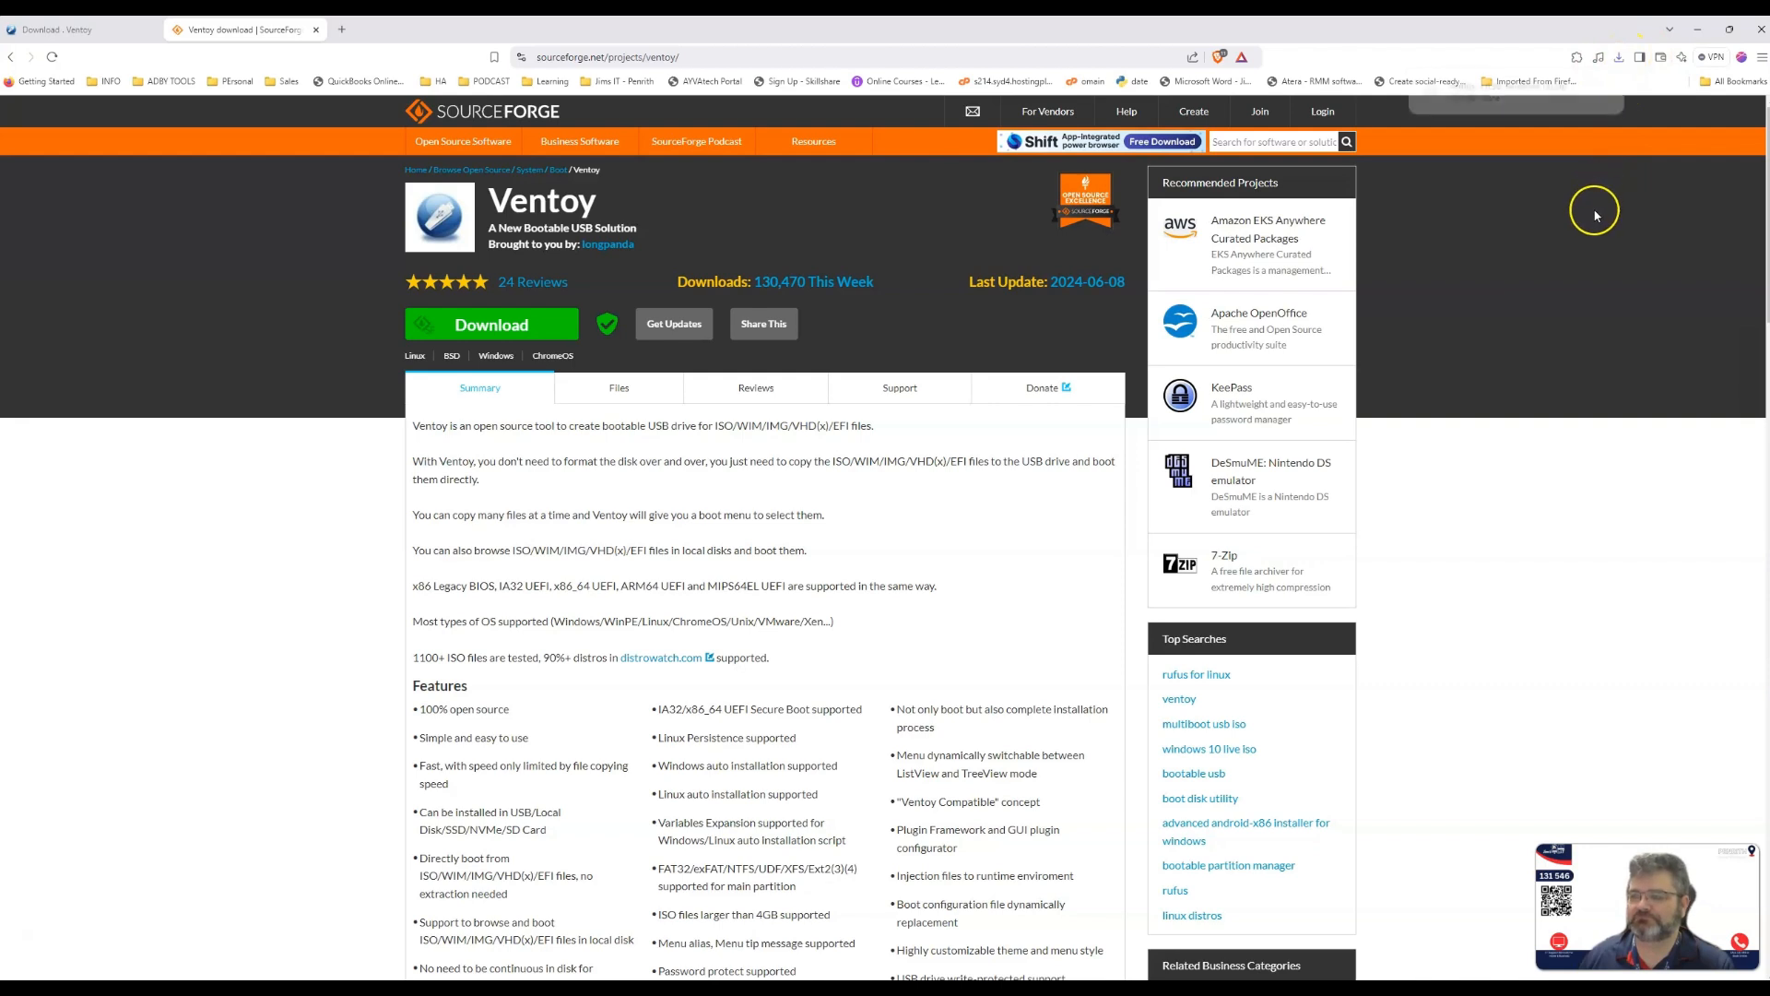
mouse_move(1567, 93)
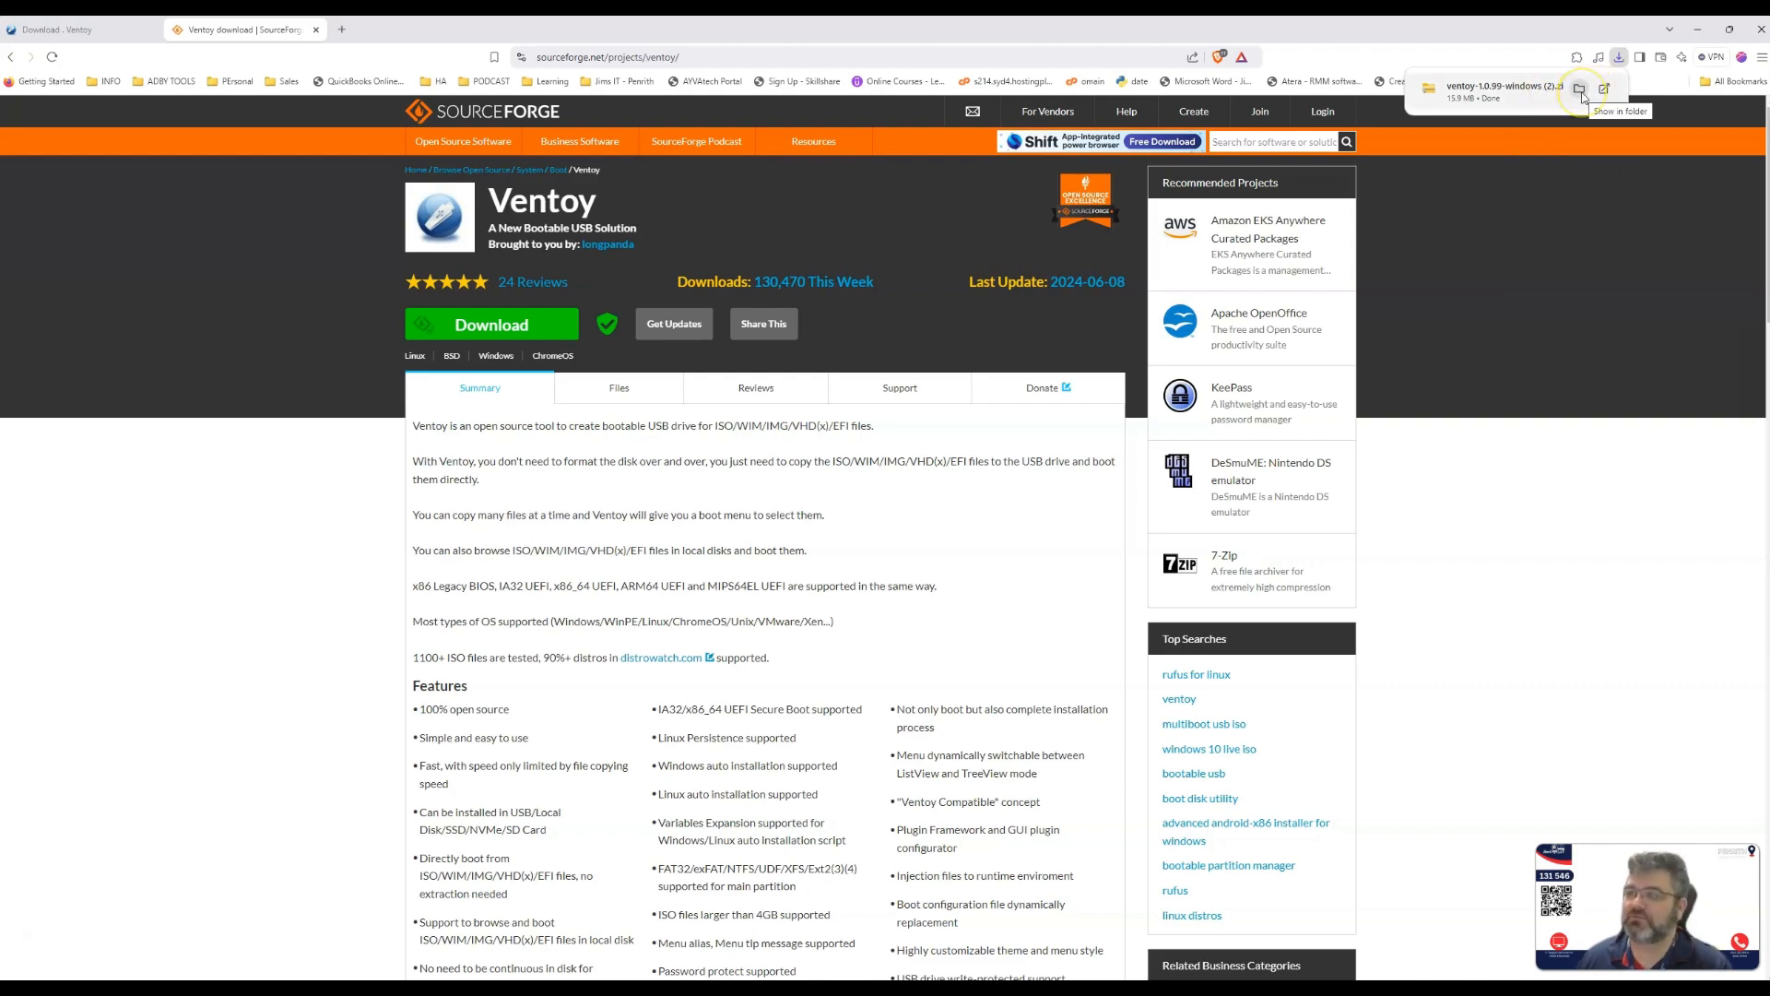
left_click(1580, 89)
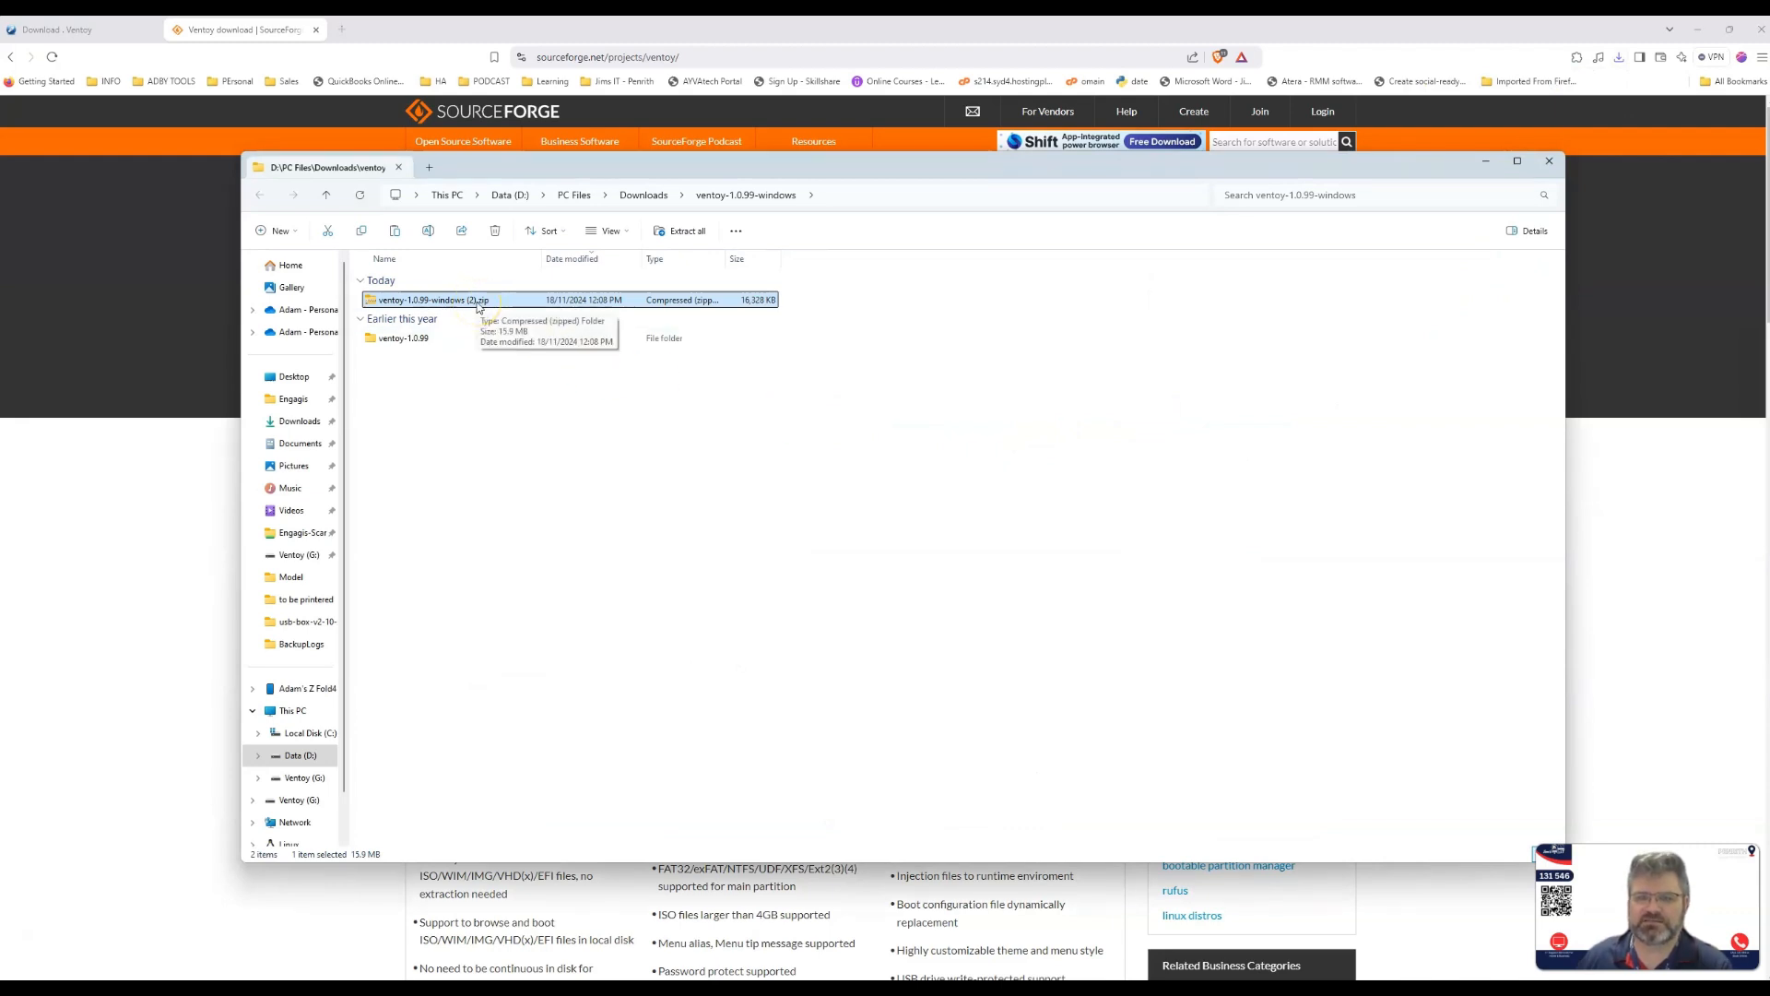
- Look inside the downloaded Ventoy archive and check which extraction options are offered for it
double_click(479, 304)
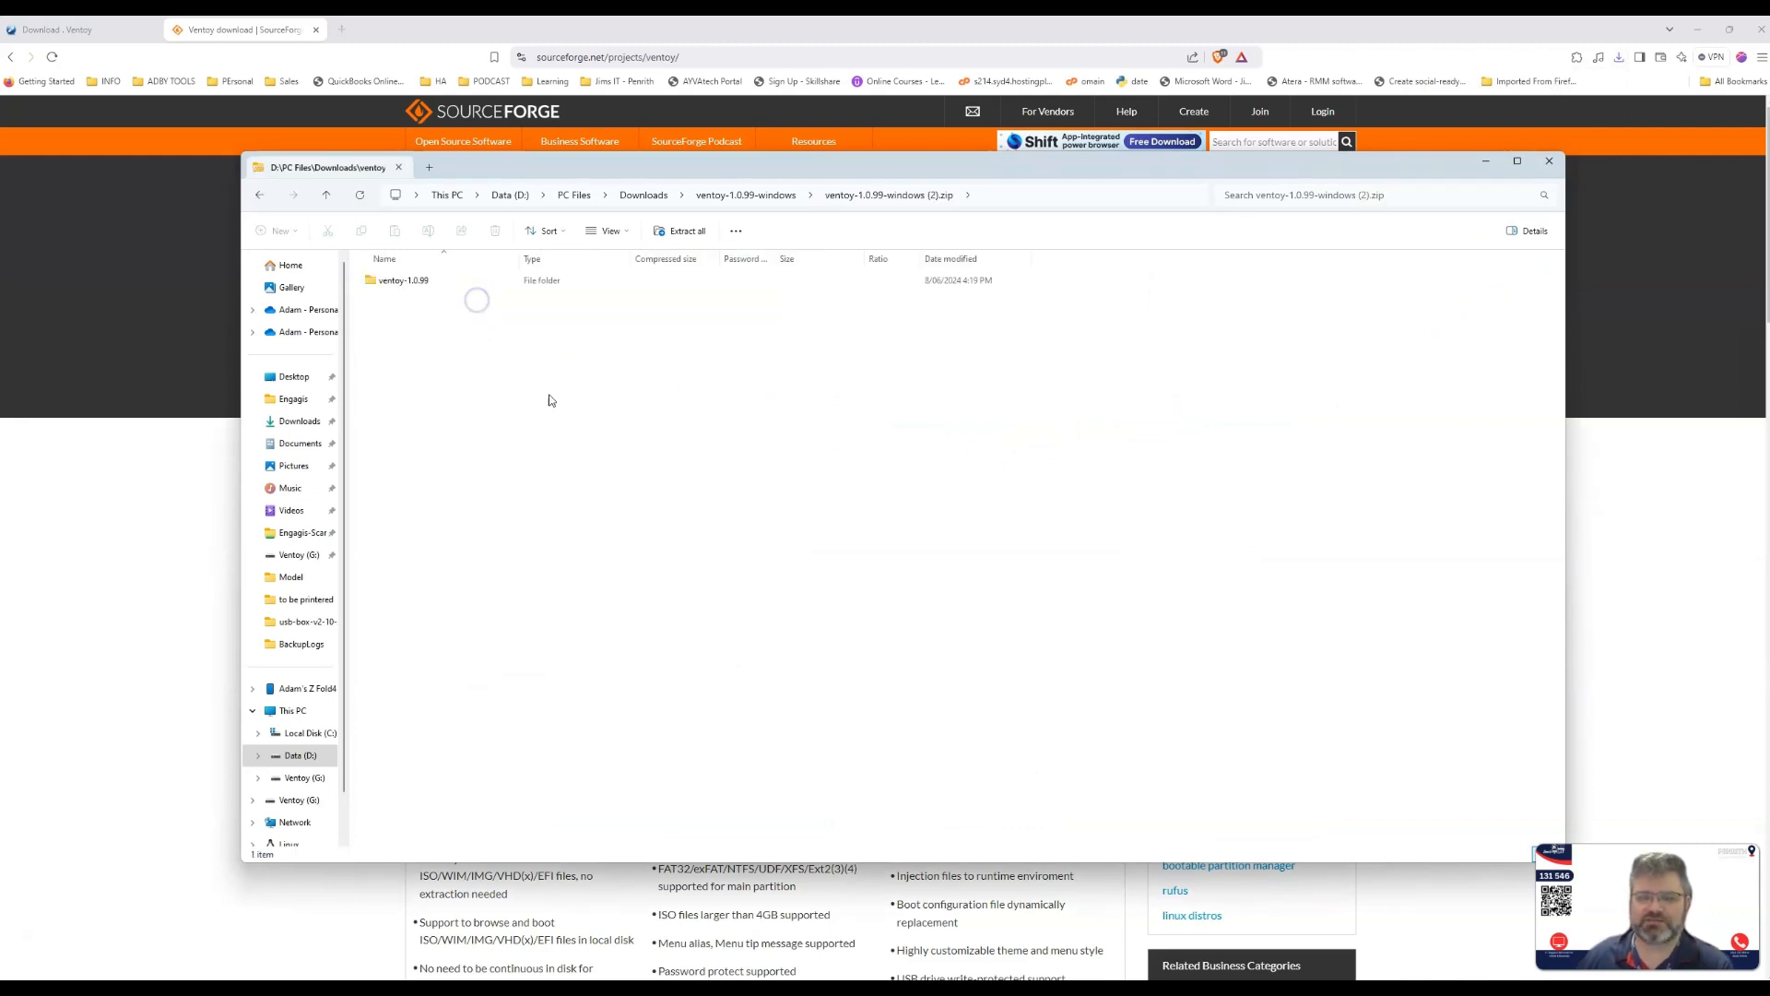
left_click_drag(403, 312, 403, 313)
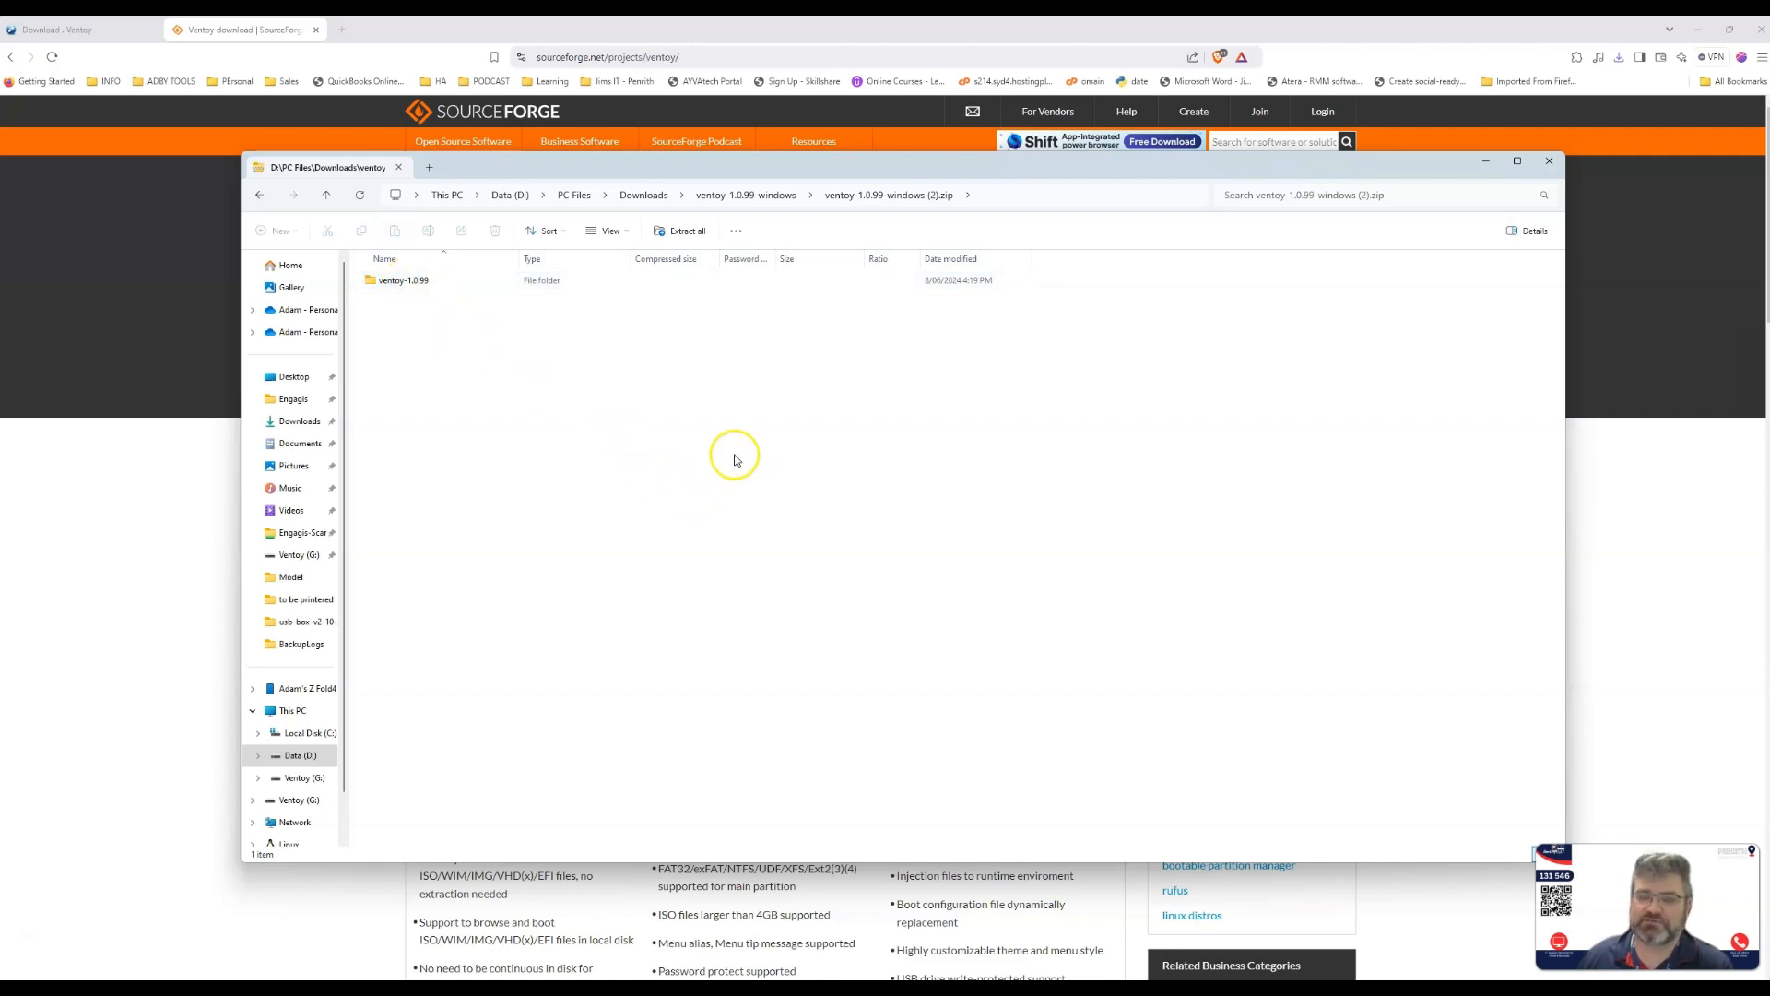
key("alt+Left")
right_click(397, 304)
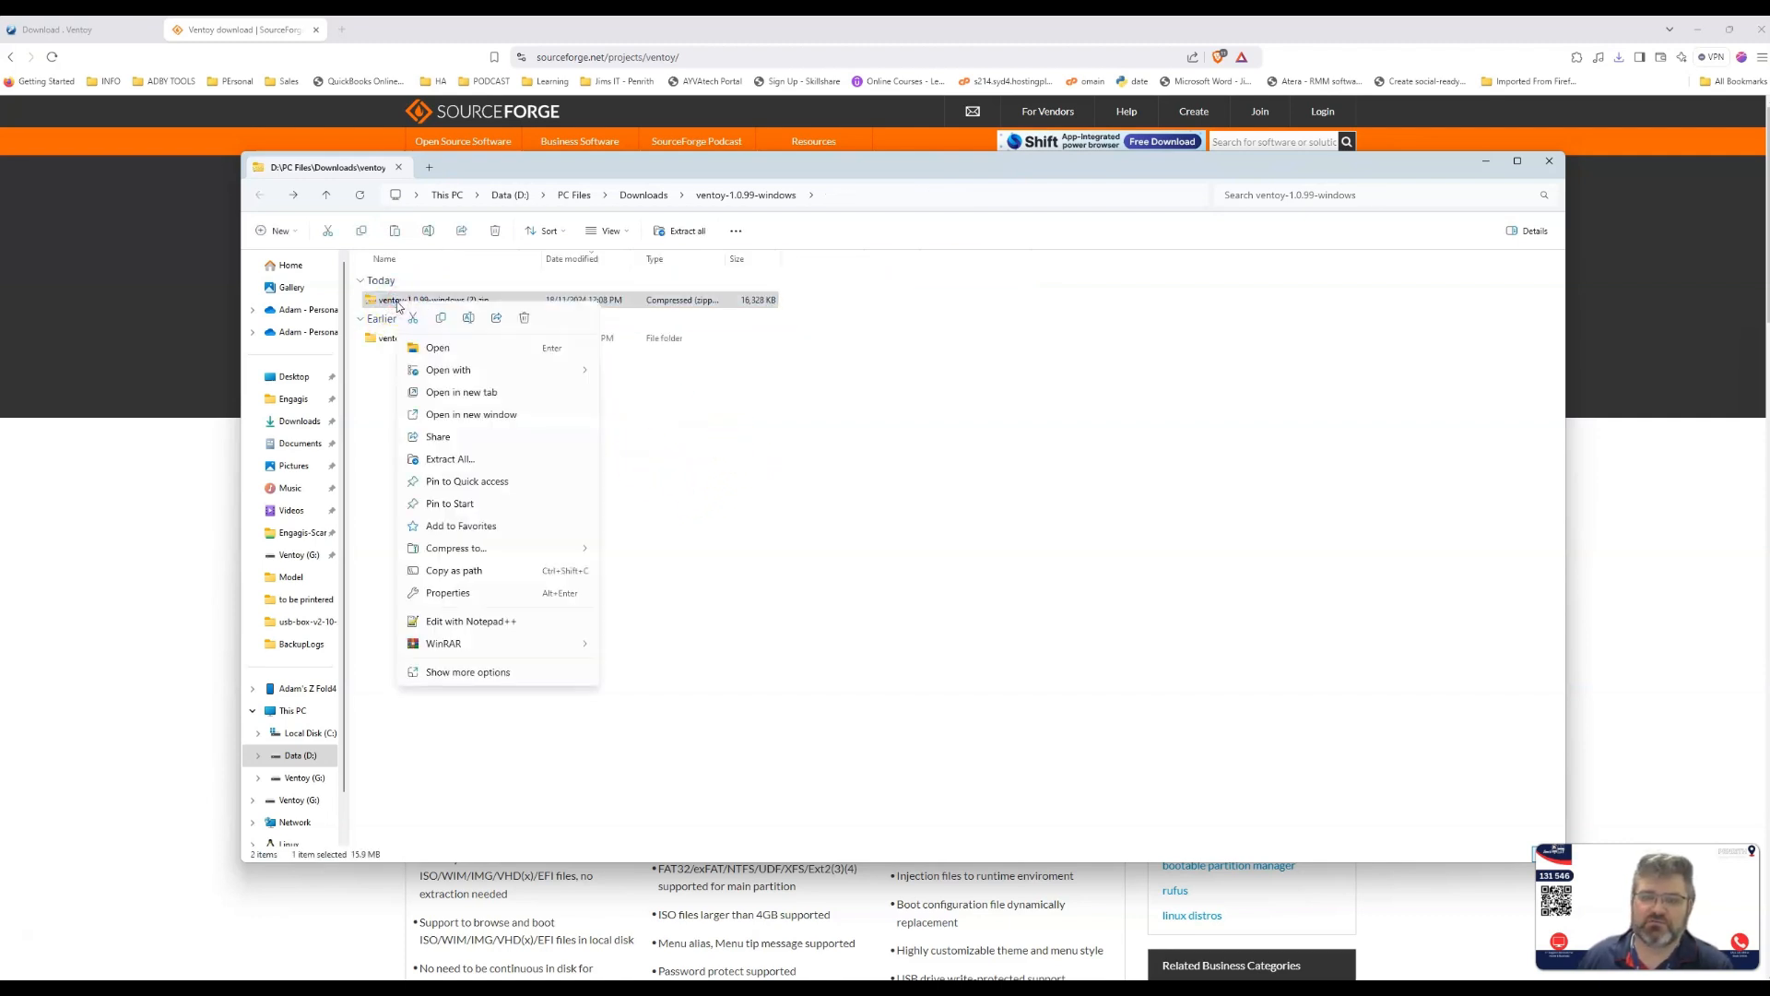
mouse_move(514, 651)
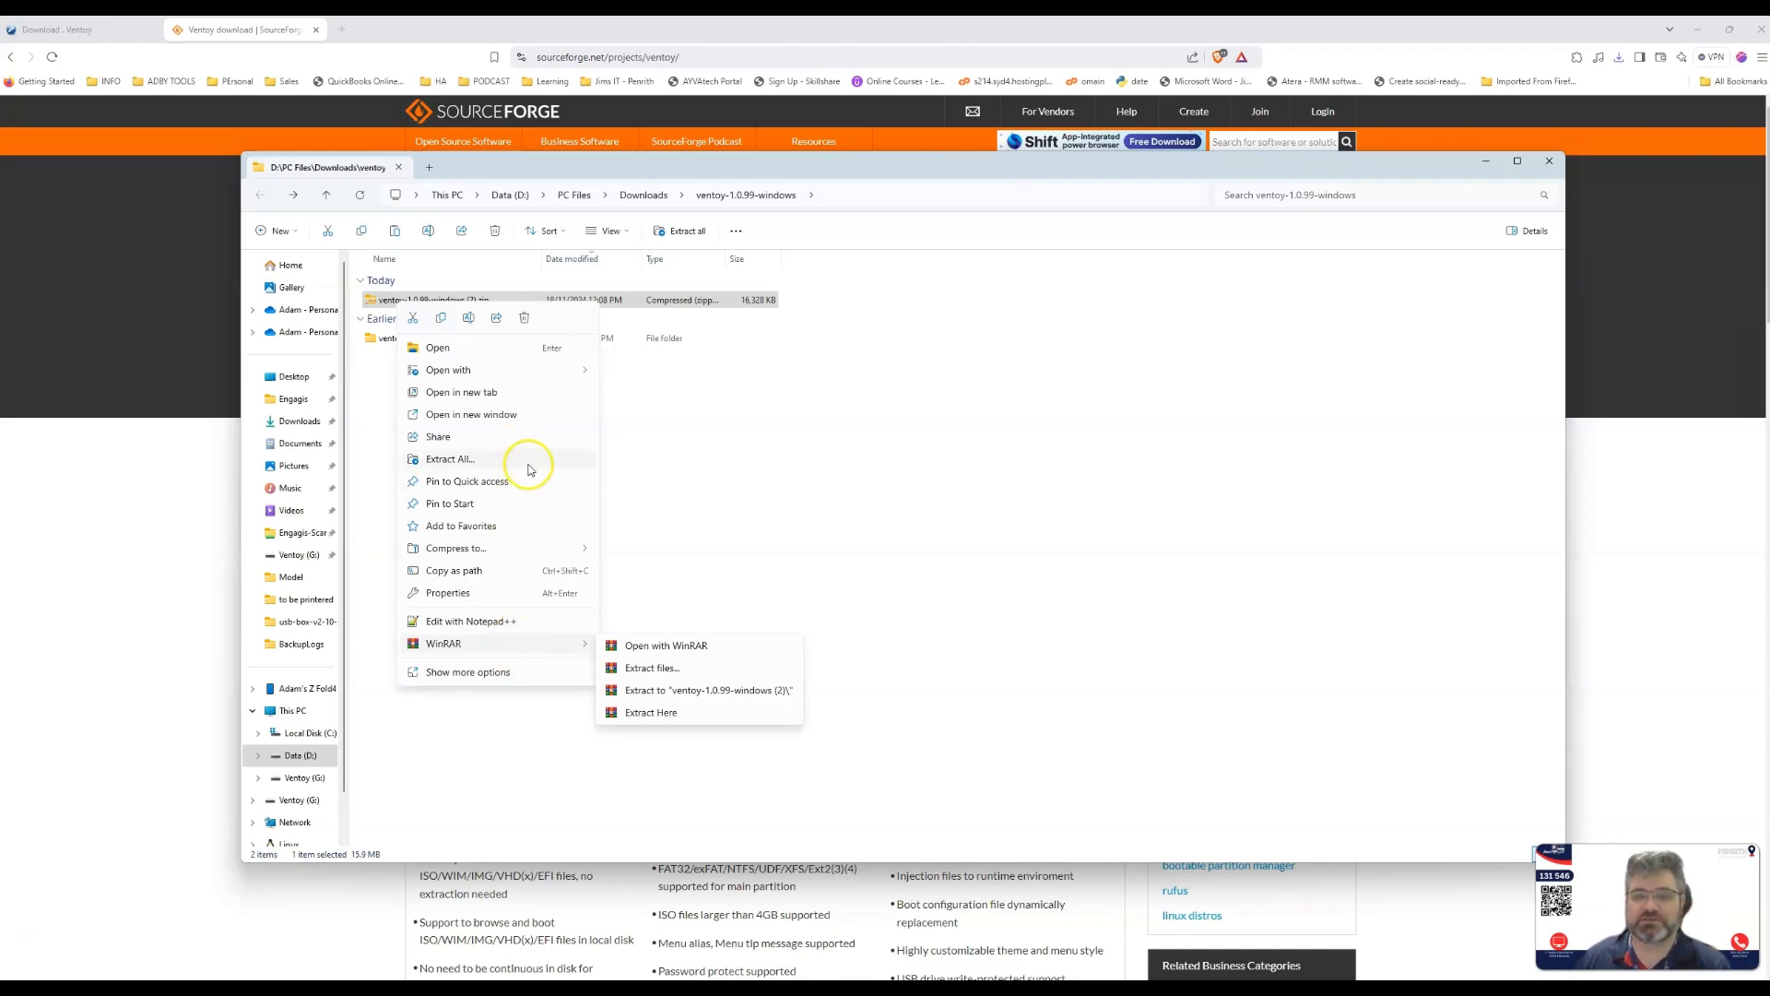
key("Escape")
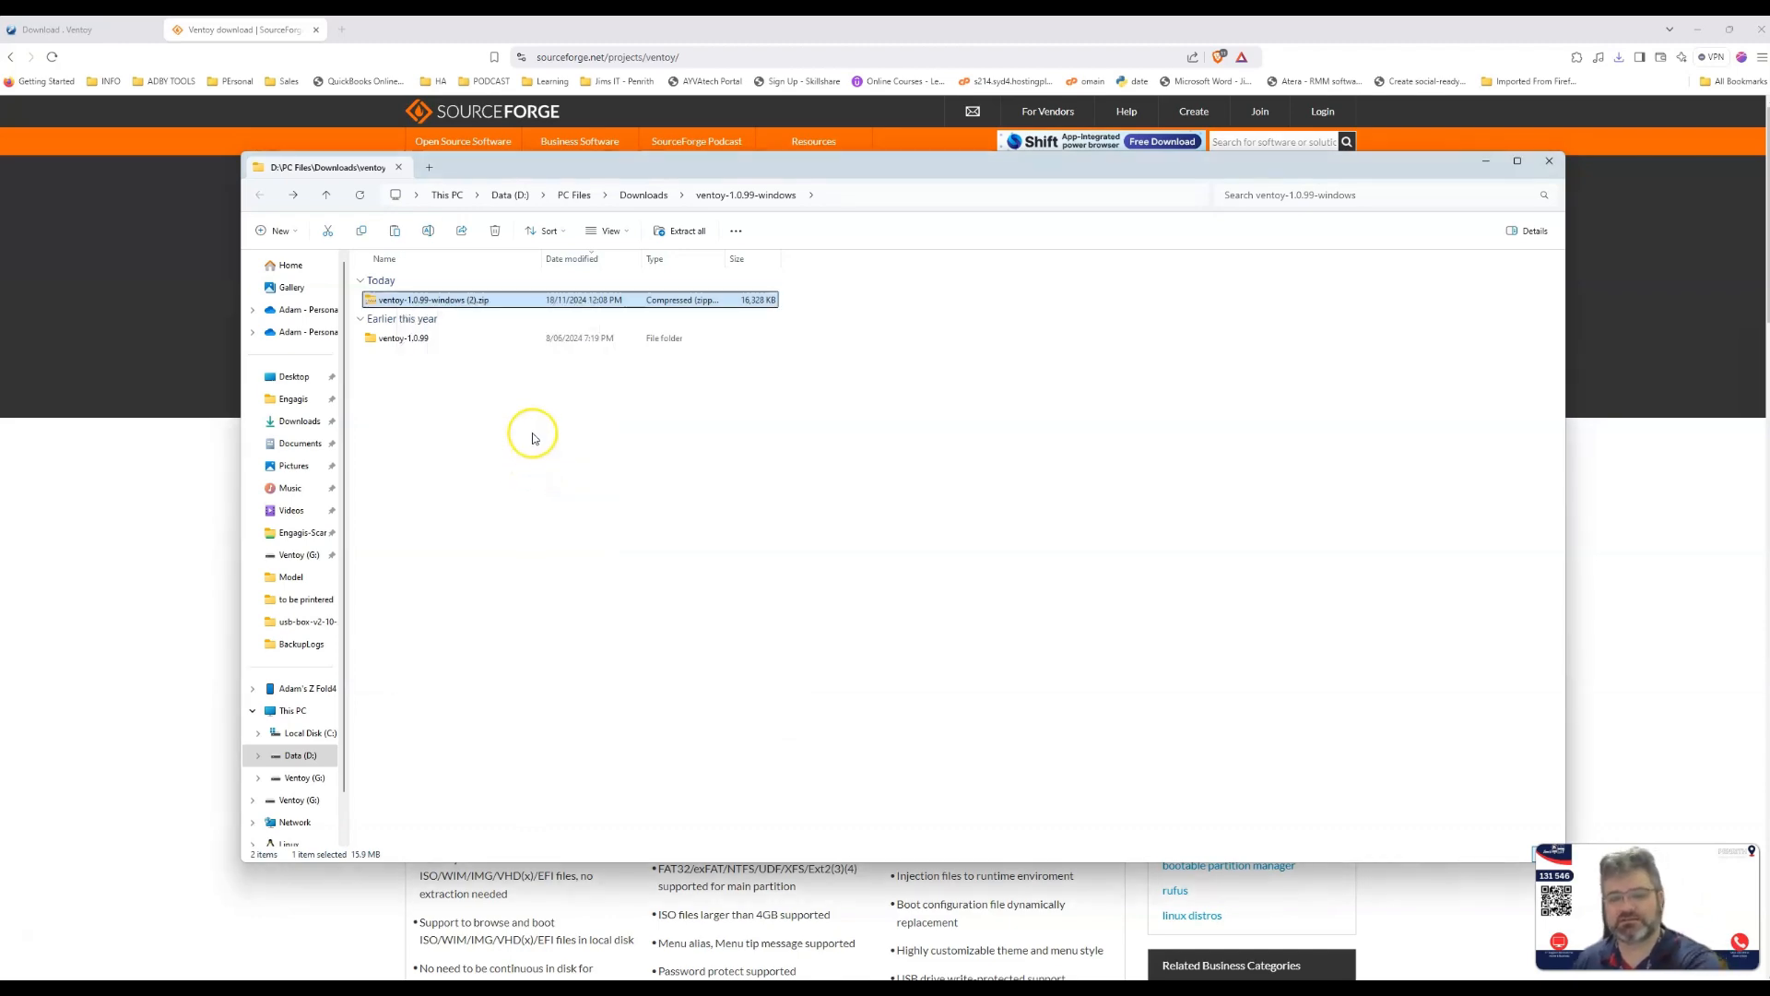
key("super+shift+s")
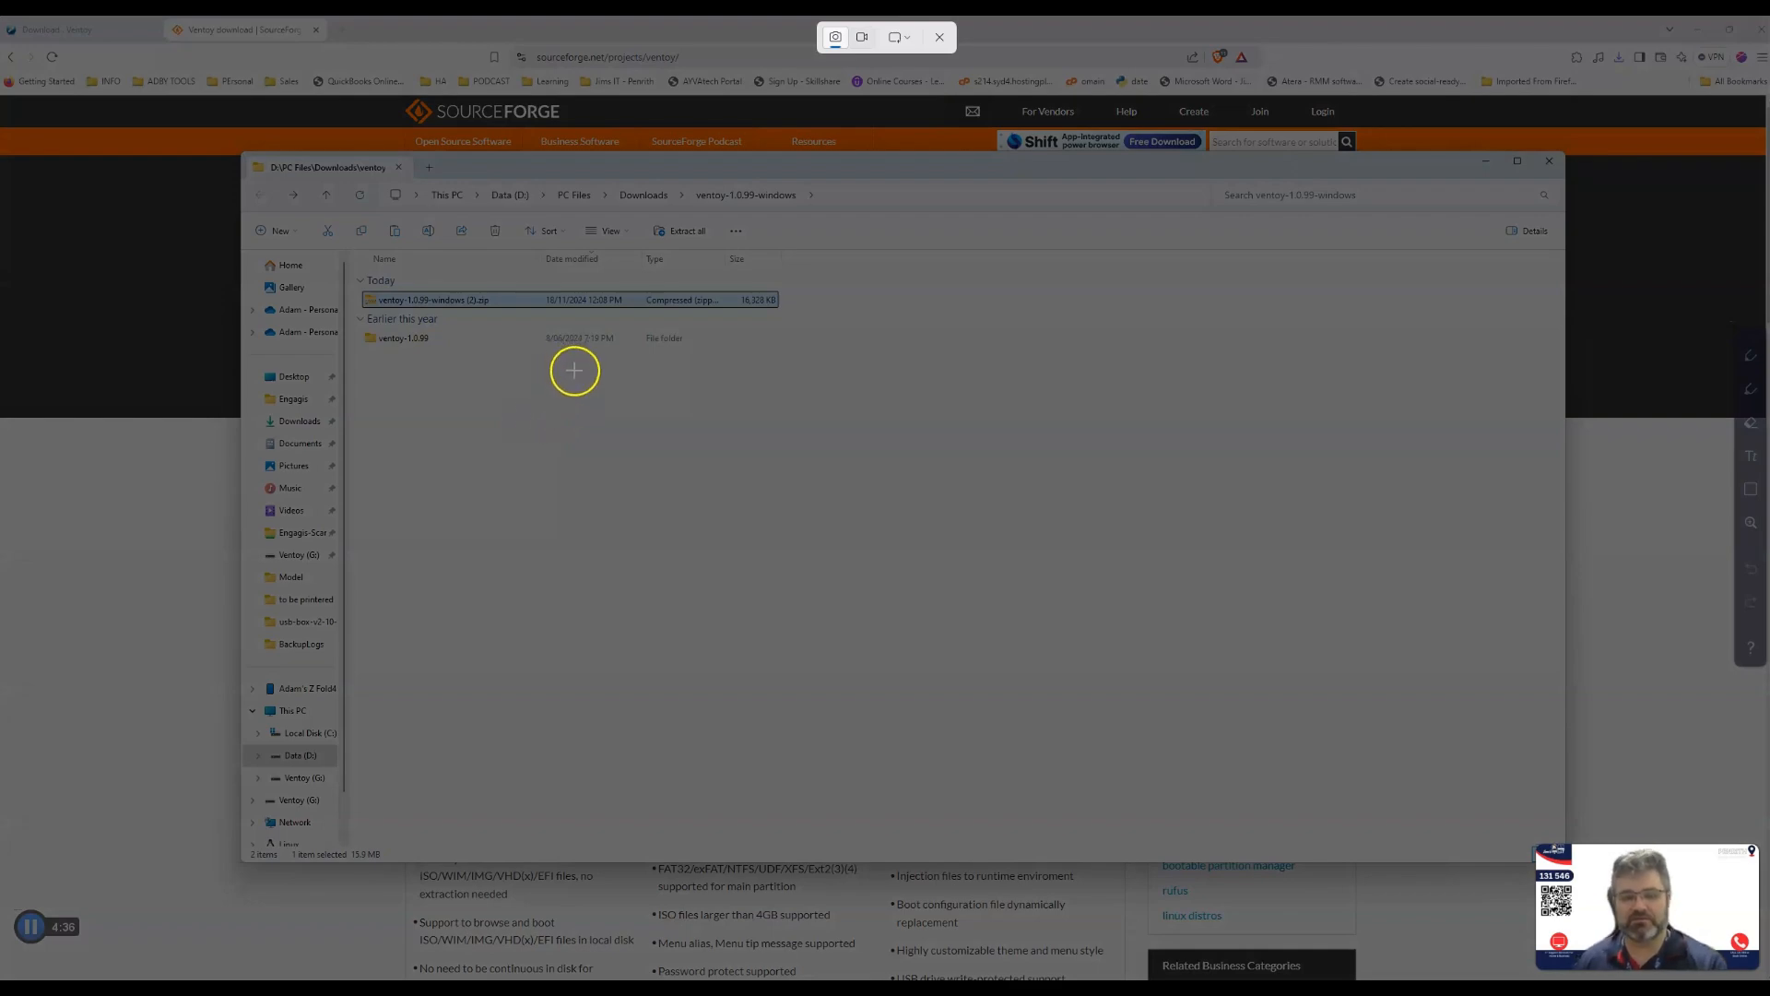
left_click(940, 37)
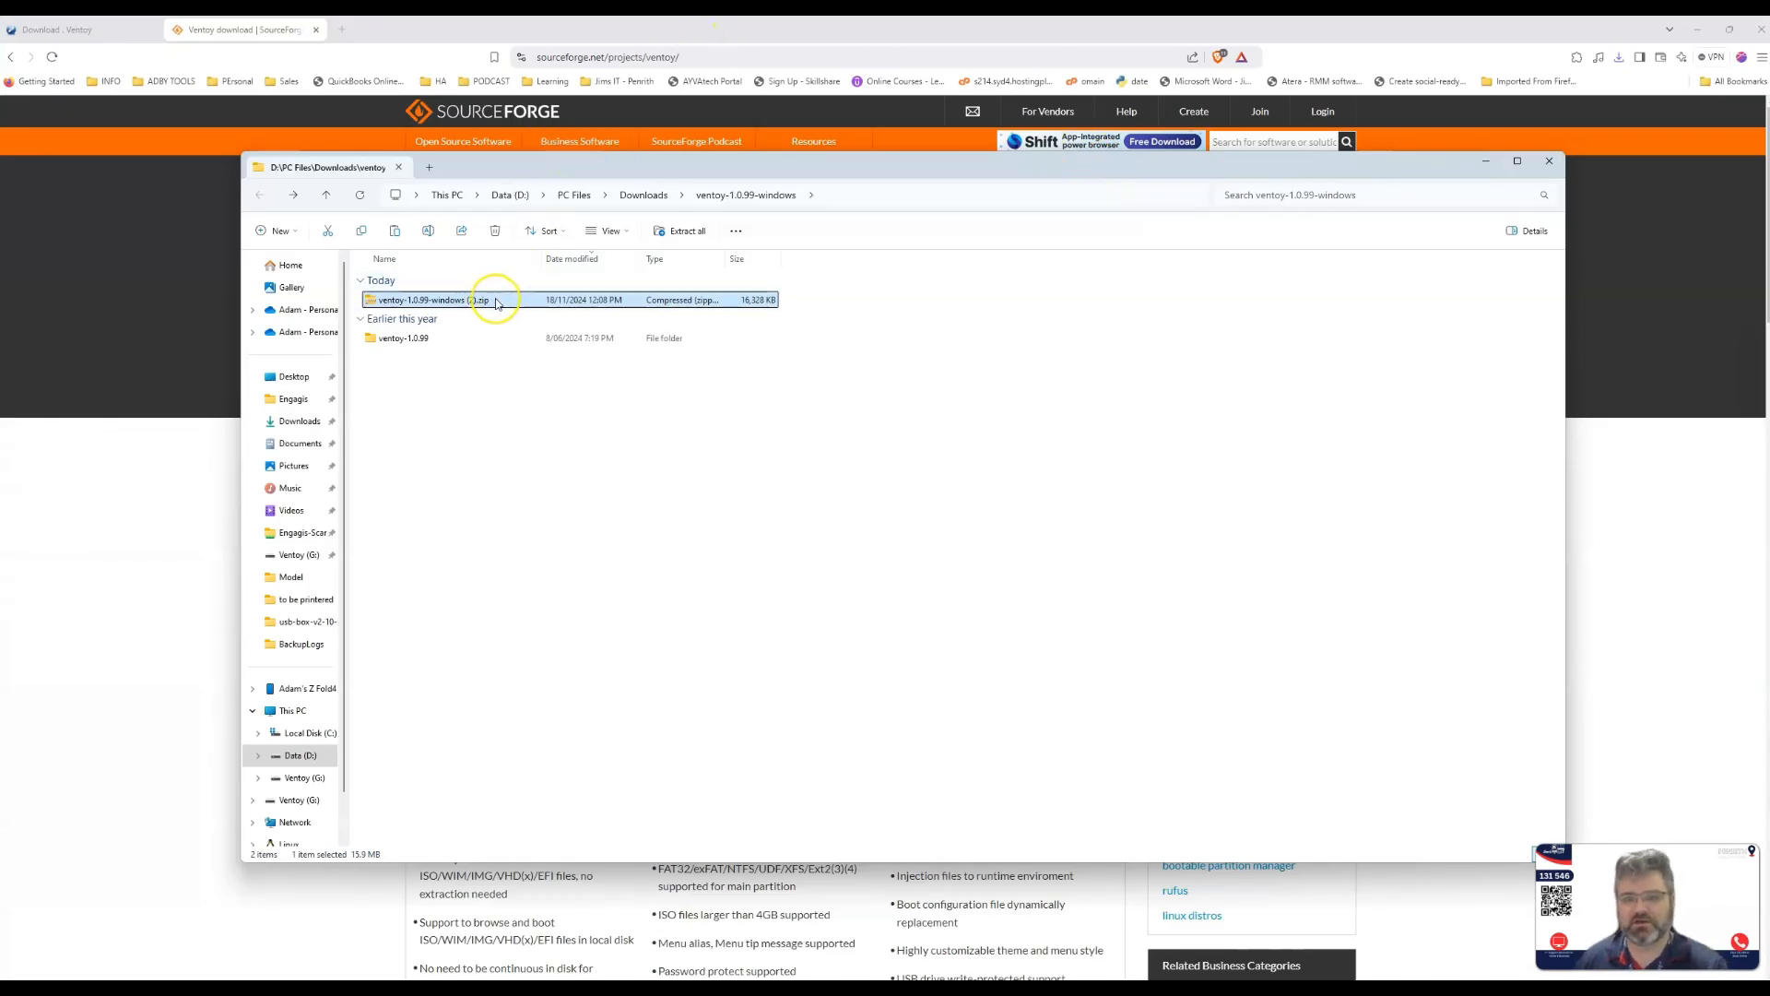
key("super+shift+s")
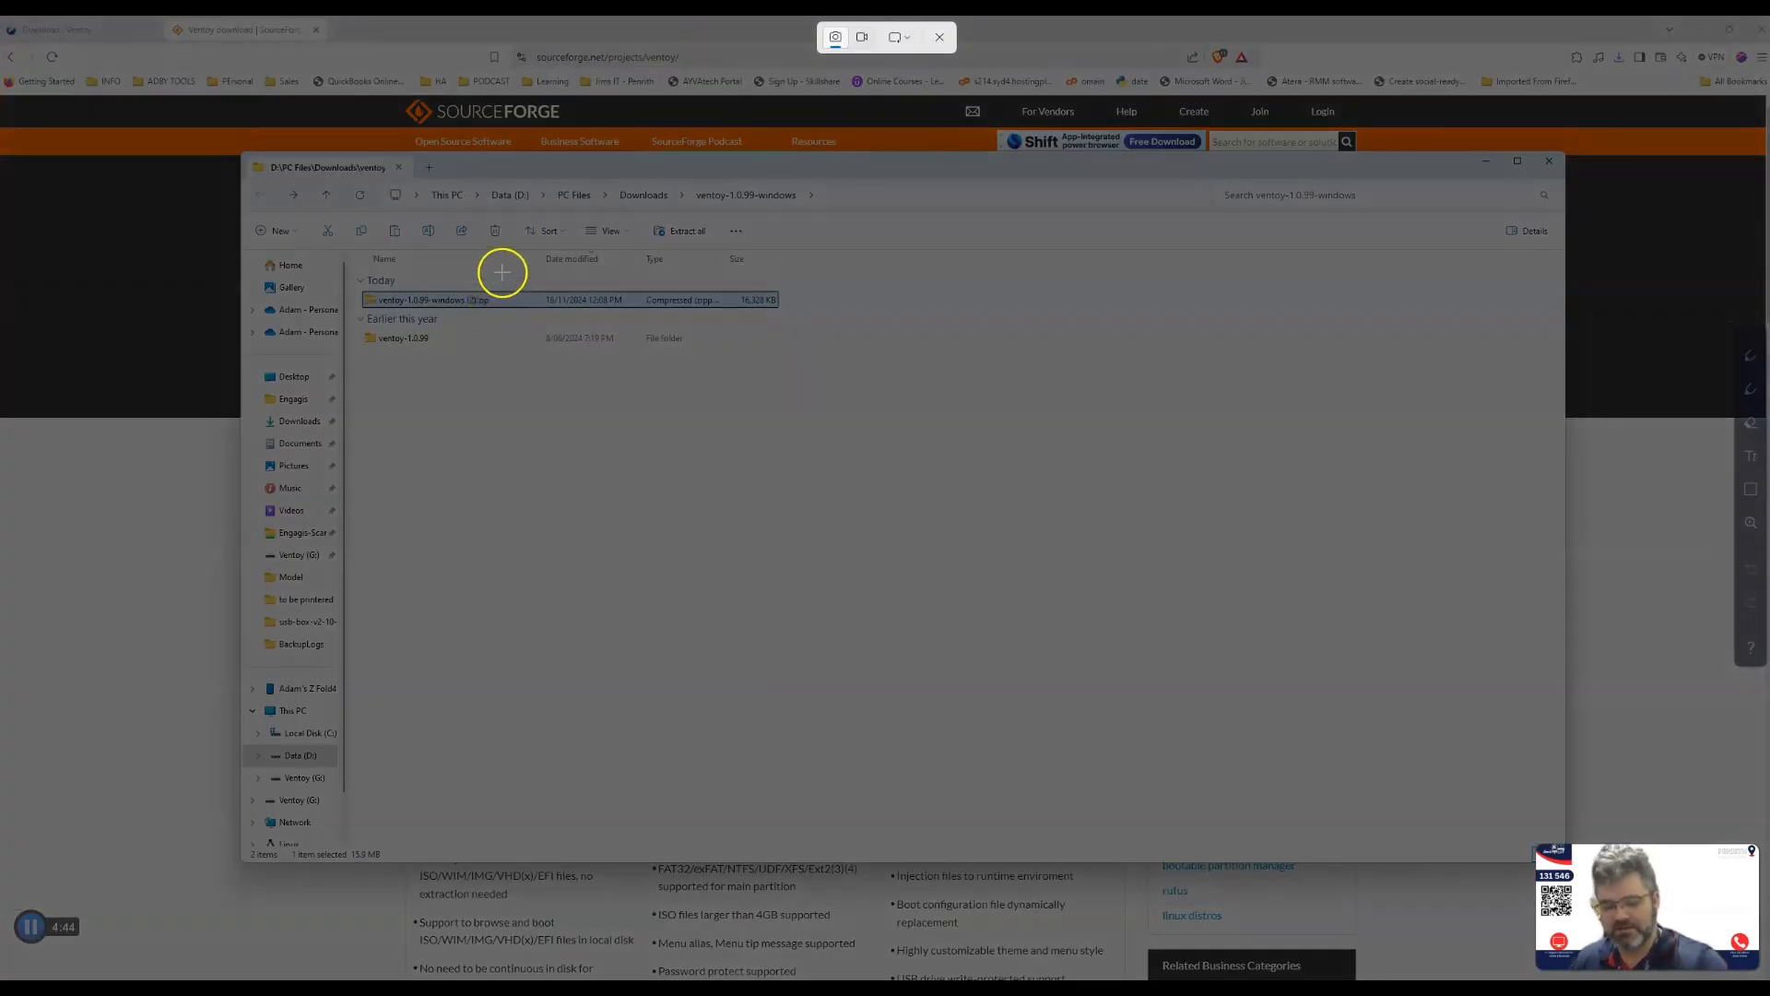
key("Escape")
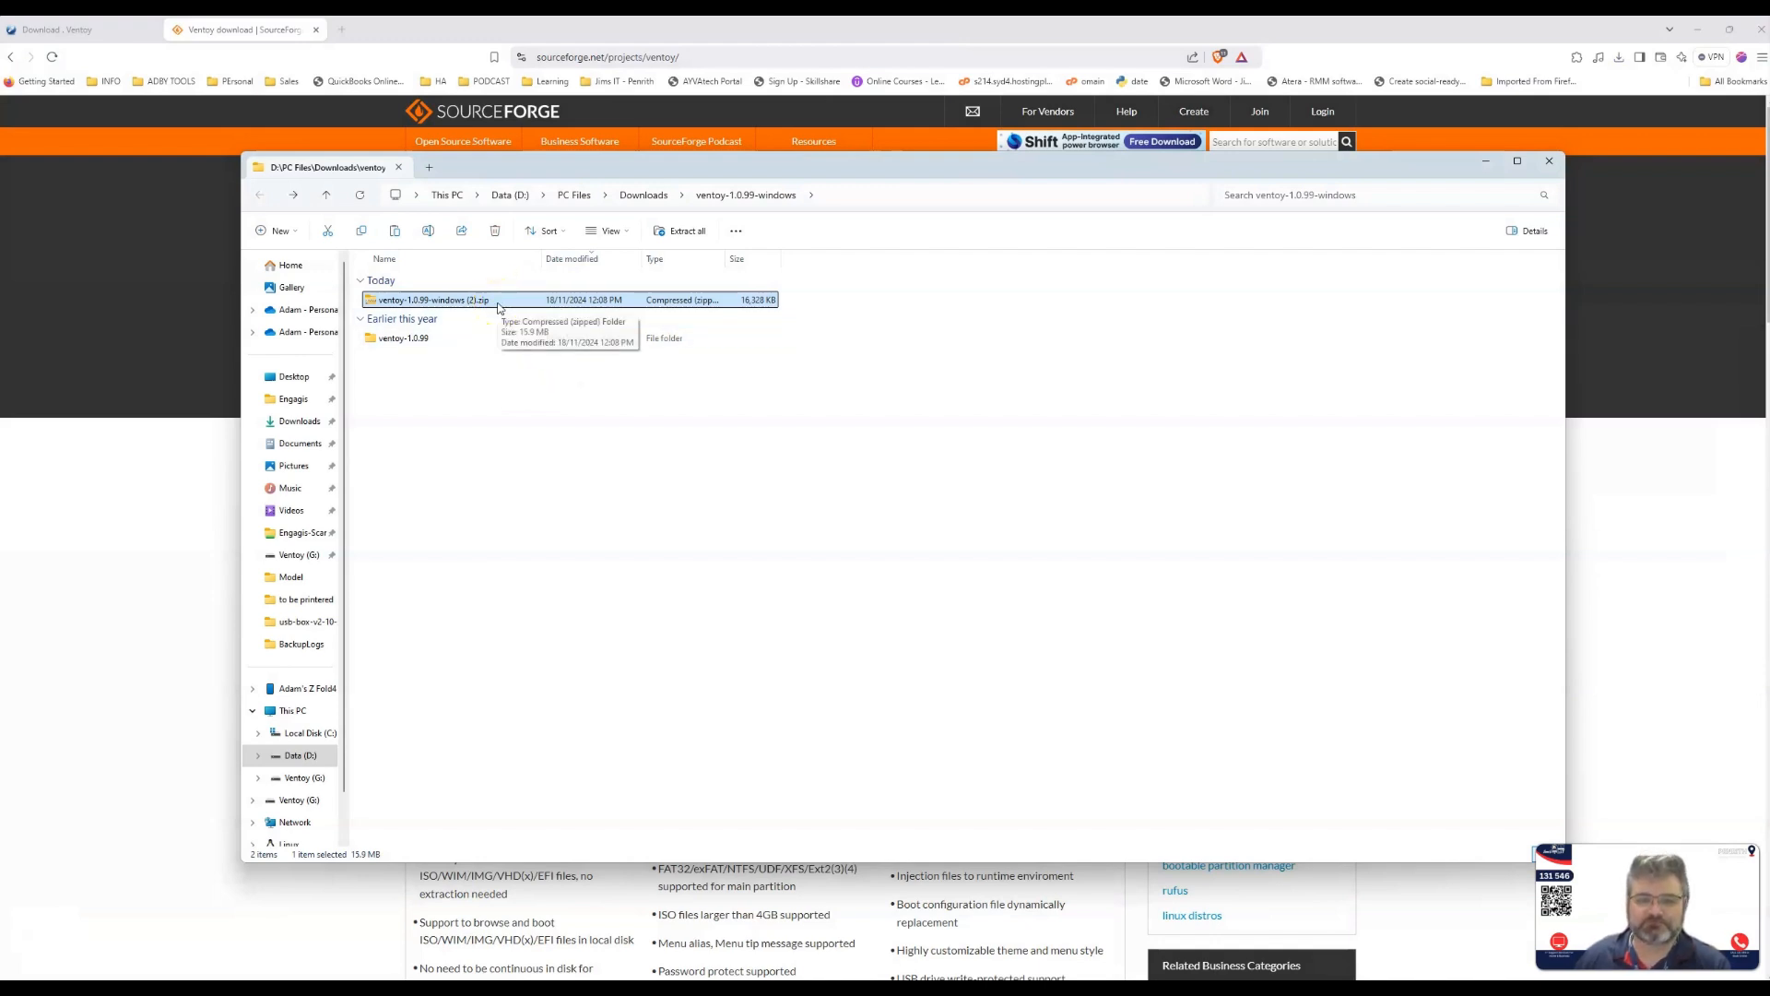
- Copy the ventoy-1.0.99 folder from the downloaded archive to the Desktop, replacing the files already in the destination
double_click(496, 302)
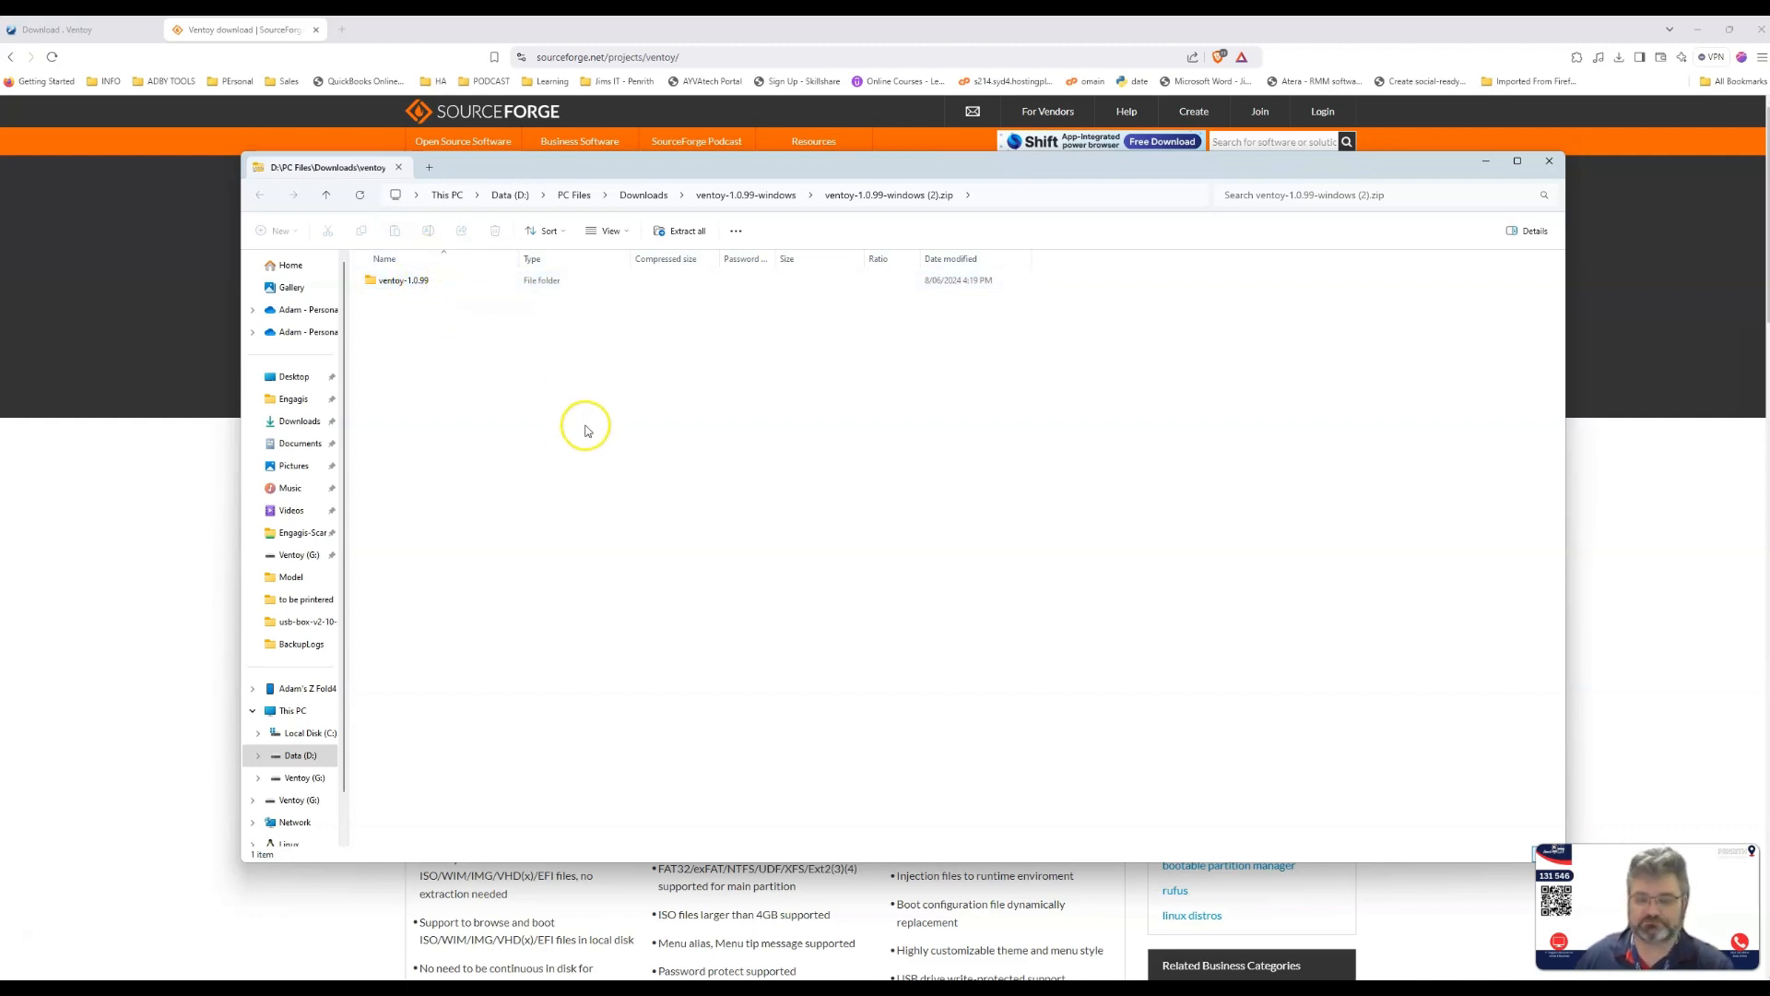
right_click(411, 282)
left_click(446, 339)
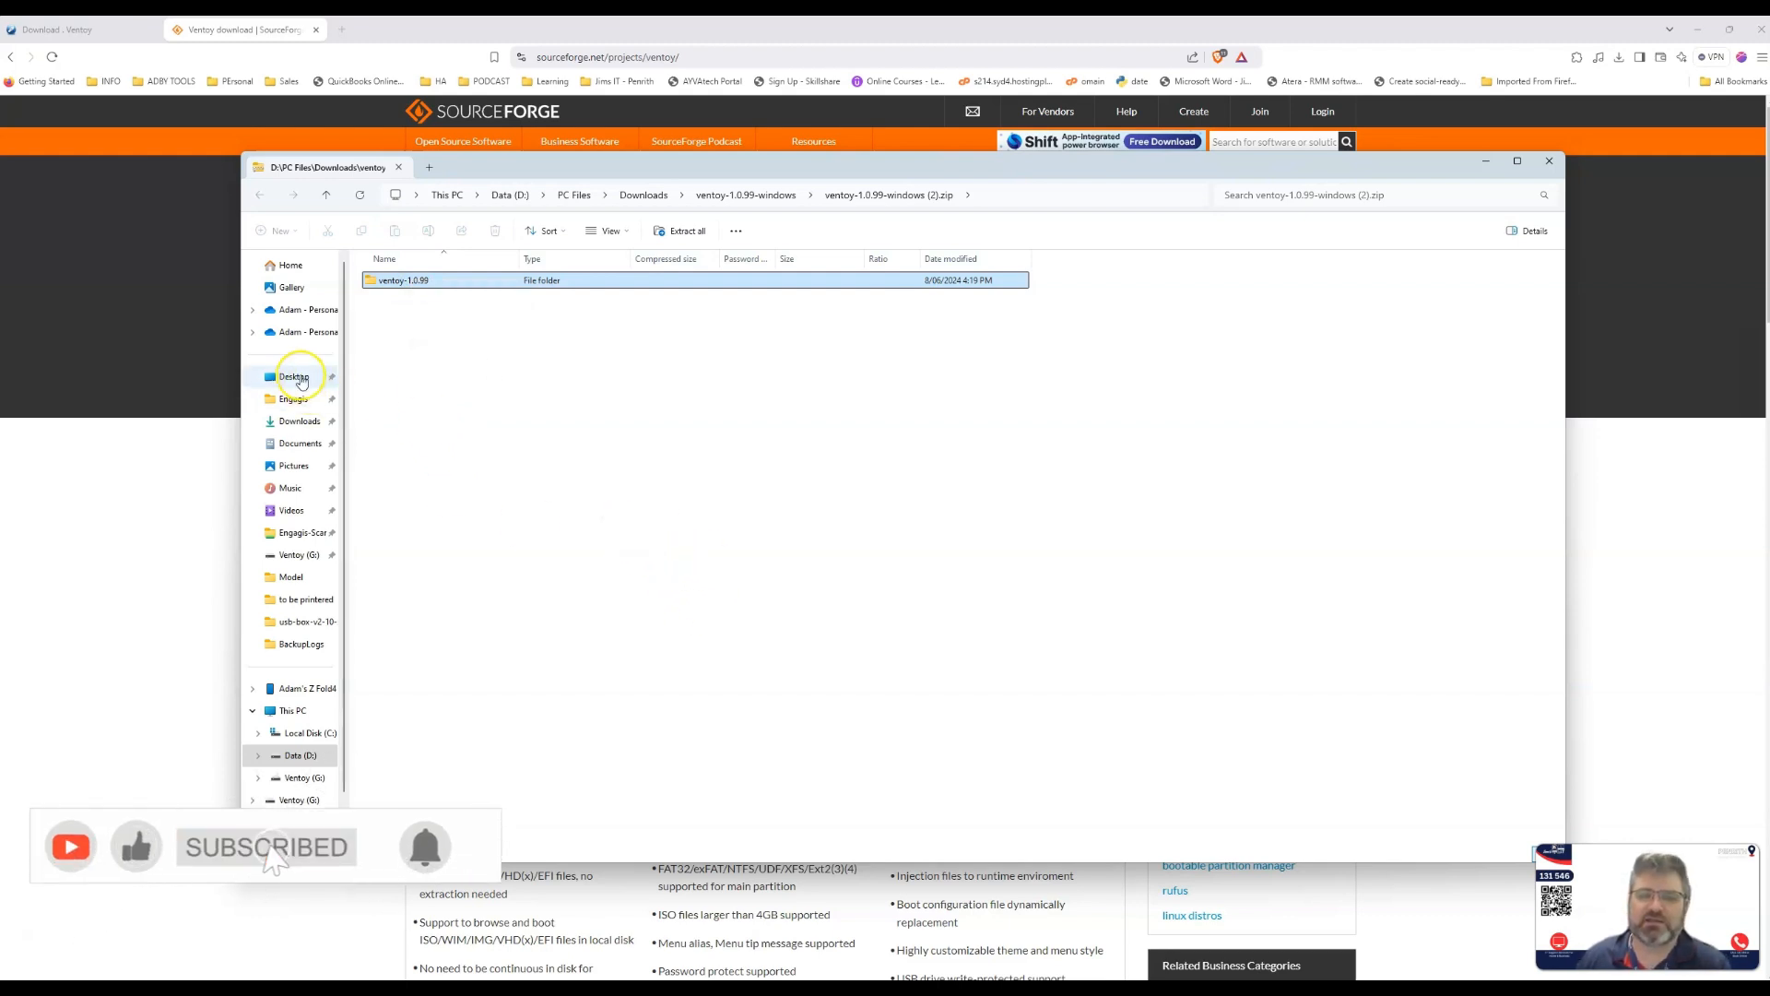
left_click(296, 377)
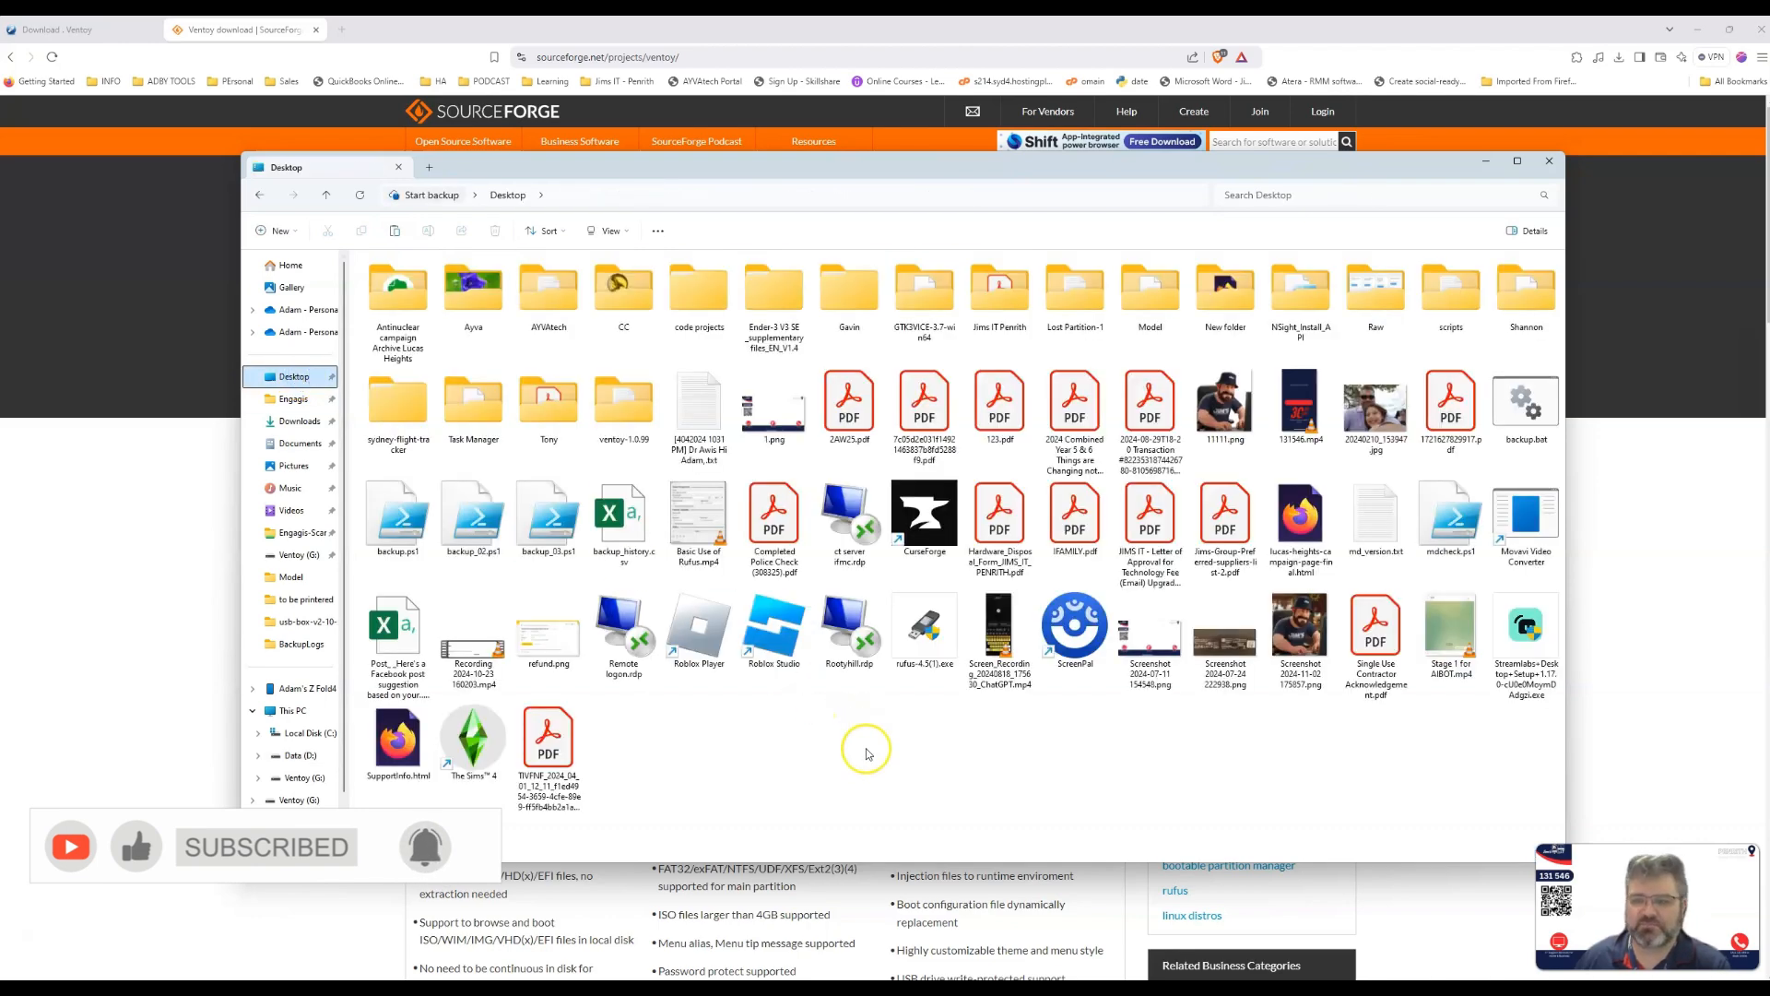
right_click(890, 743)
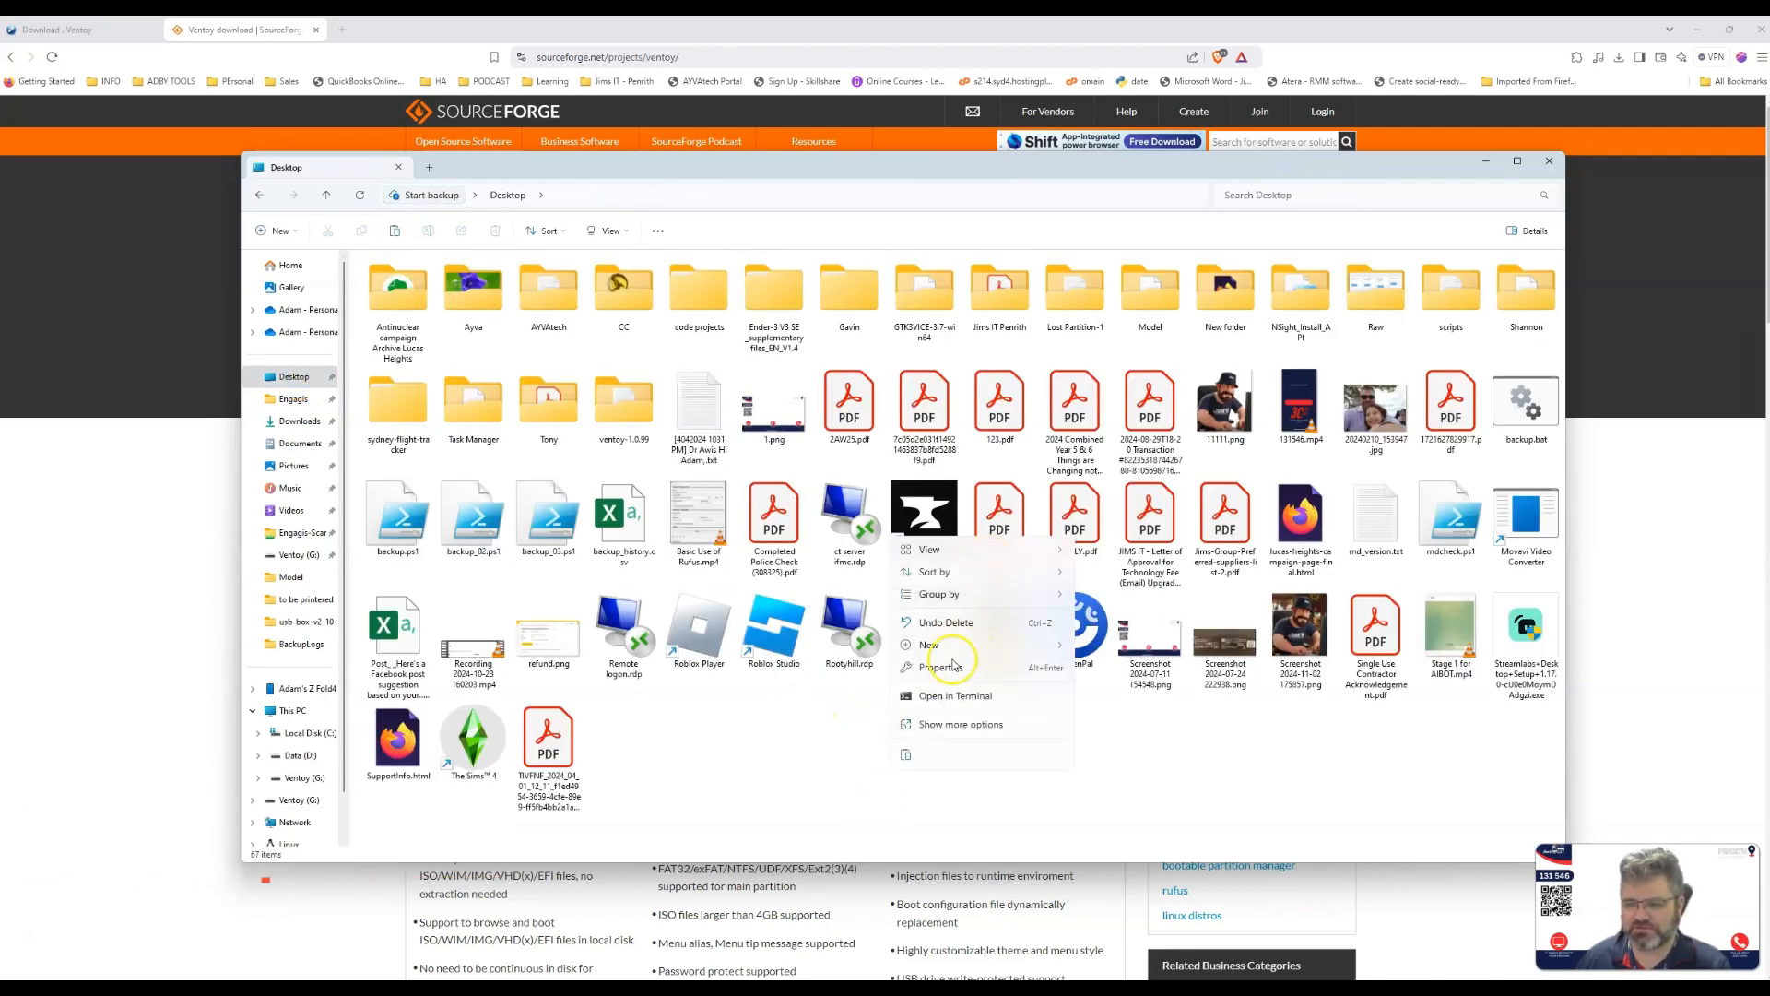
left_click(909, 754)
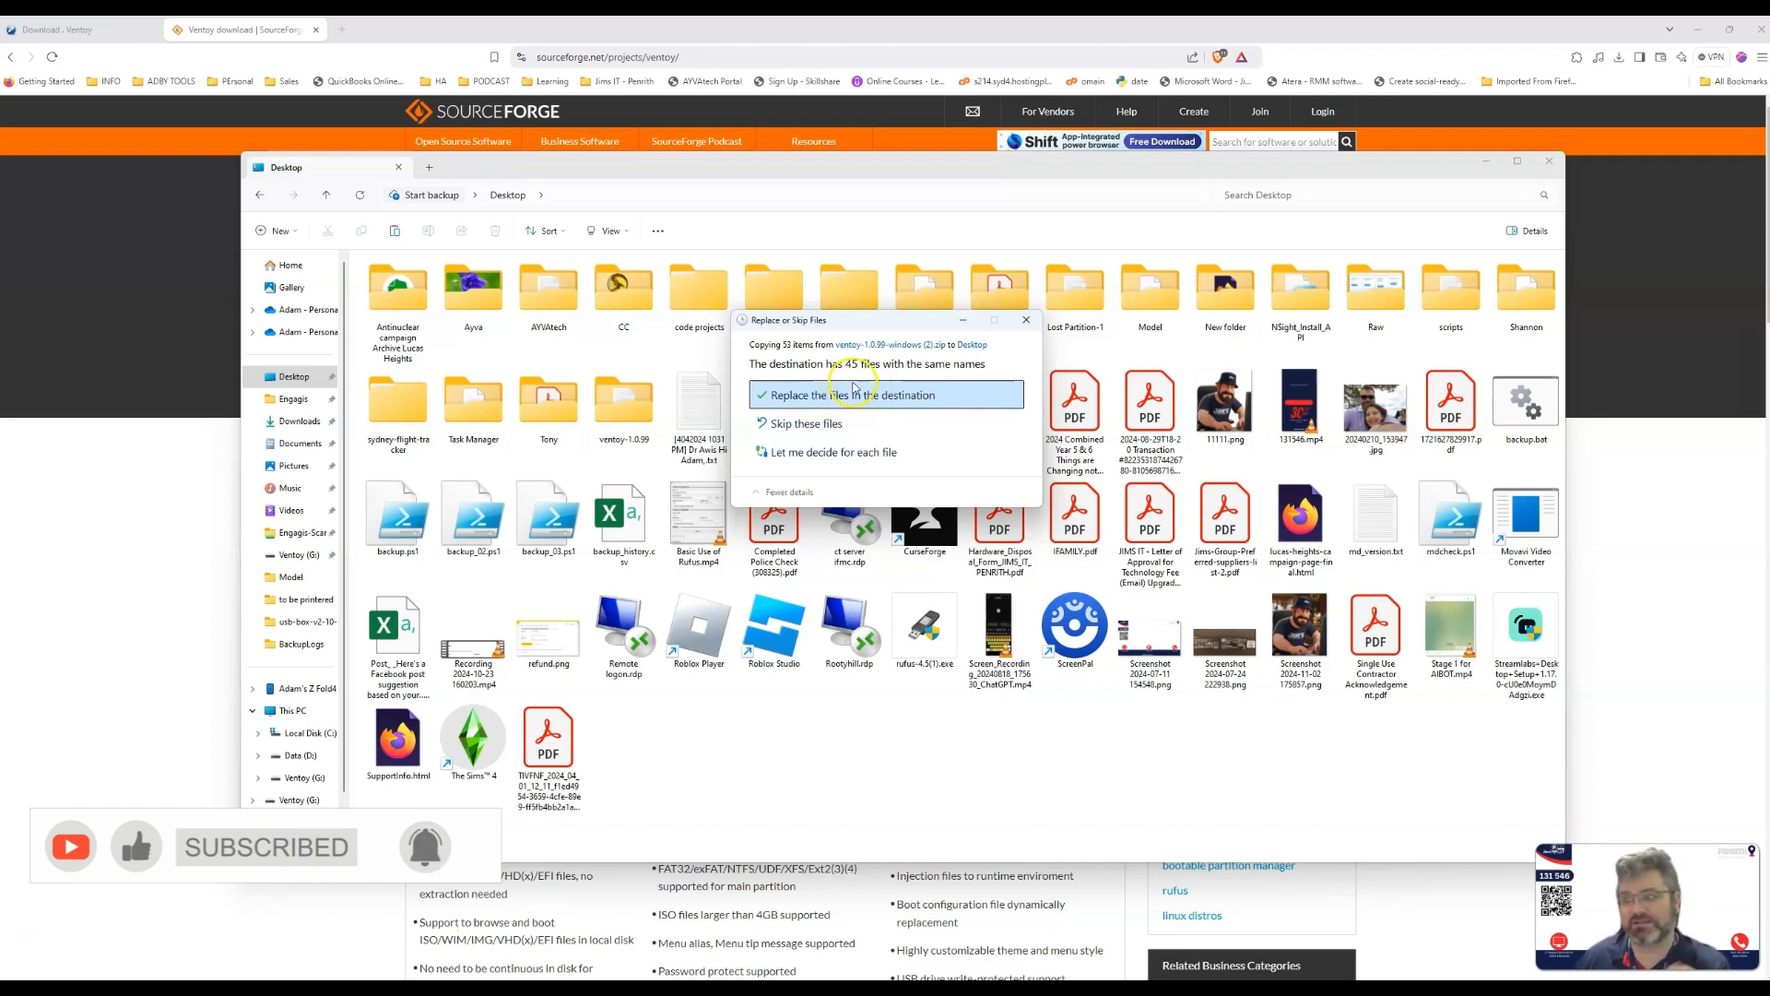
left_click(849, 395)
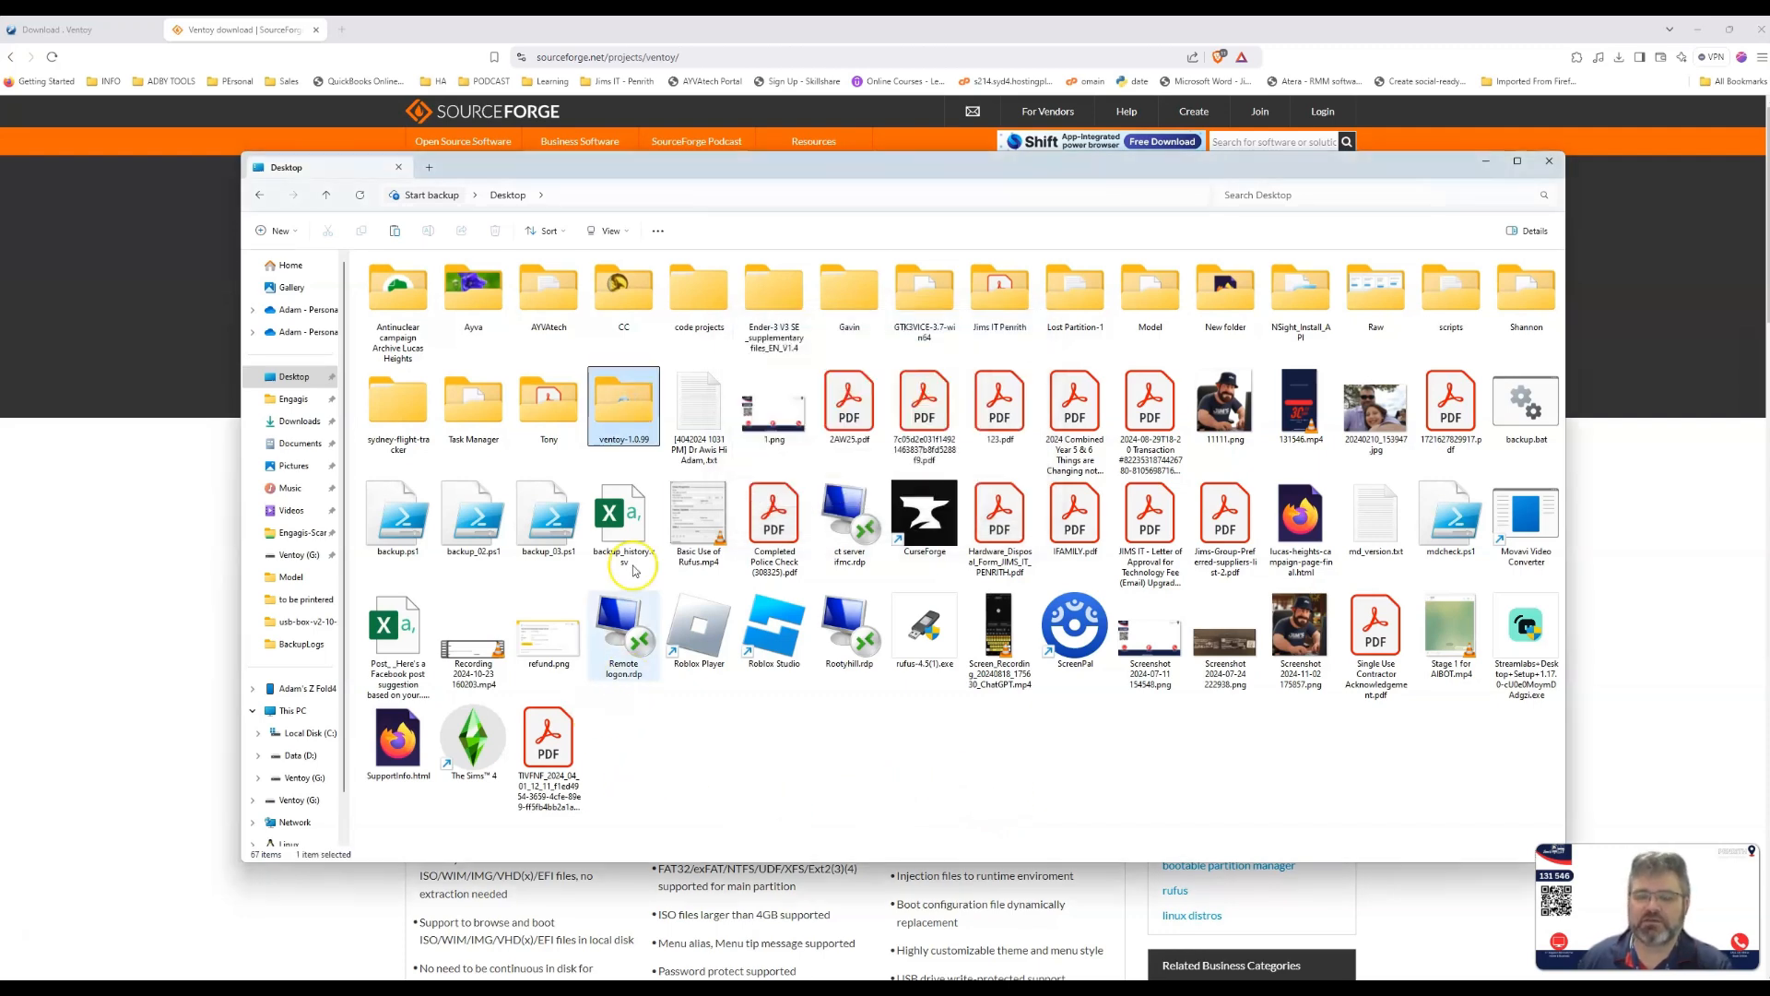
- Run Ventoy2Disk.exe from the Desktop's ventoy-1.0.99 folder and allow it past the SmartScreen warning
double_click(625, 443)
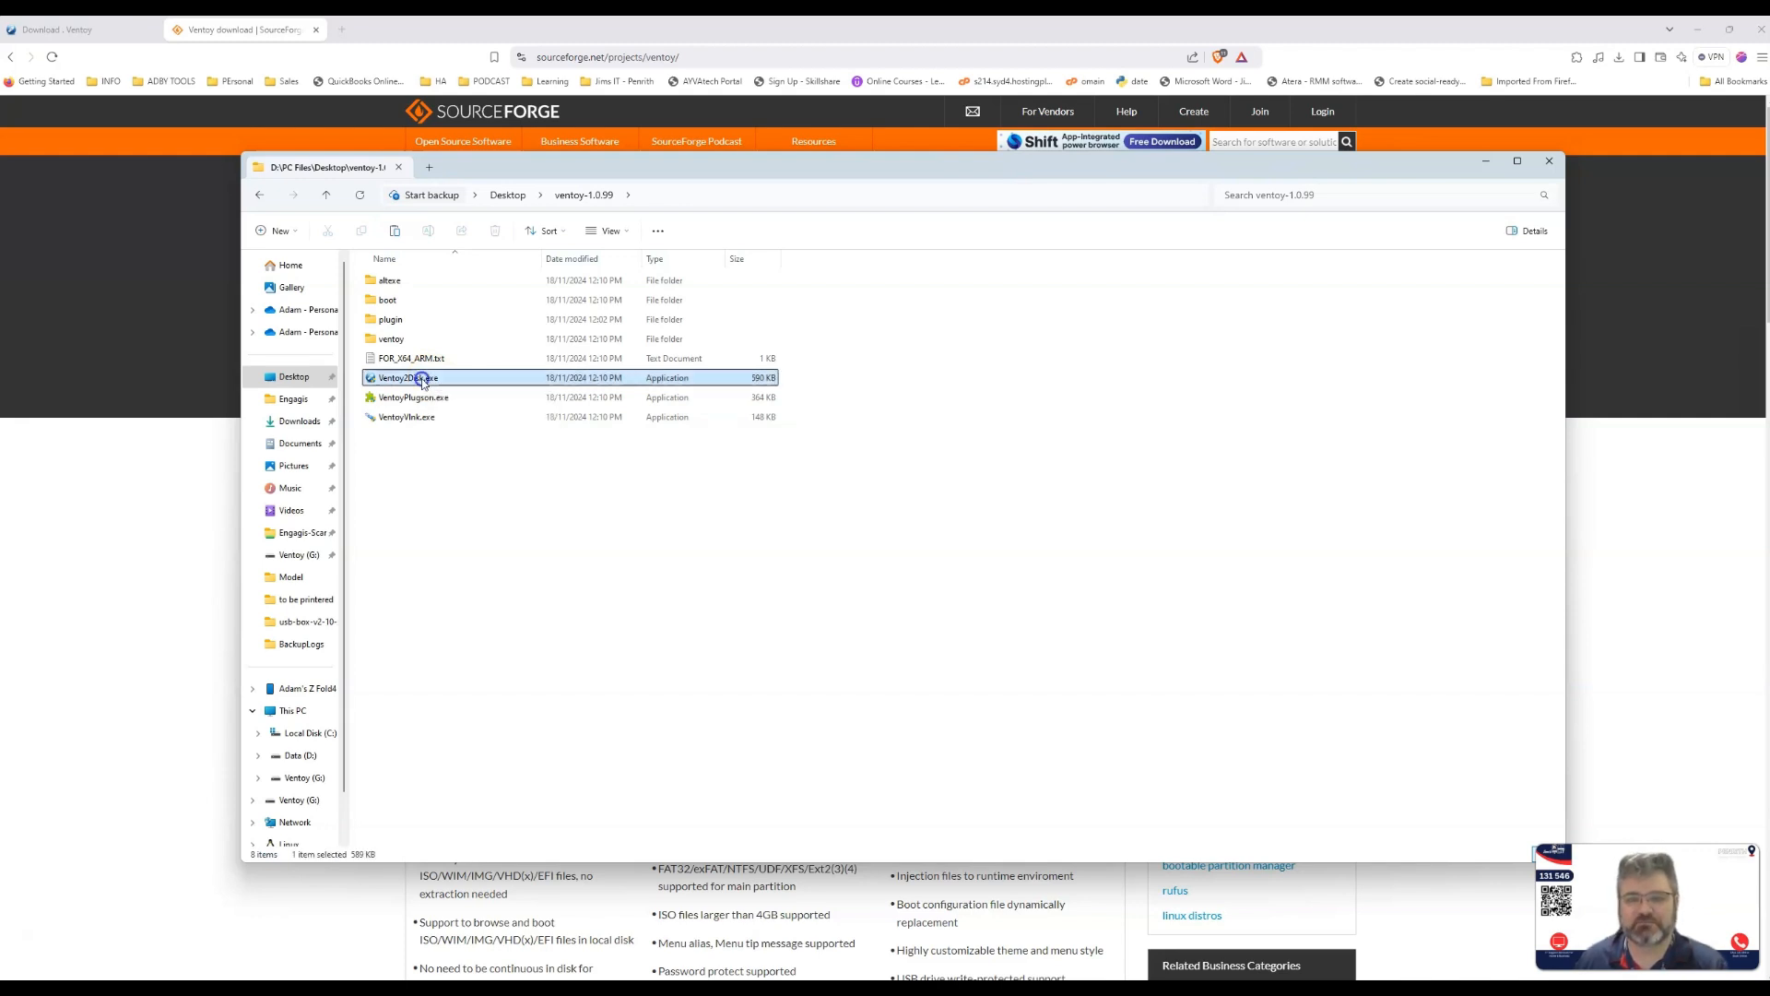
double_click(423, 382)
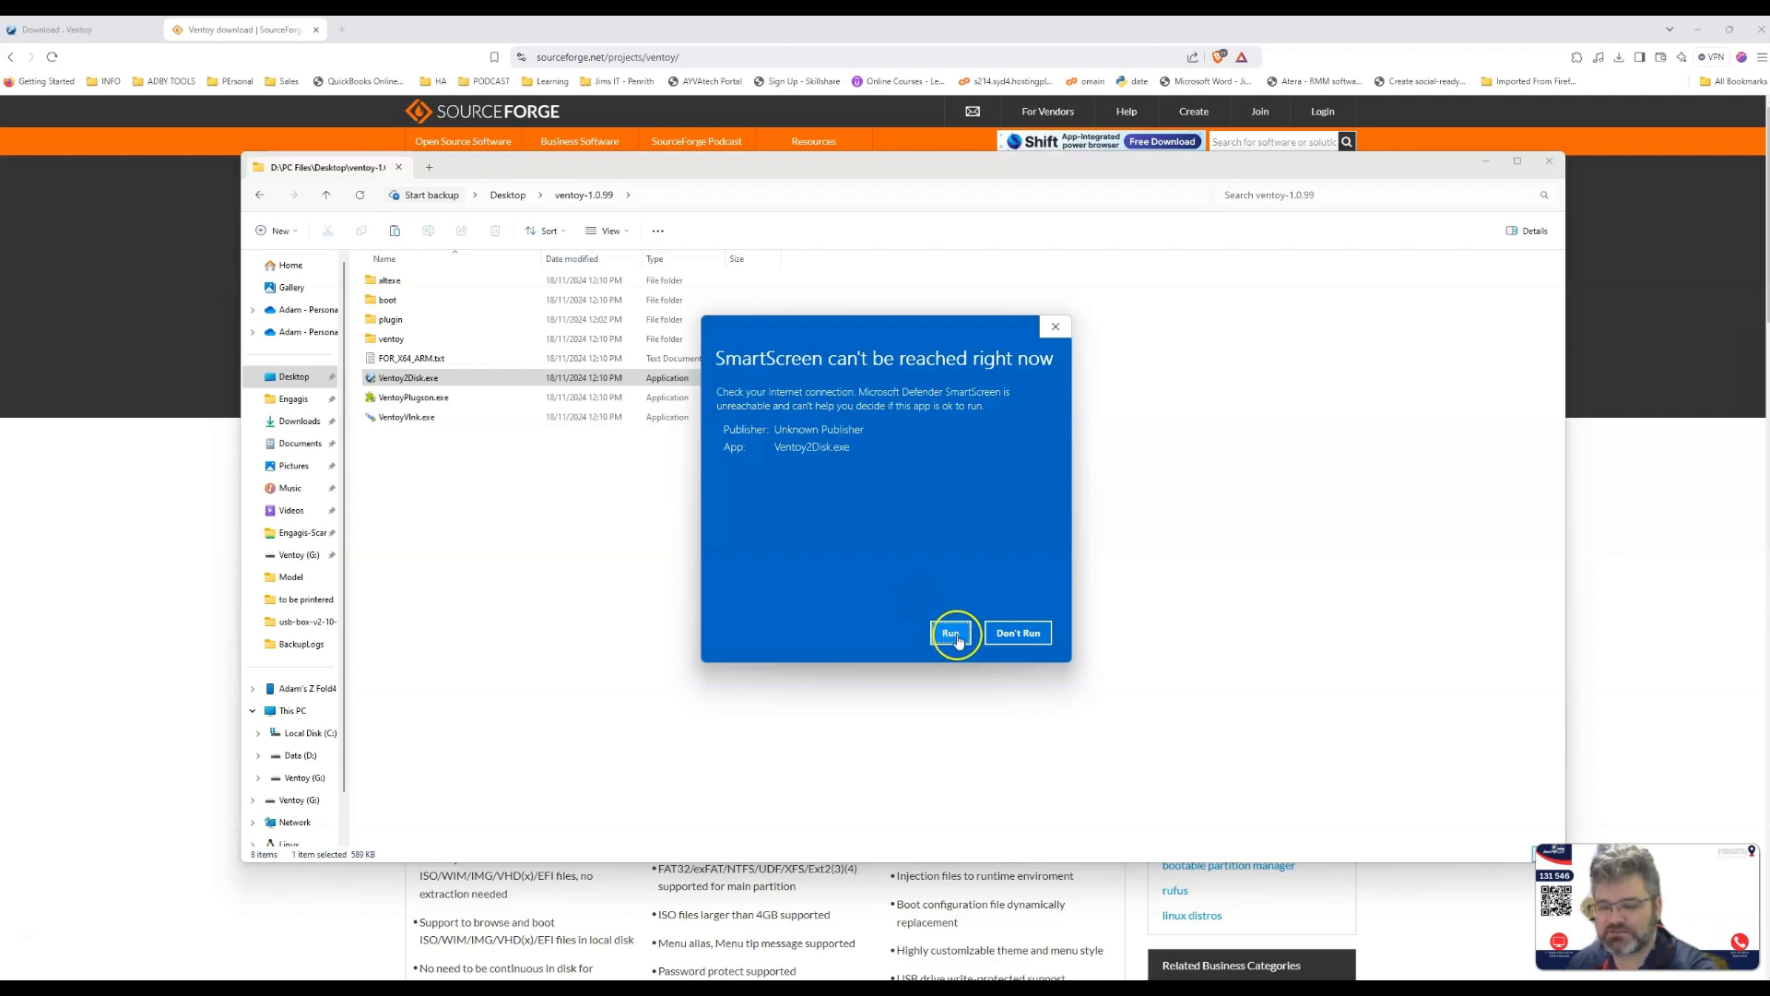
left_click(948, 633)
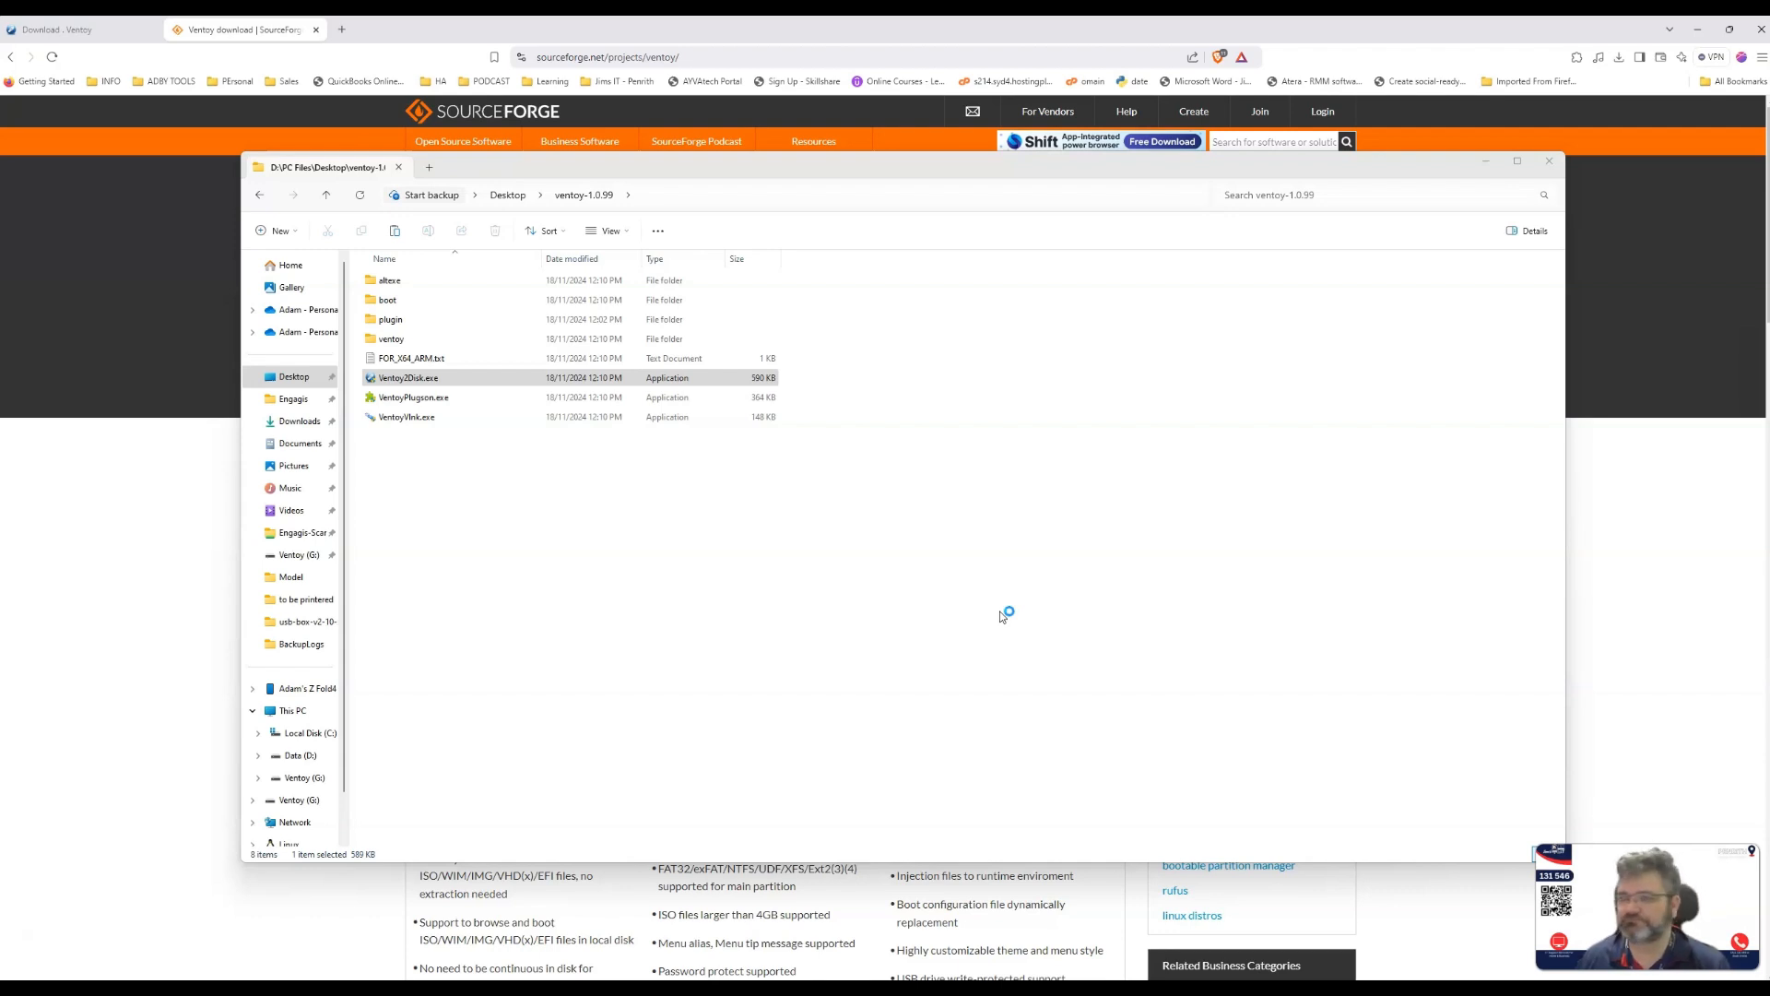
left_click(976, 505)
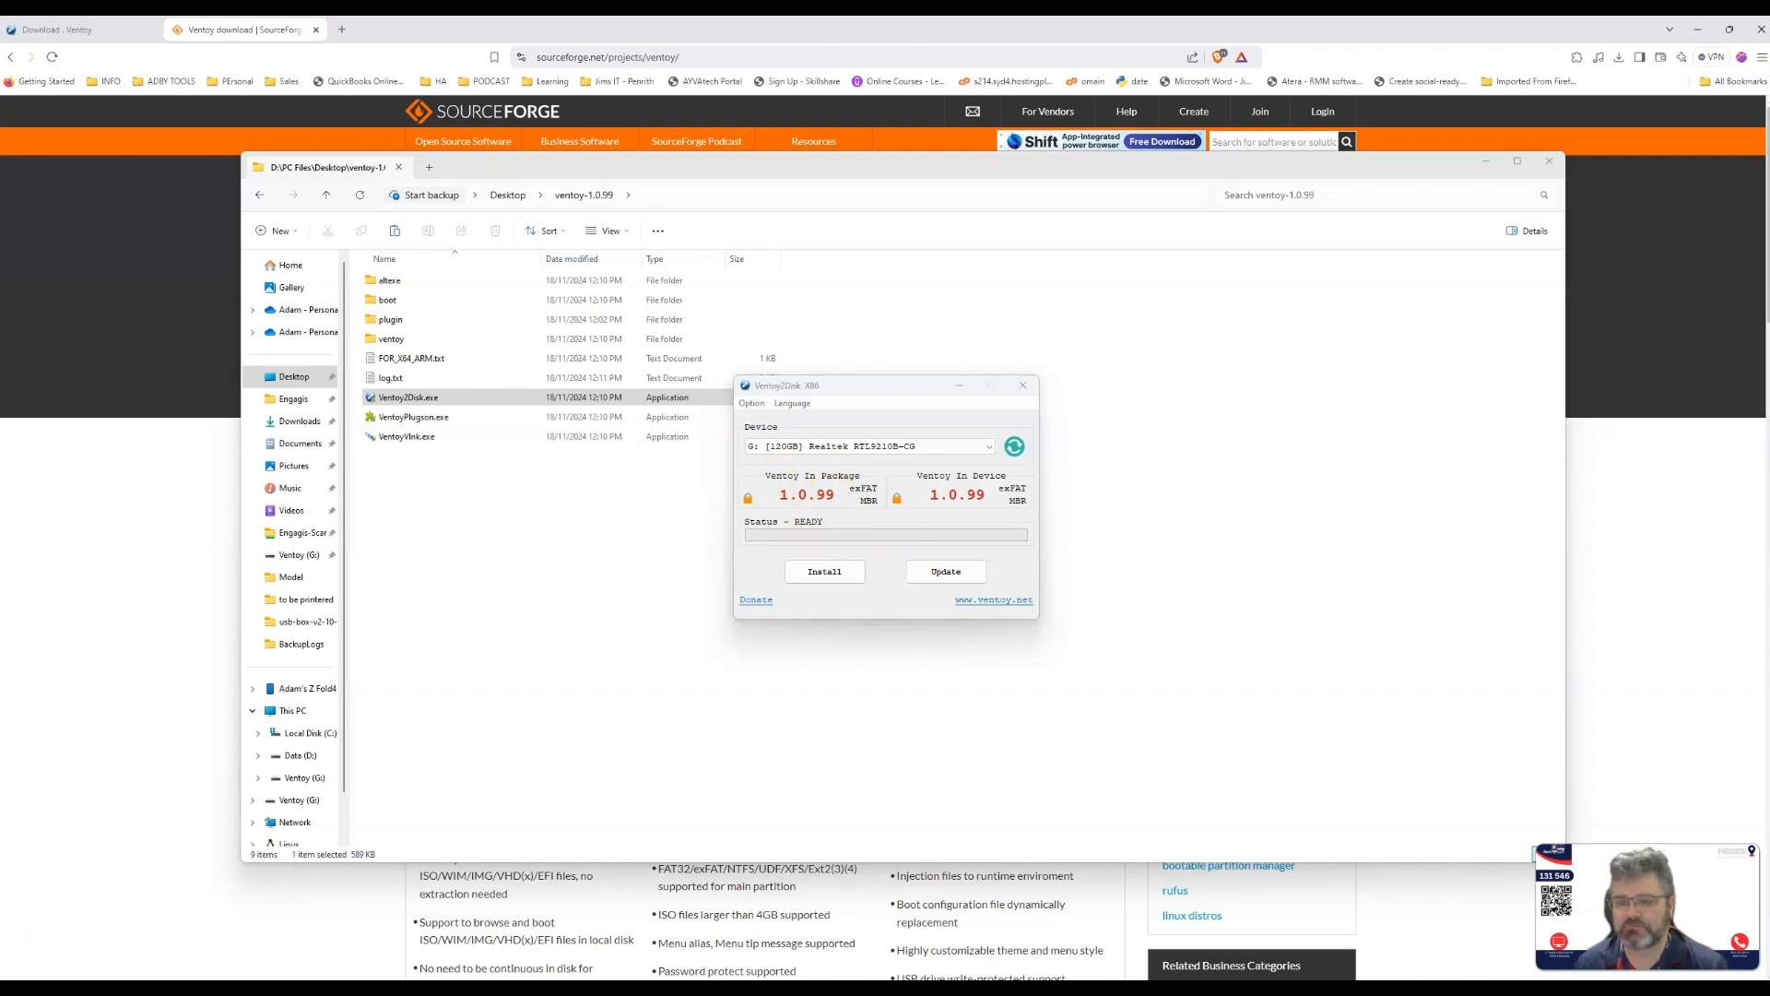
left_click_drag(773, 475, 790, 520)
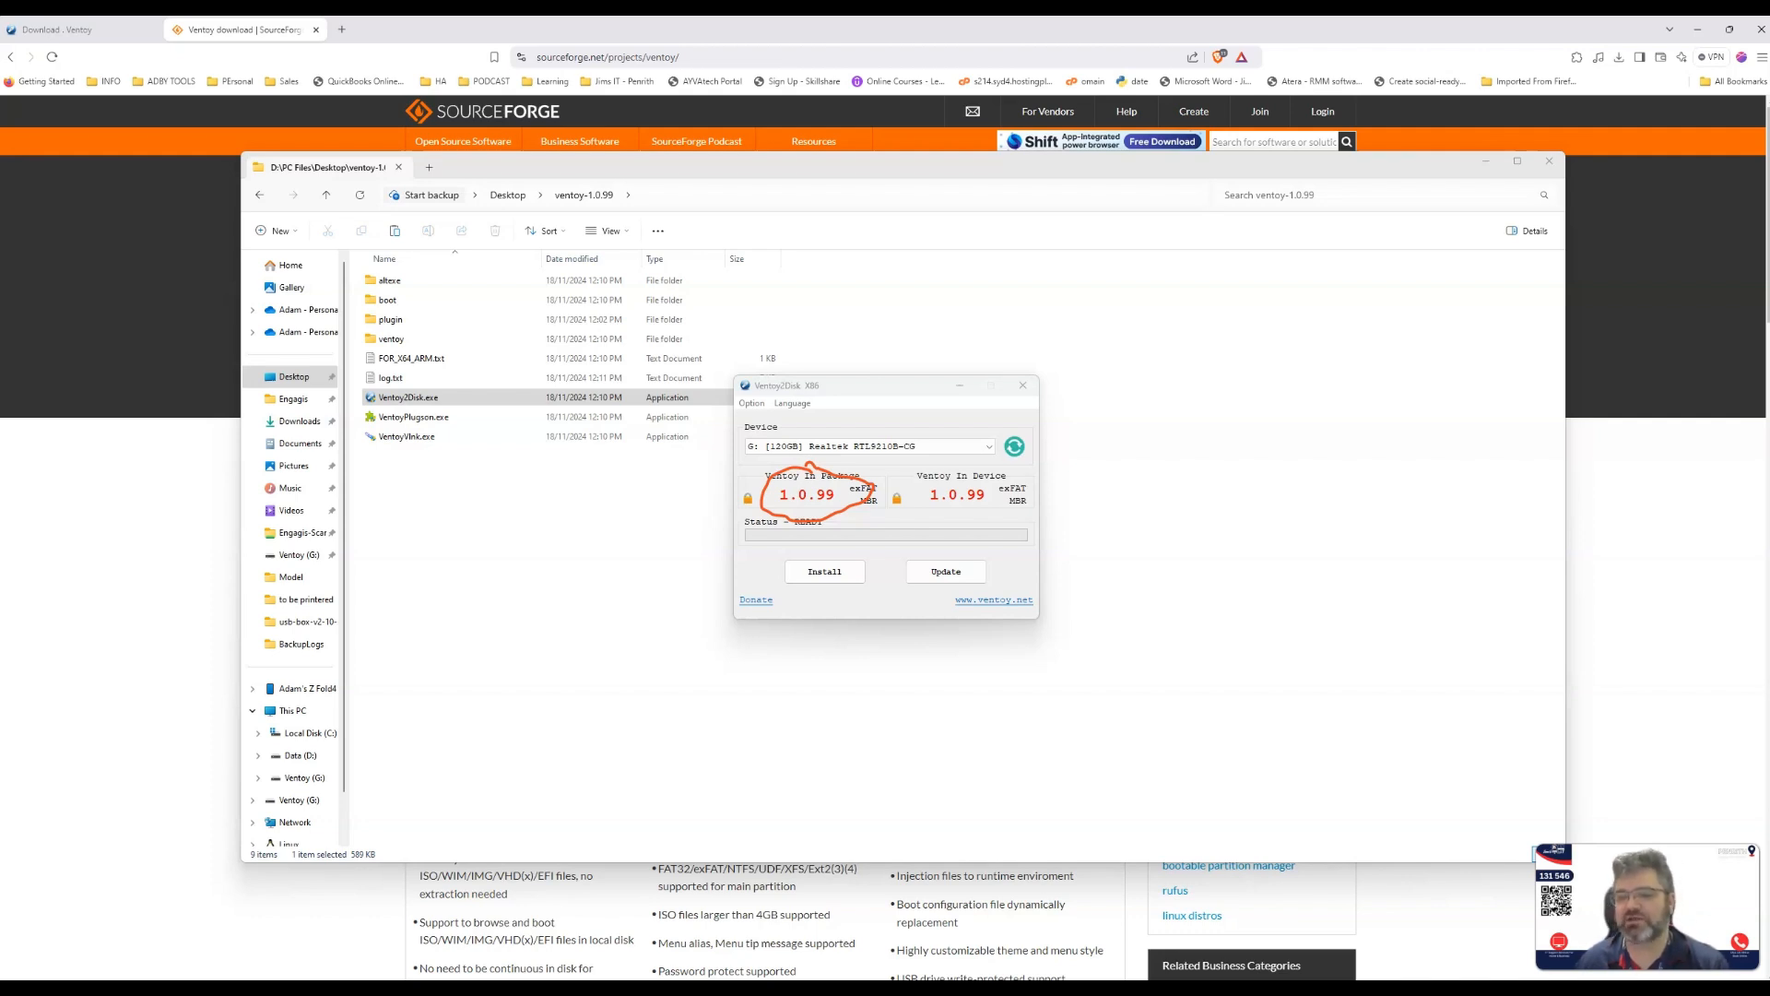
key("Escape")
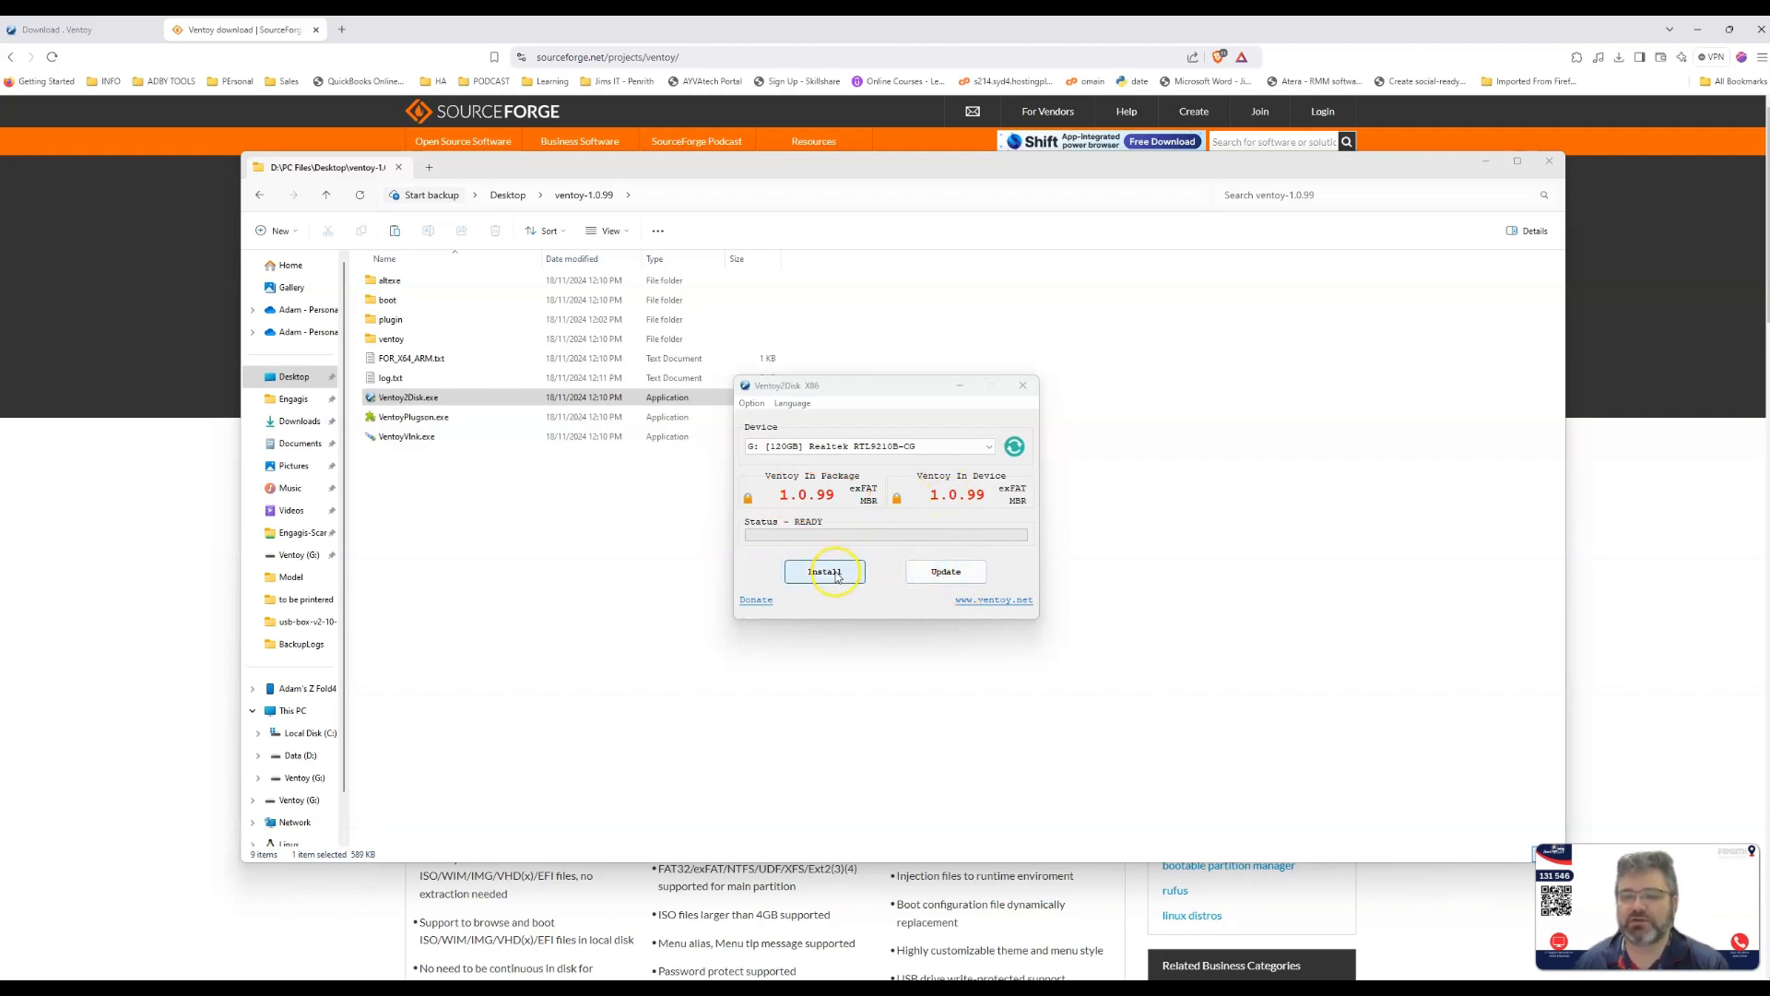
- Install Ventoy on the G: [120GB] Realtek RTL9210B-CG device, confirming the data loss with YES, and close Ventoy2Disk
left_click(941, 446)
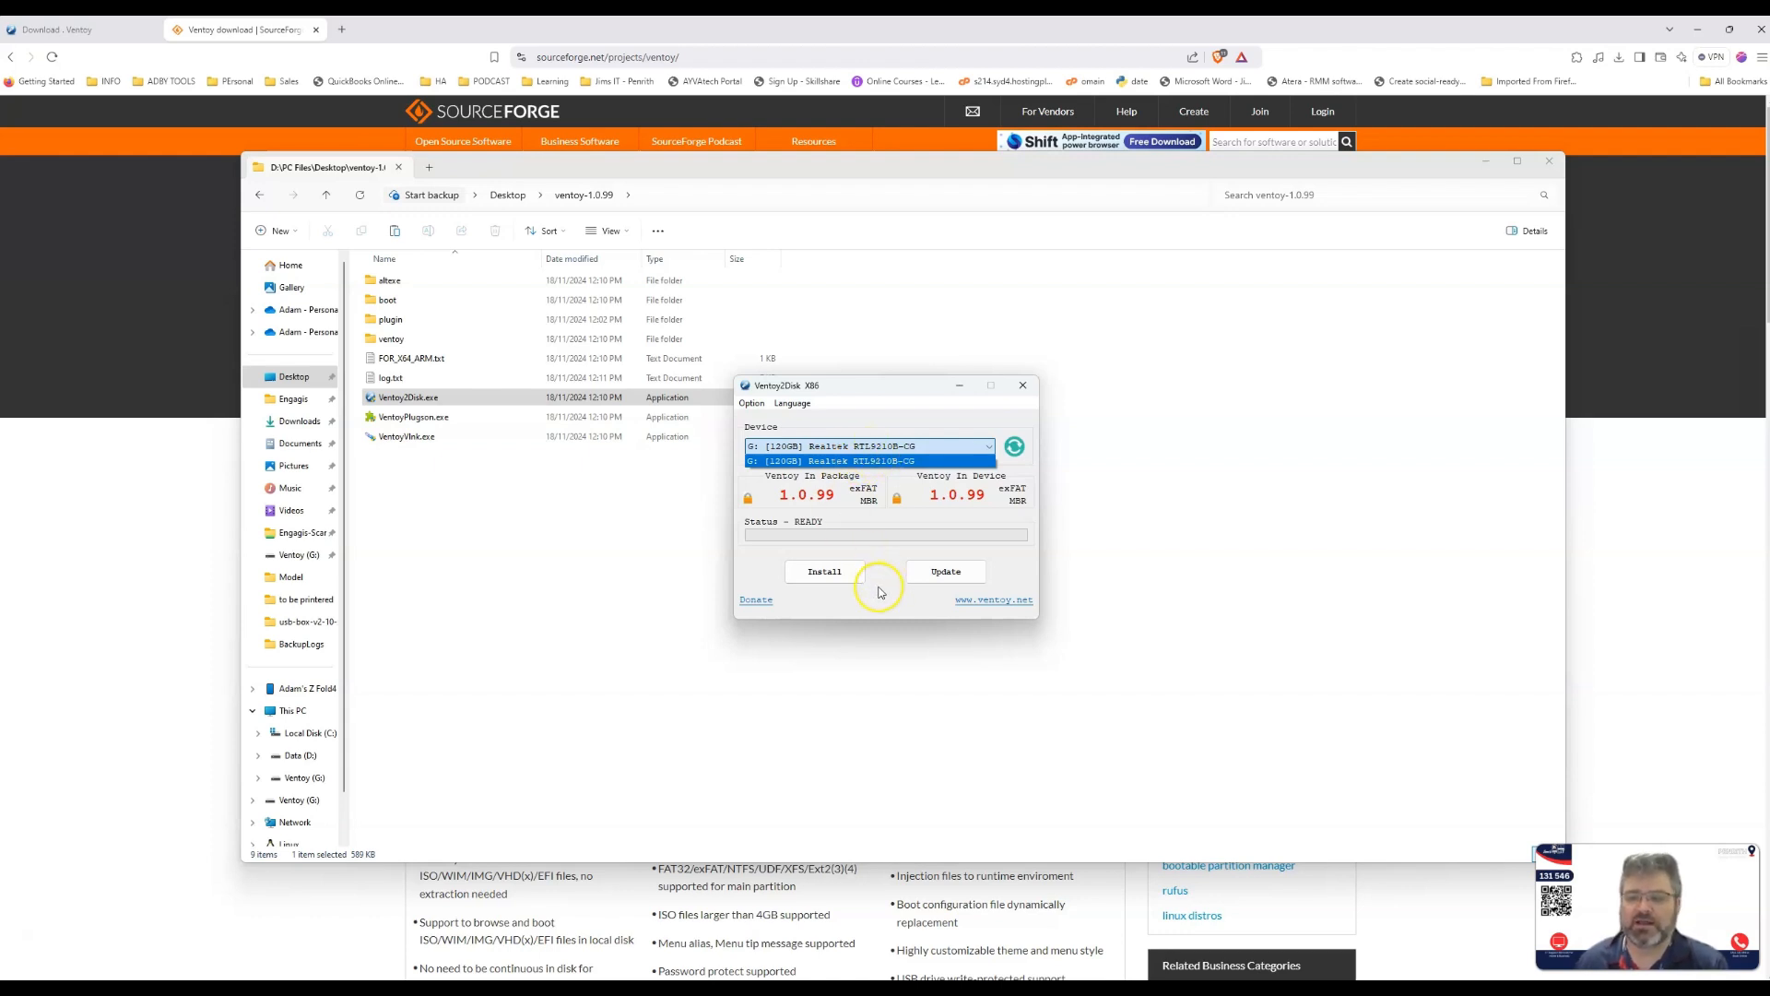
left_click(881, 579)
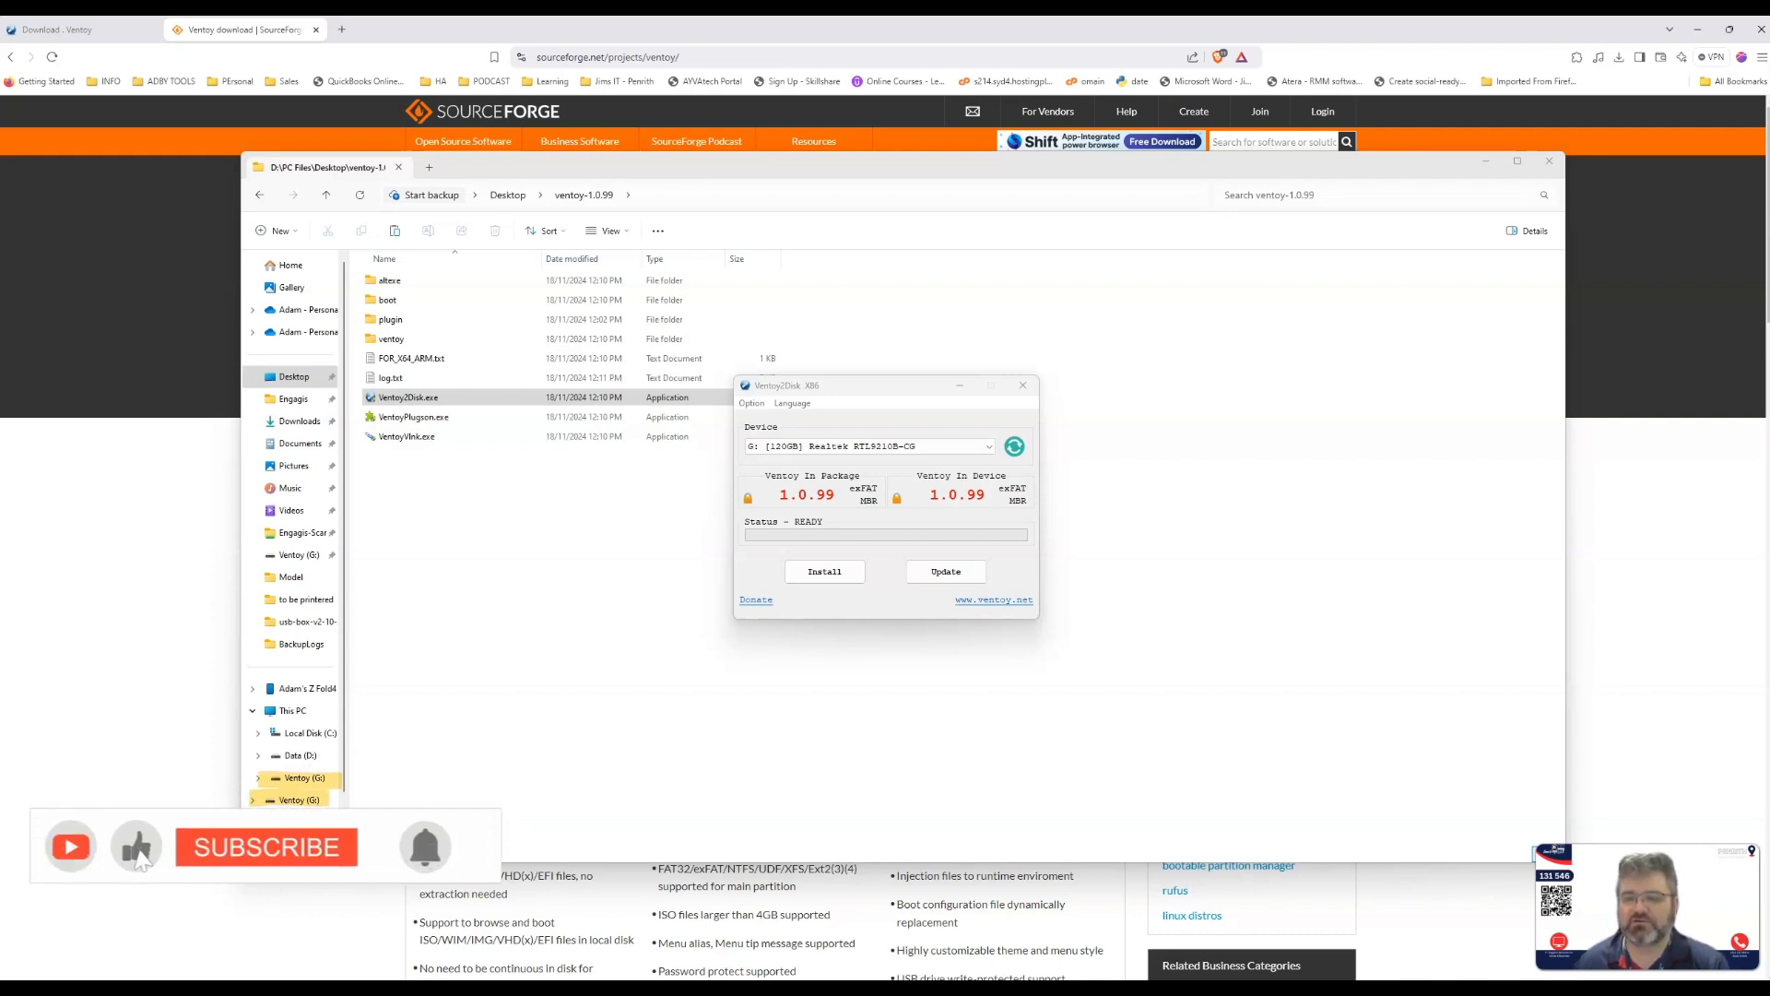
left_click(852, 581)
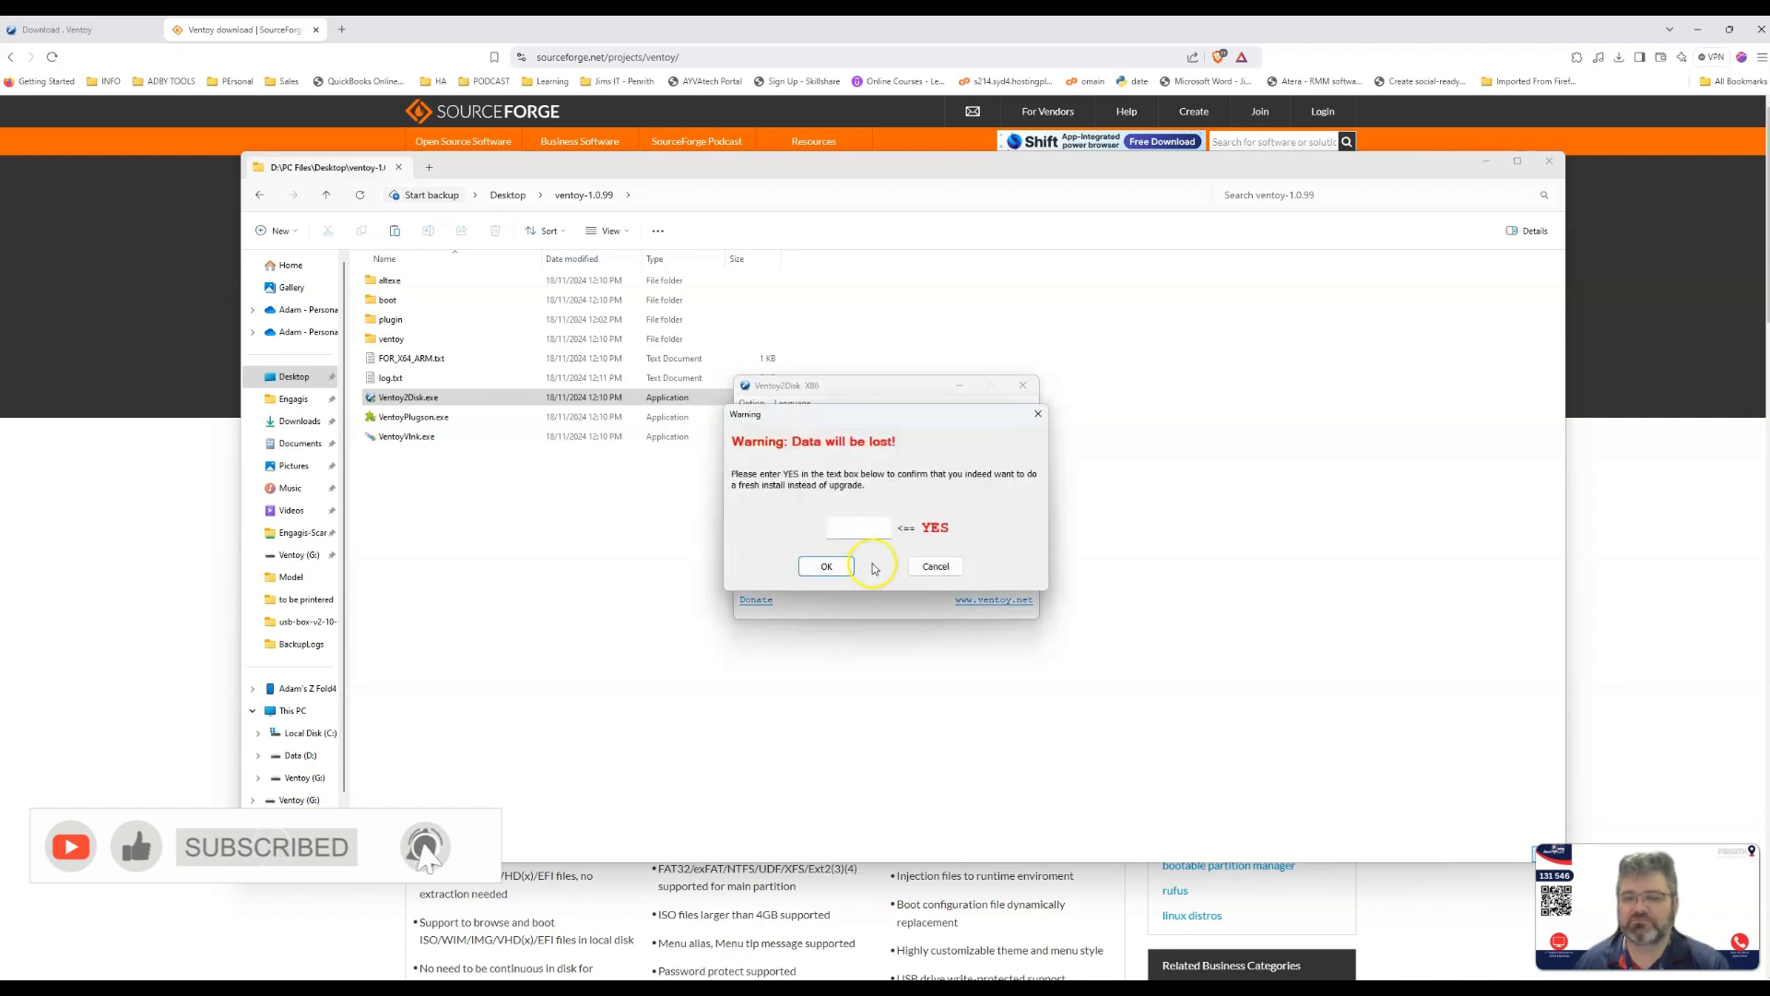
left_click(860, 532)
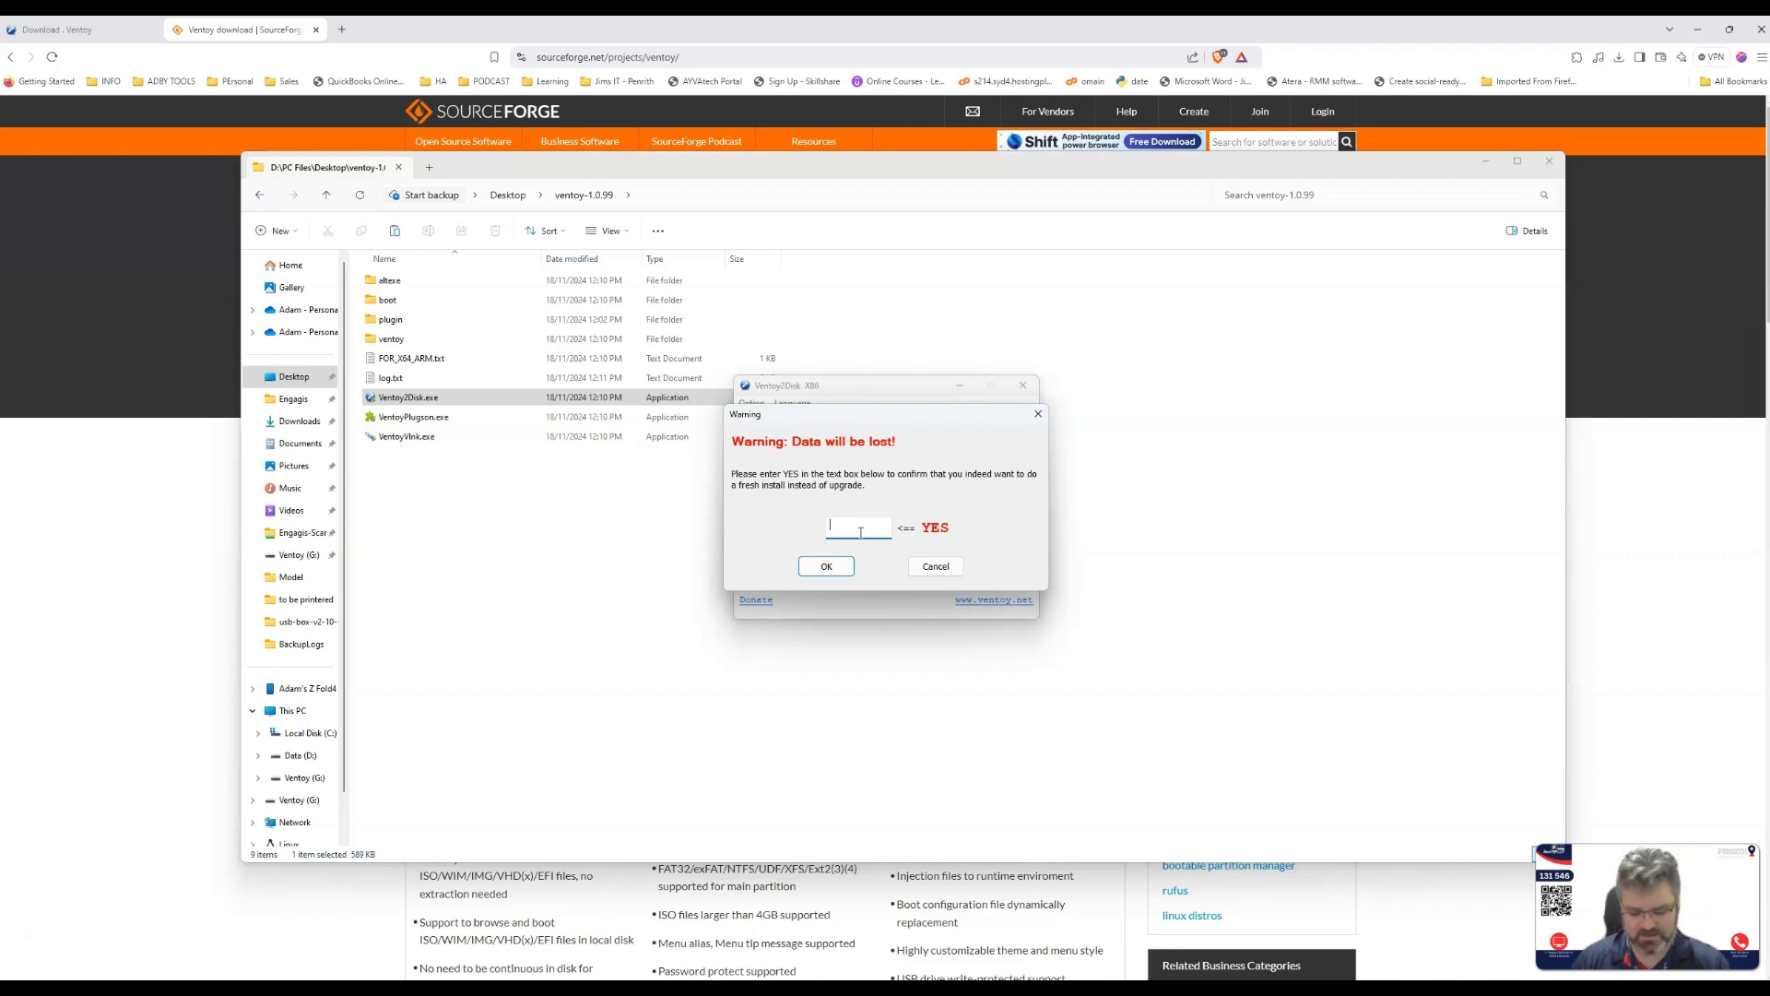
key("Return")
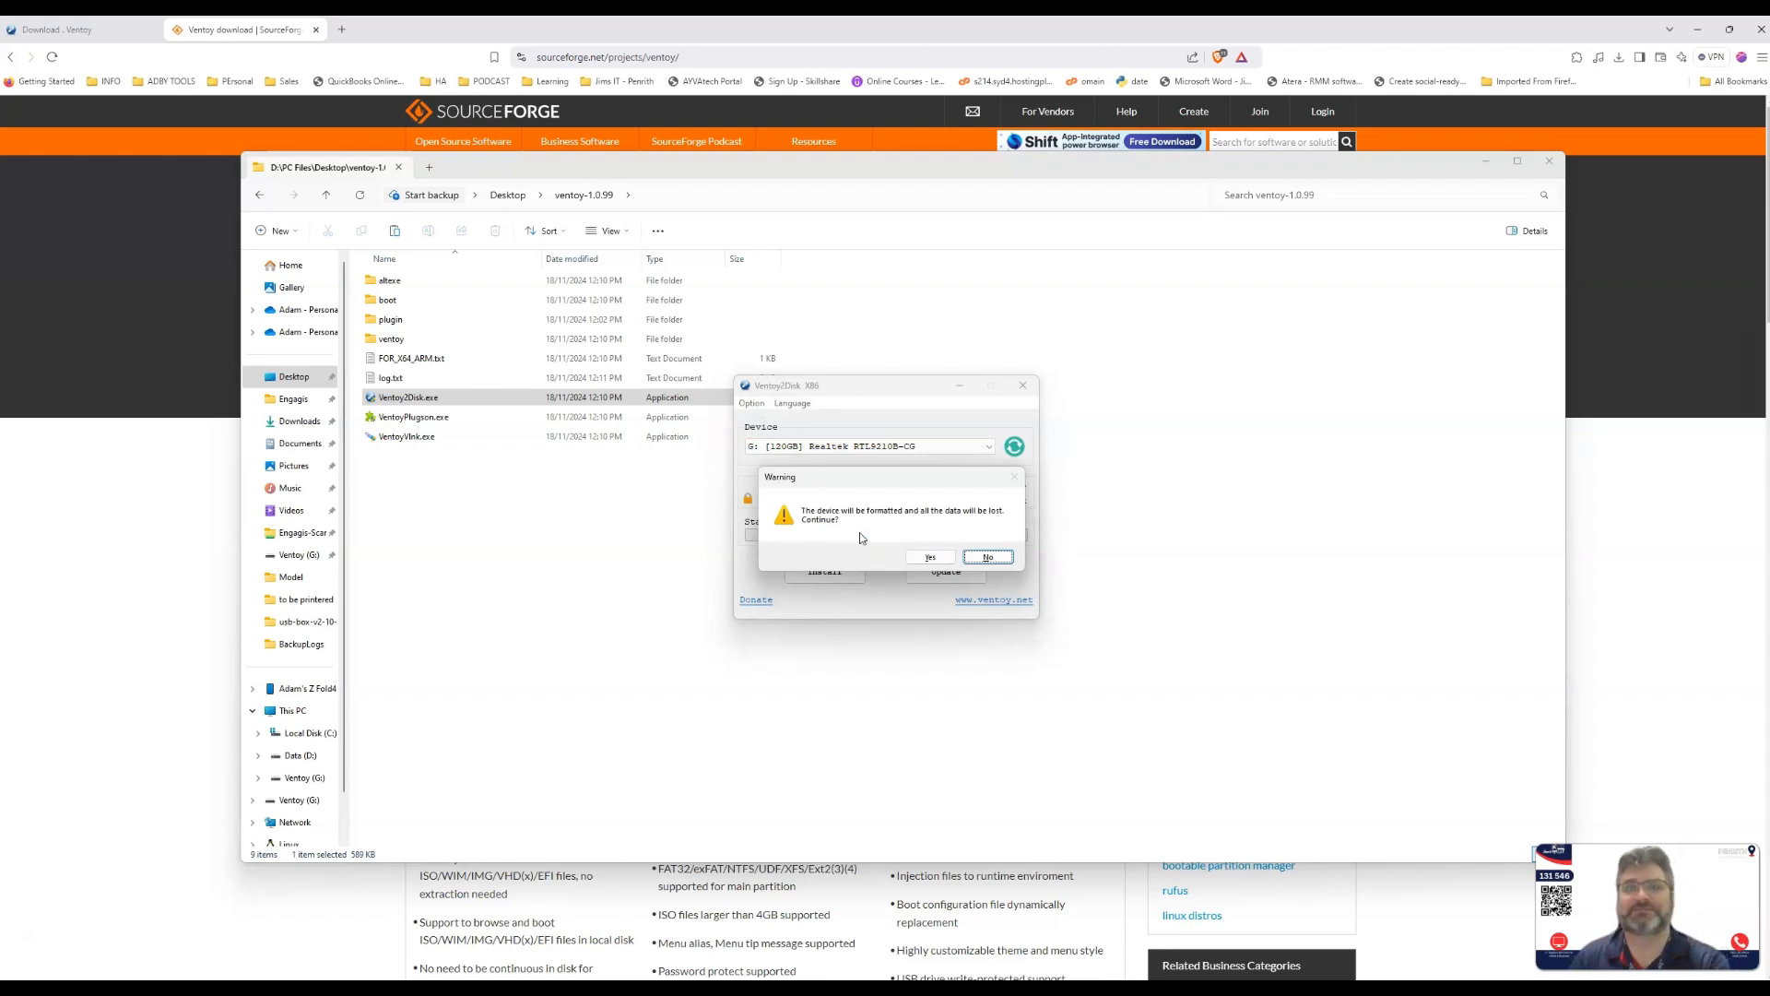
left_click(930, 557)
left_click(929, 557)
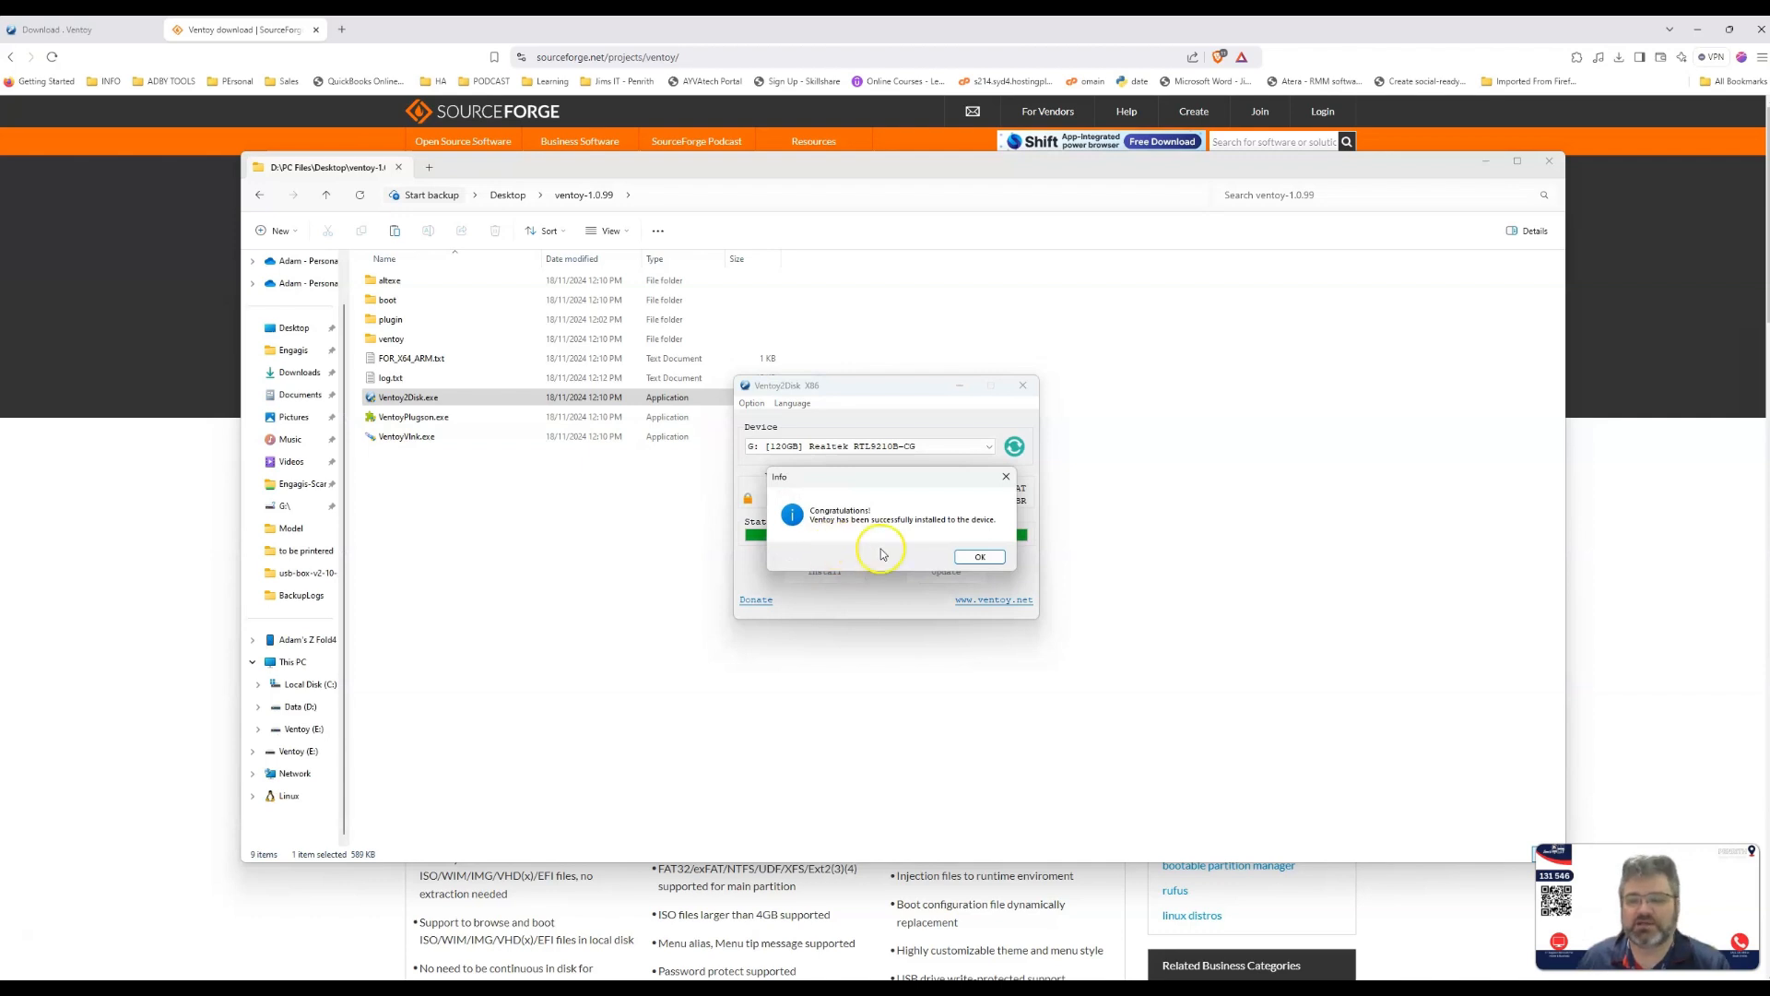
left_click(979, 557)
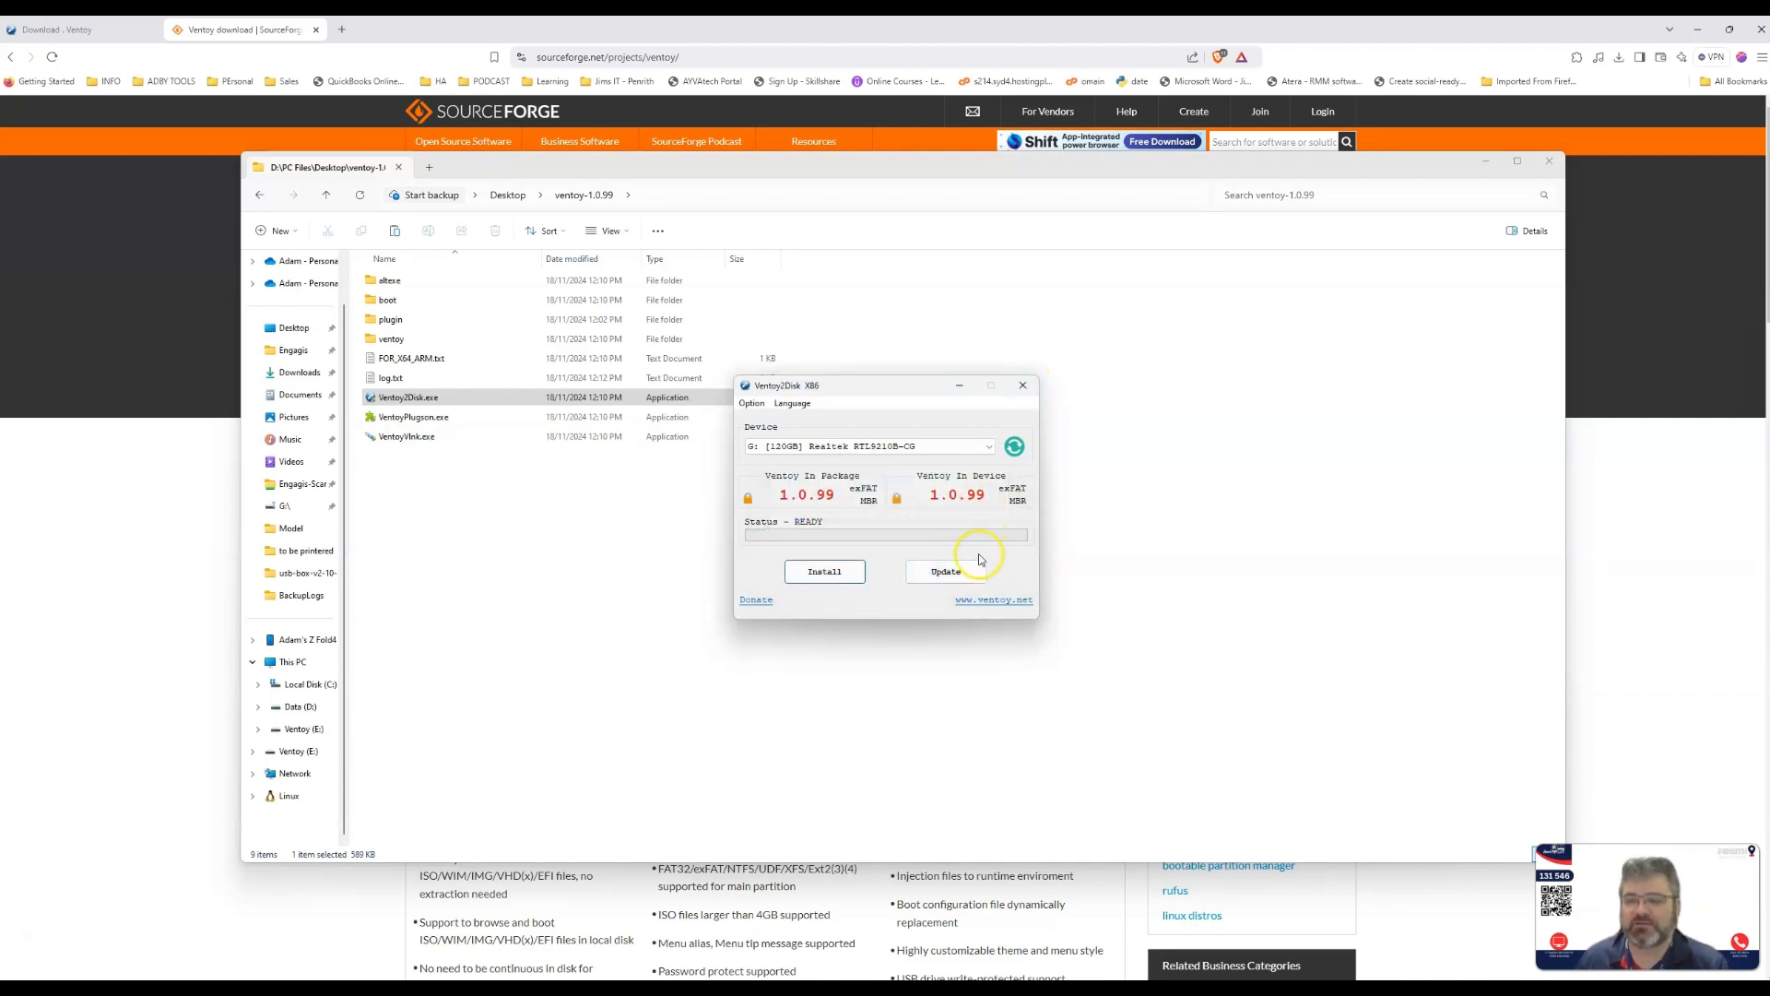
left_click(1024, 386)
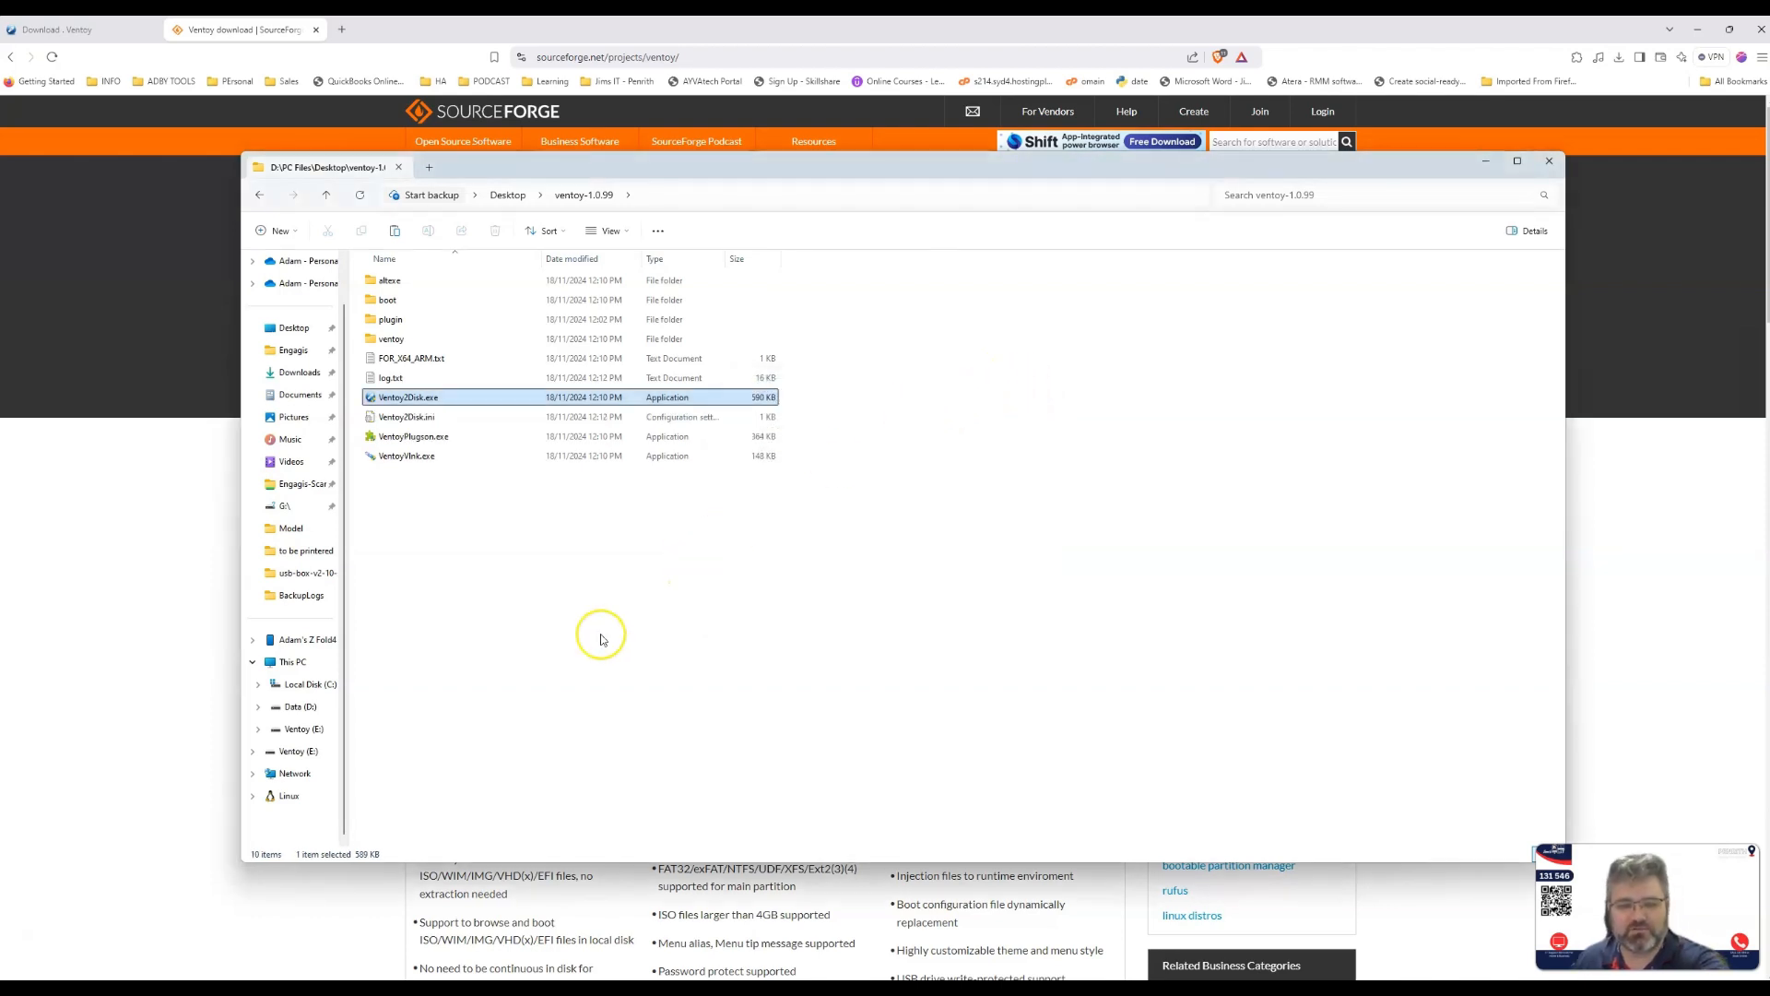
- Open the freshly formatted Ventoy (E:) drive in File Explorer and check its contents
key("F11")
key("Print")
key("Escape")
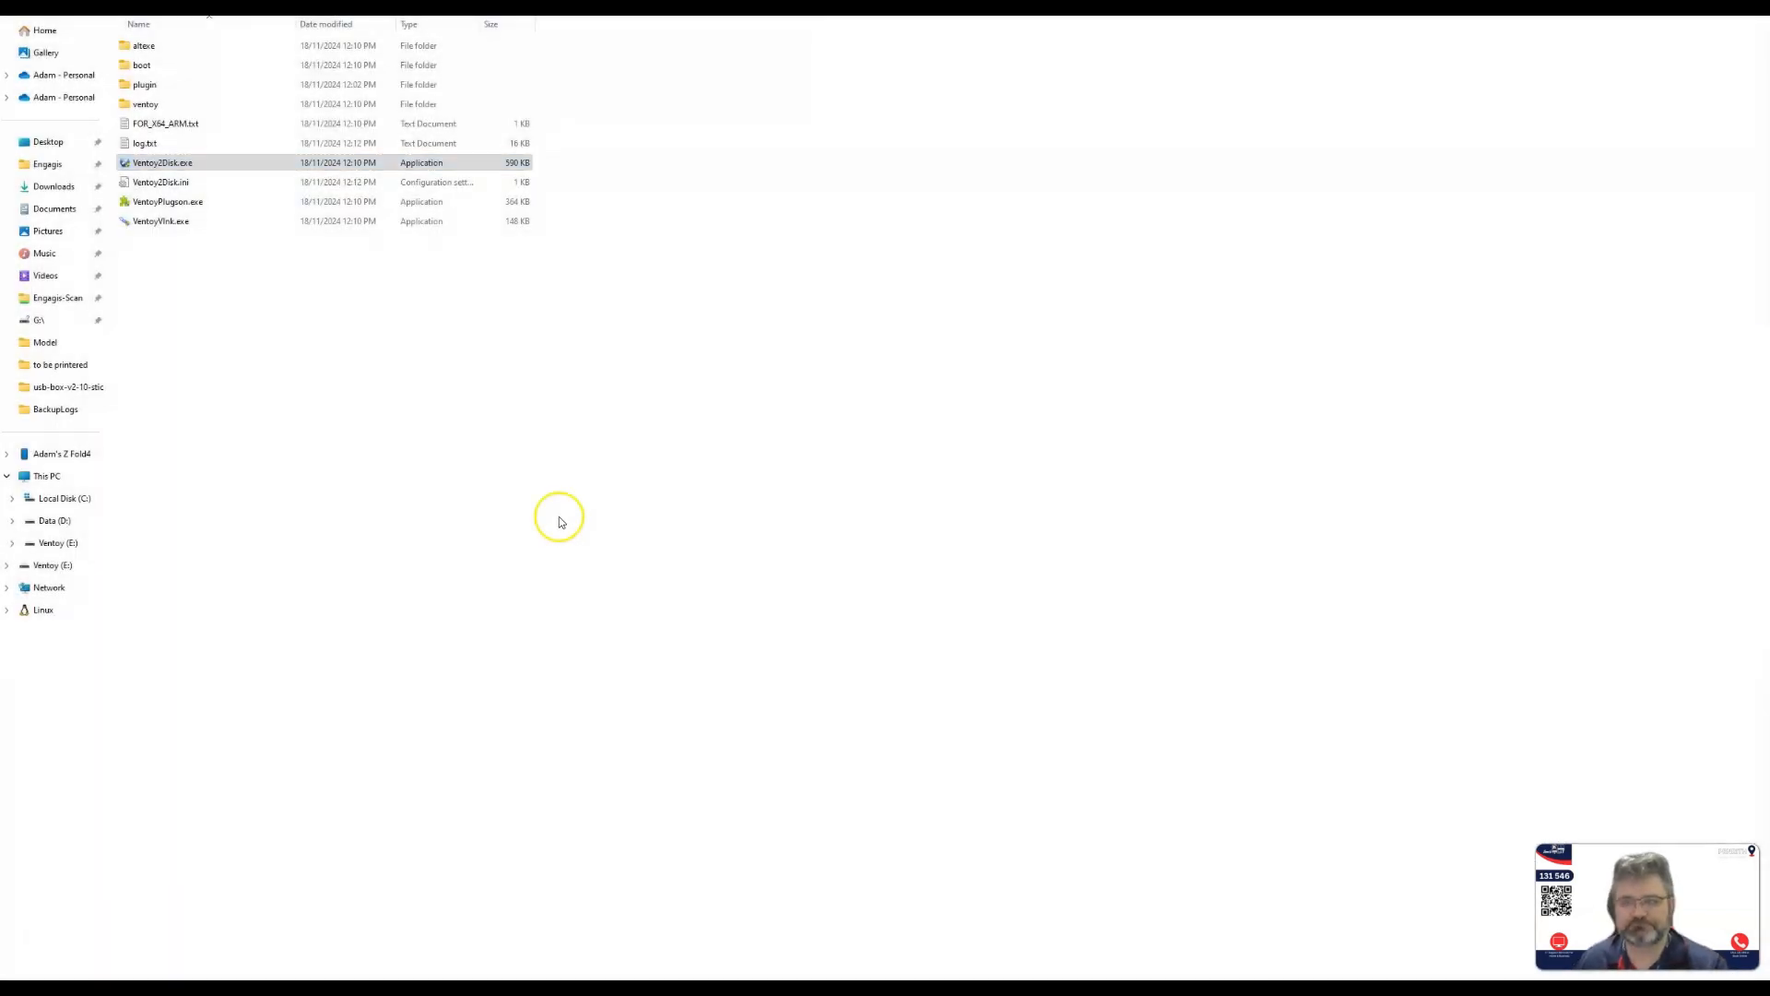
left_click(89, 543)
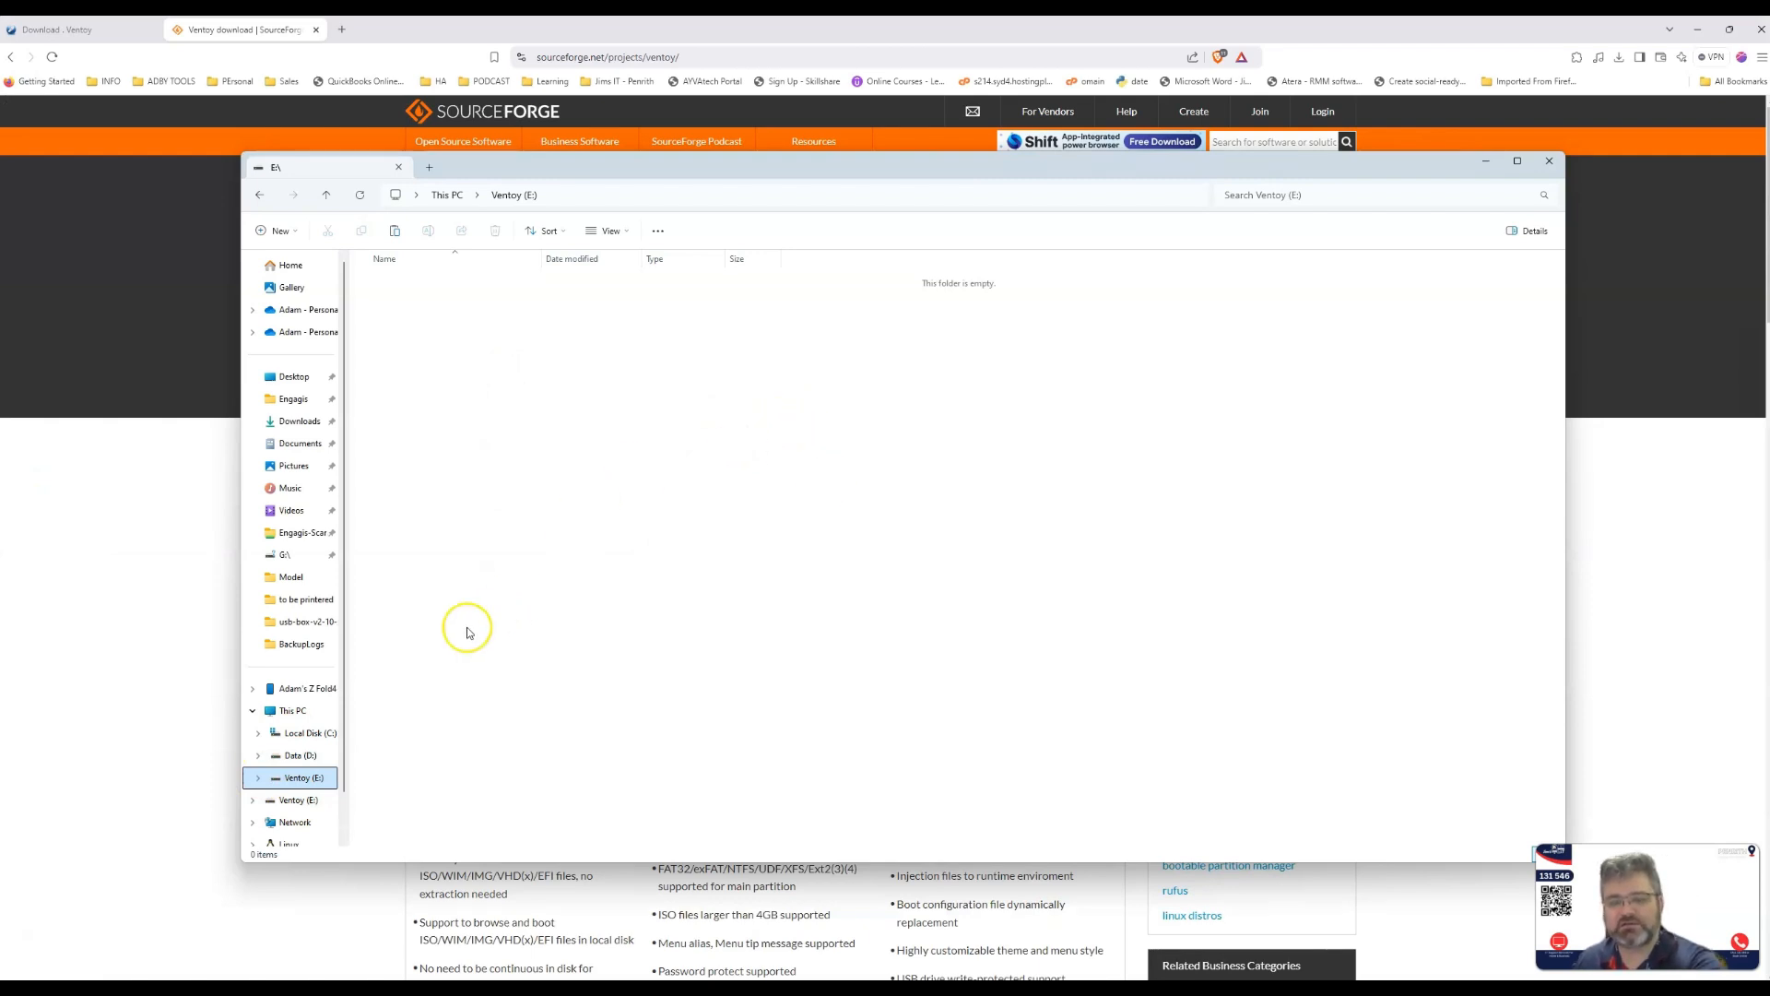
left_click(304, 799)
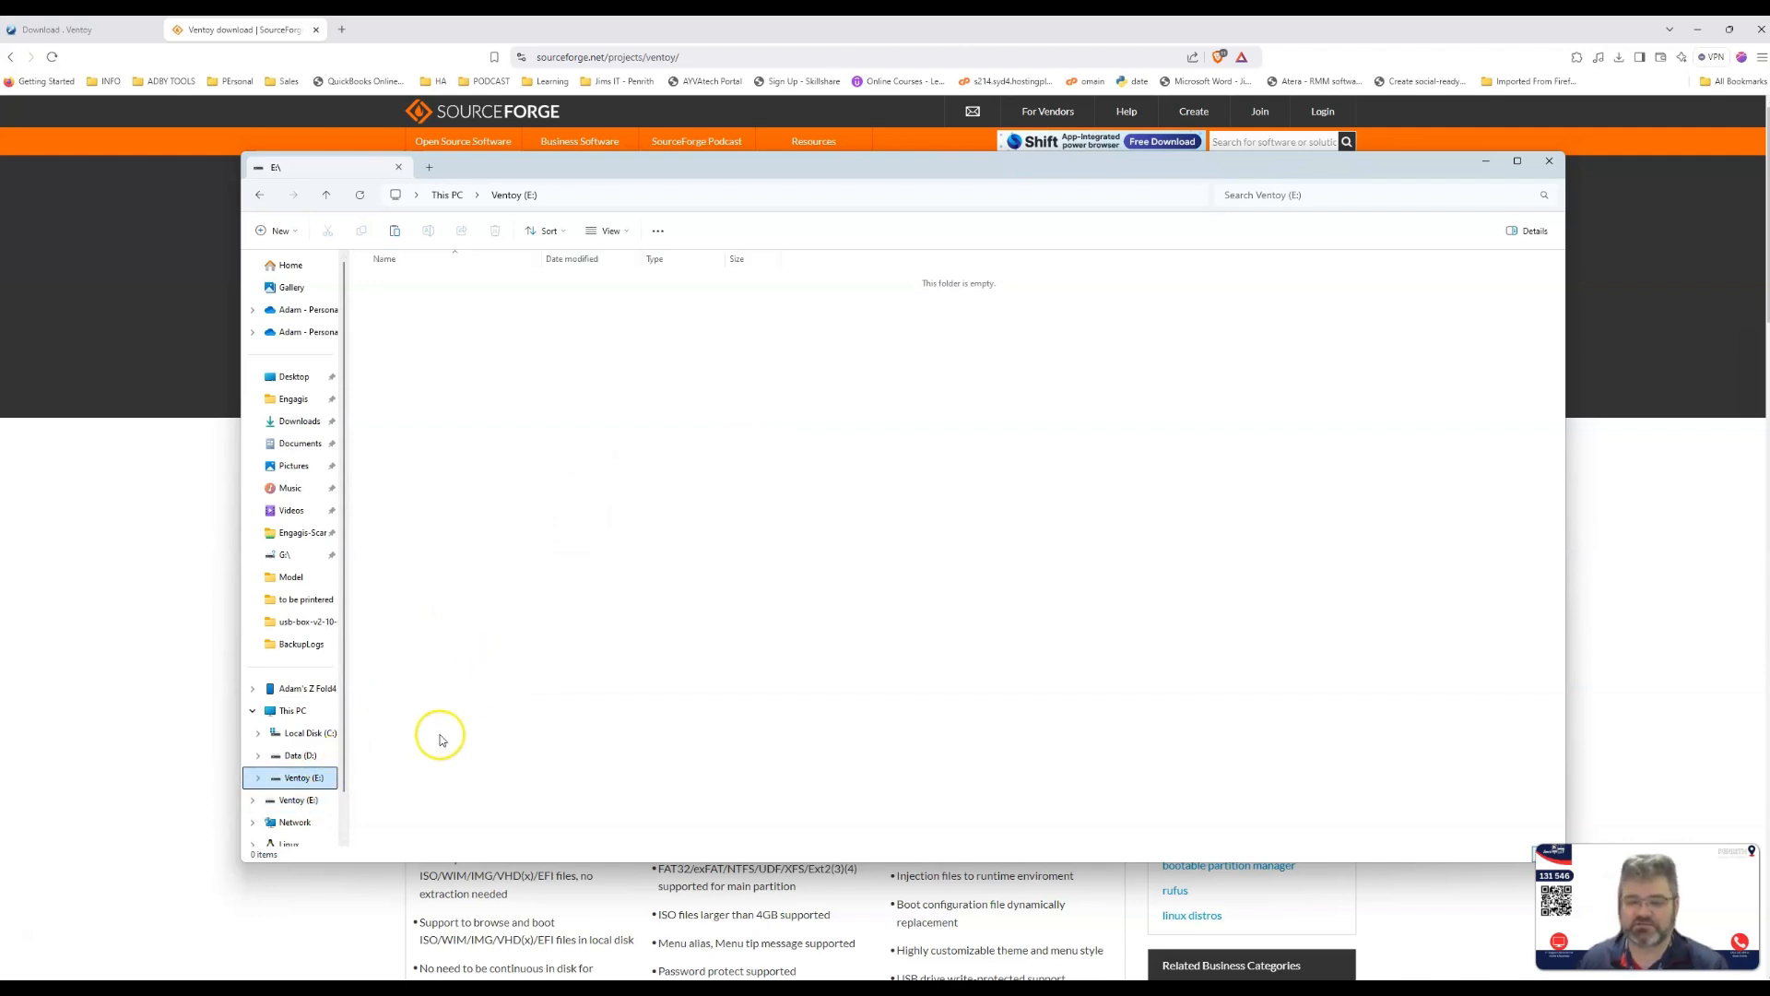
- Examine the Ventoy and VTOYEFI partitions of the USB drive in Disk Management, and return to File Explorer
right_click(22, 989)
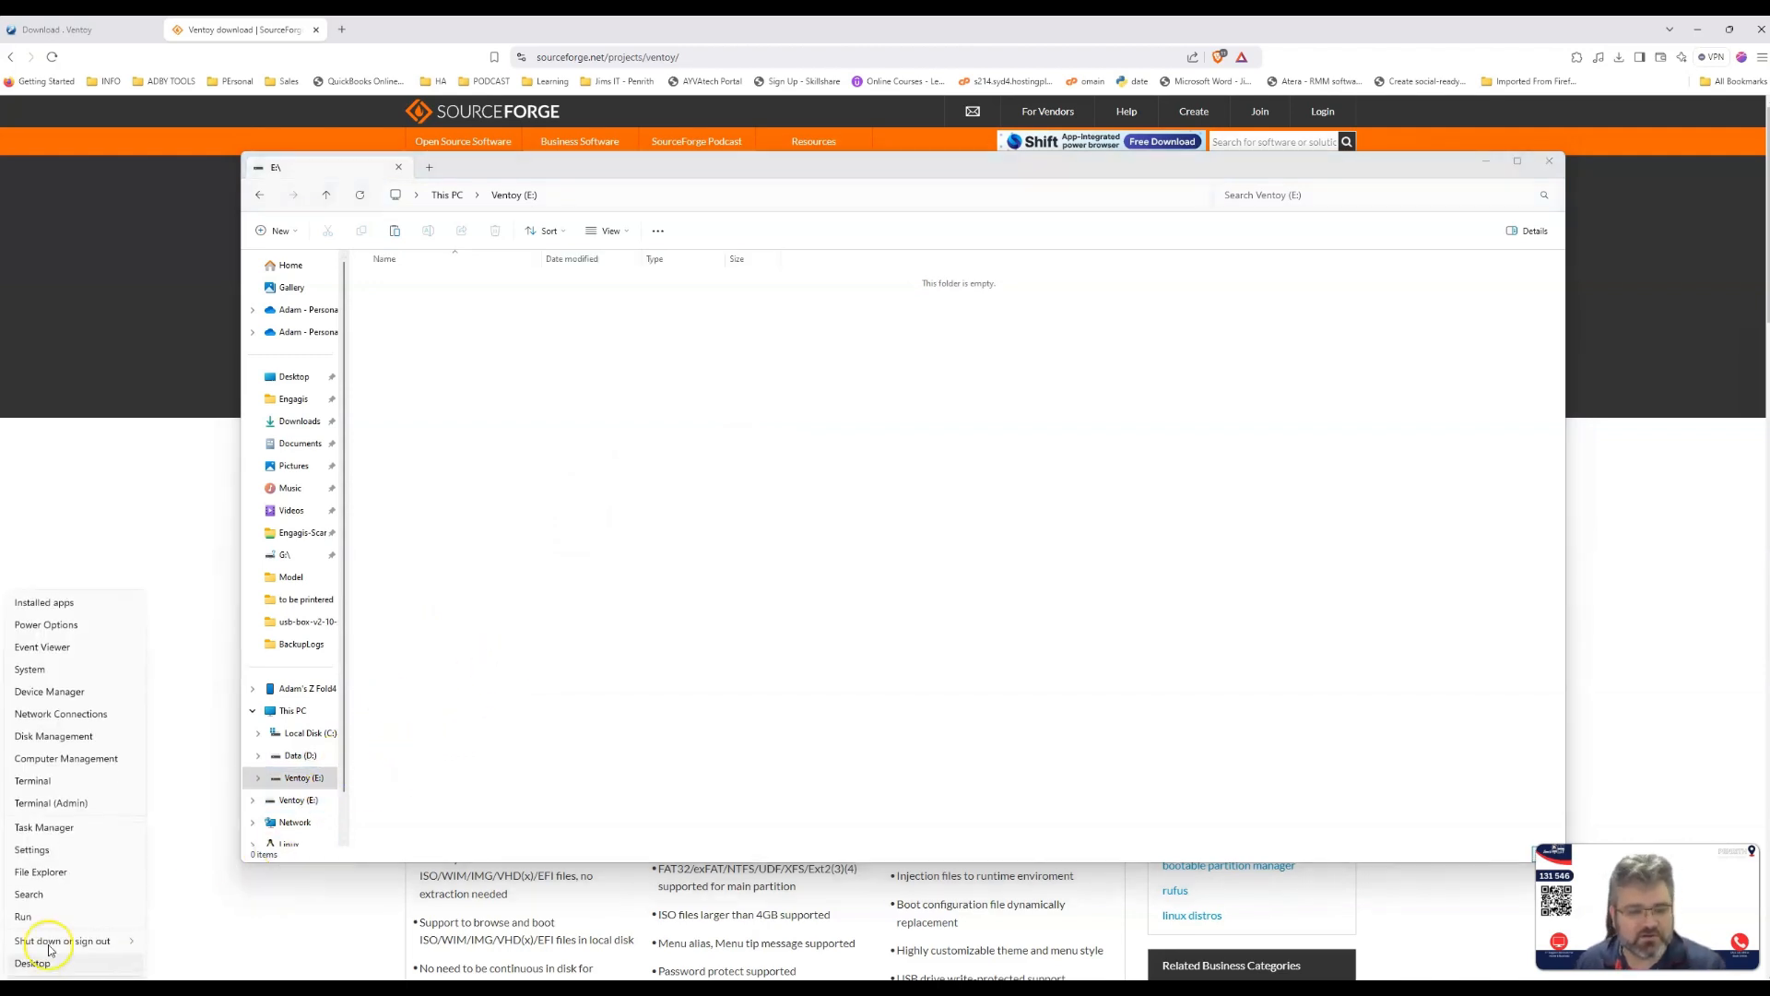
left_click(101, 741)
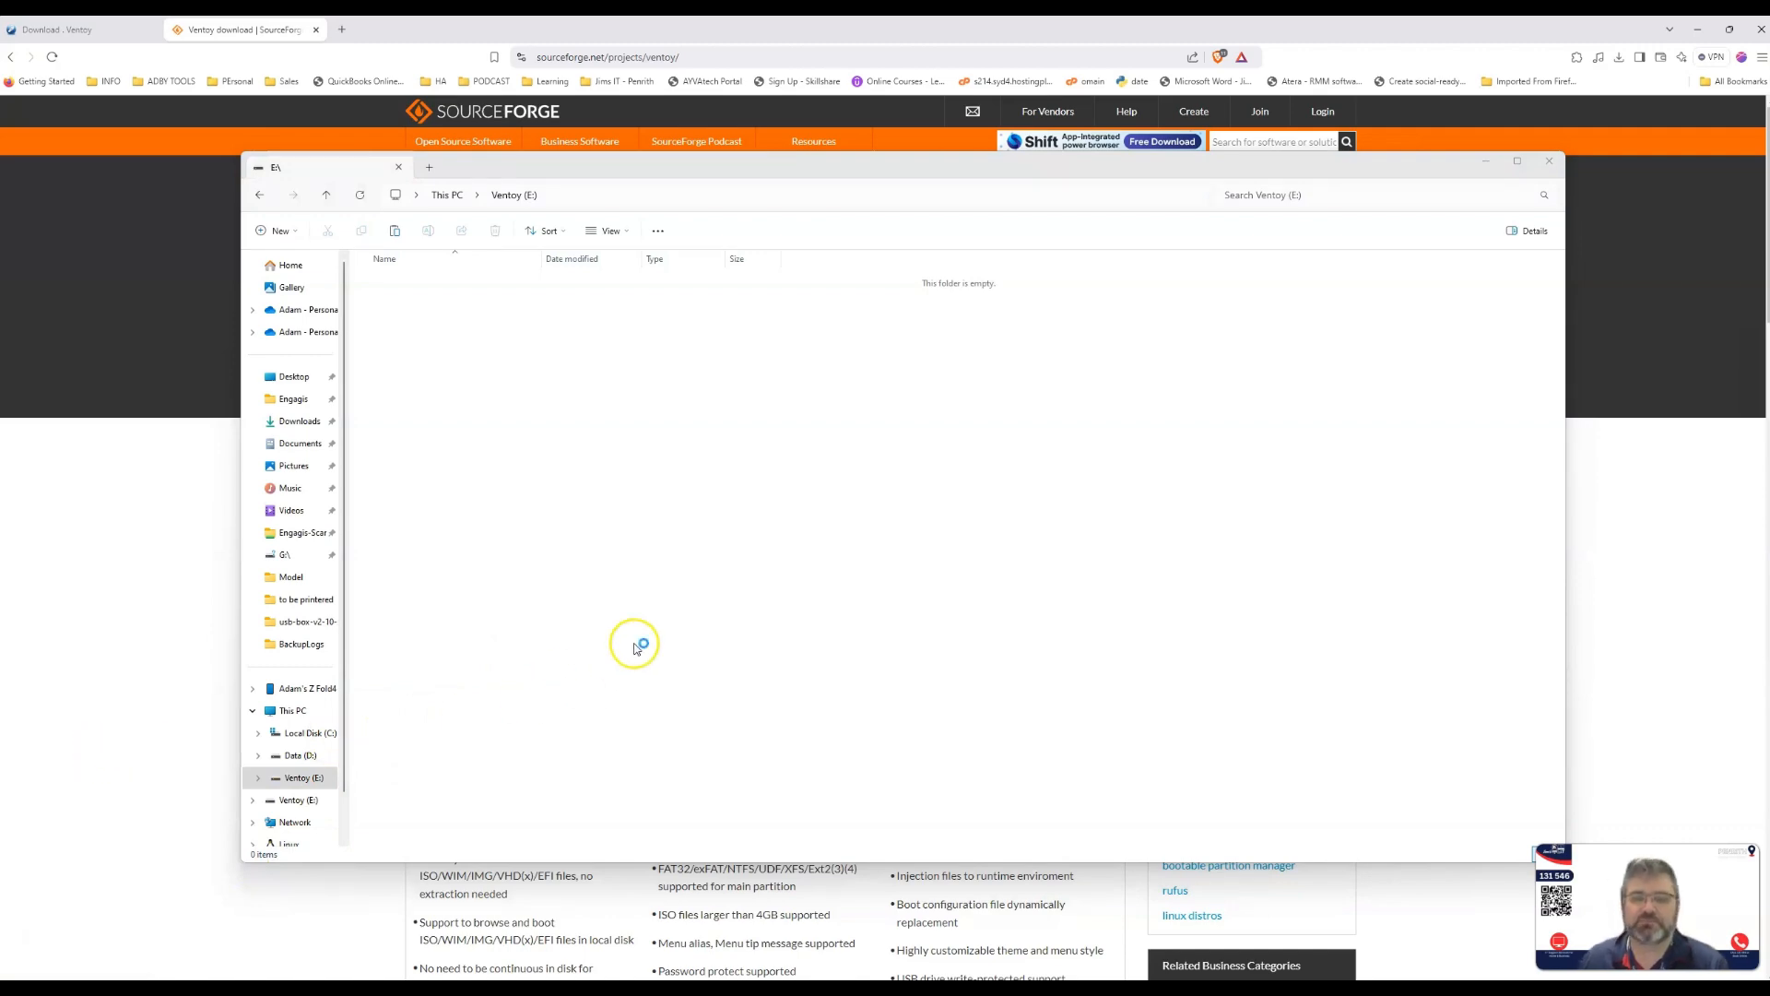
left_click(566, 94)
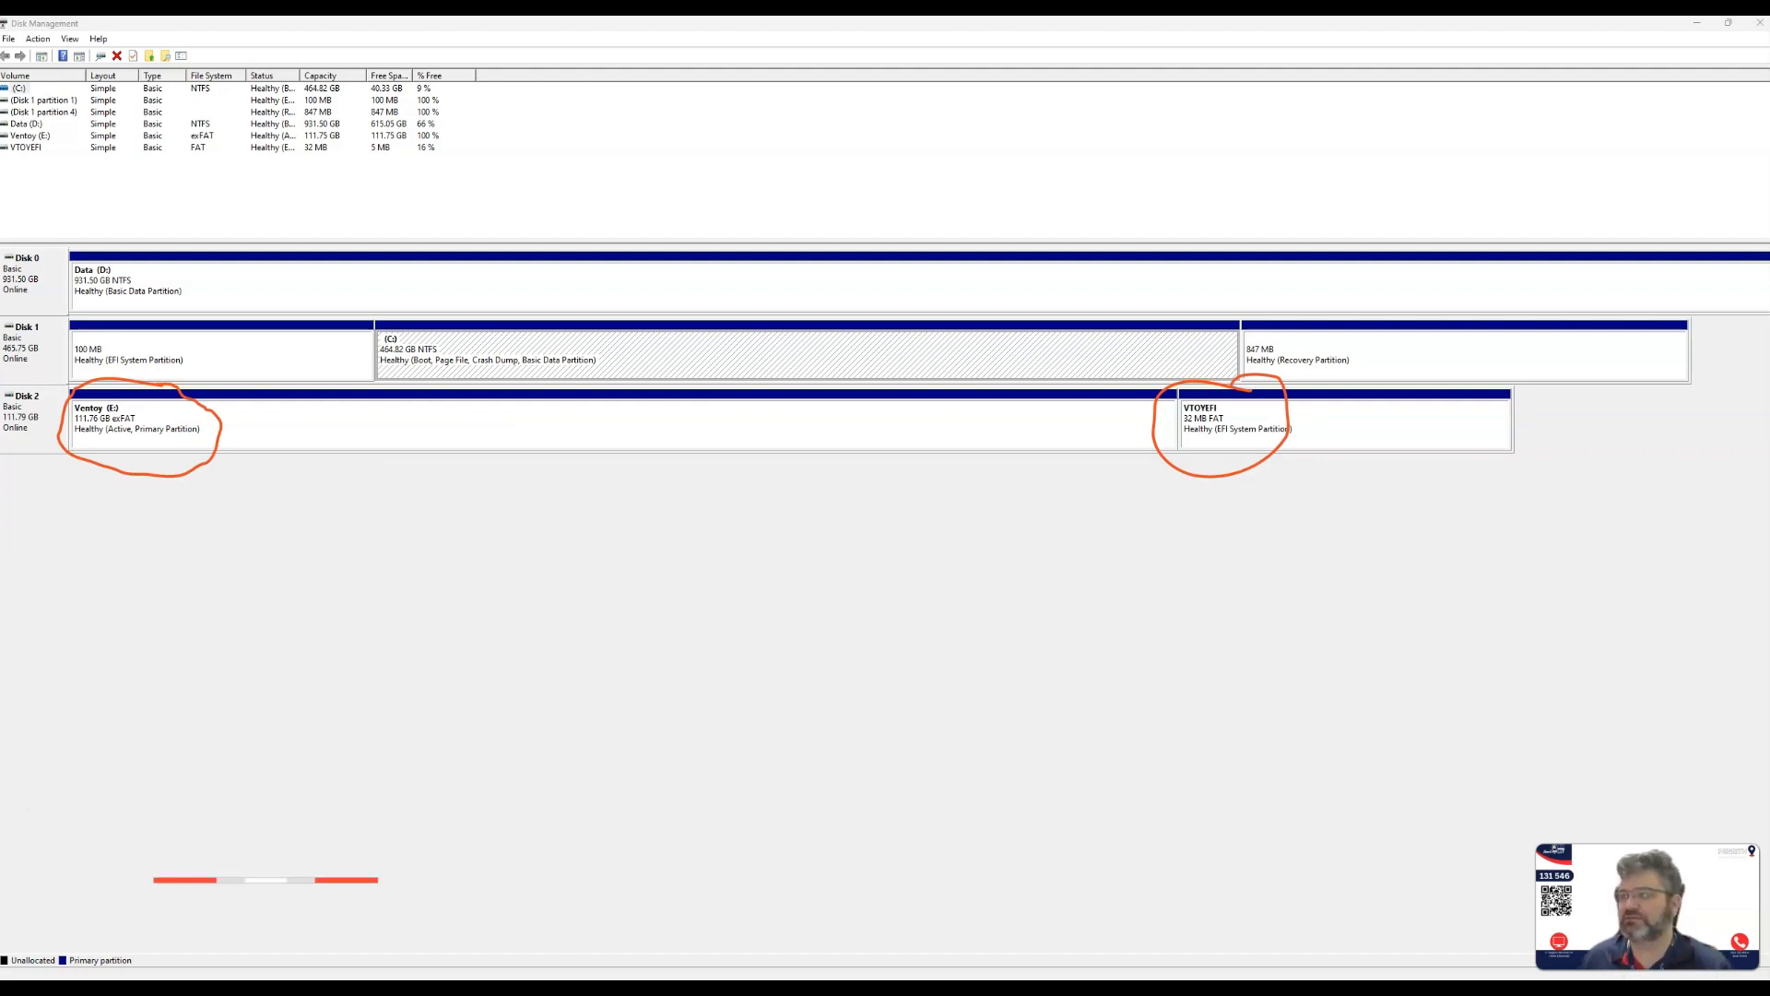
key("Escape")
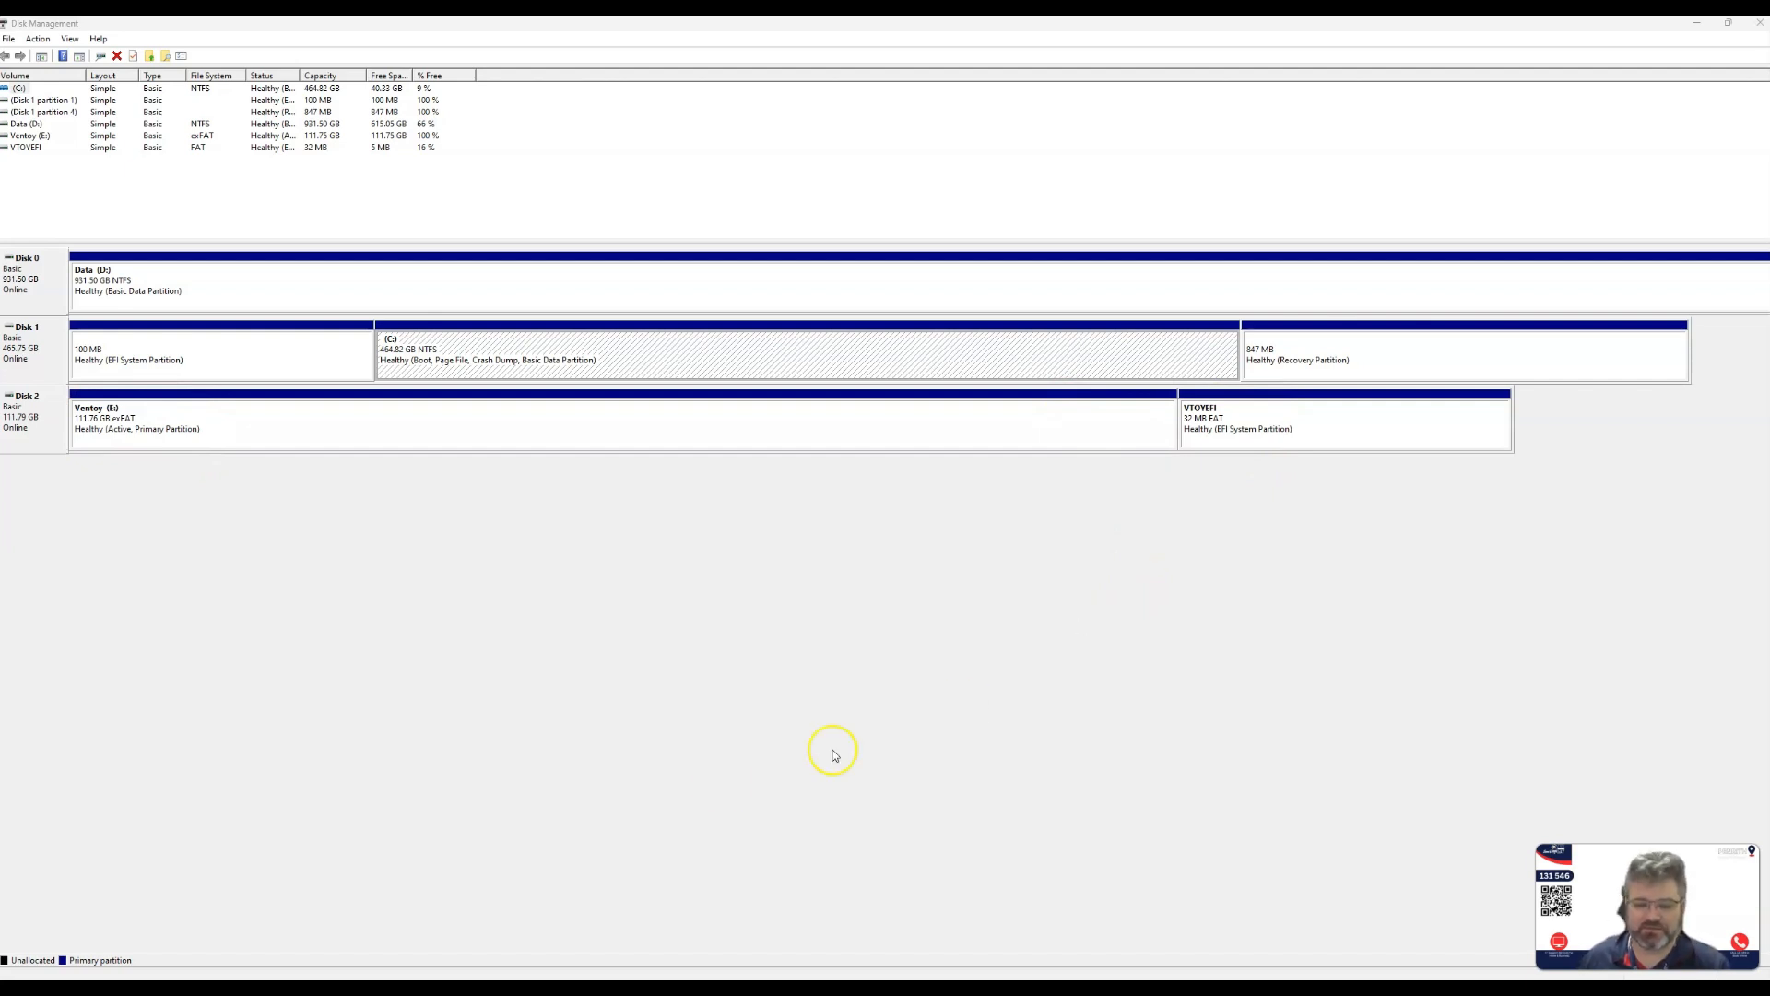
left_click(1700, 28)
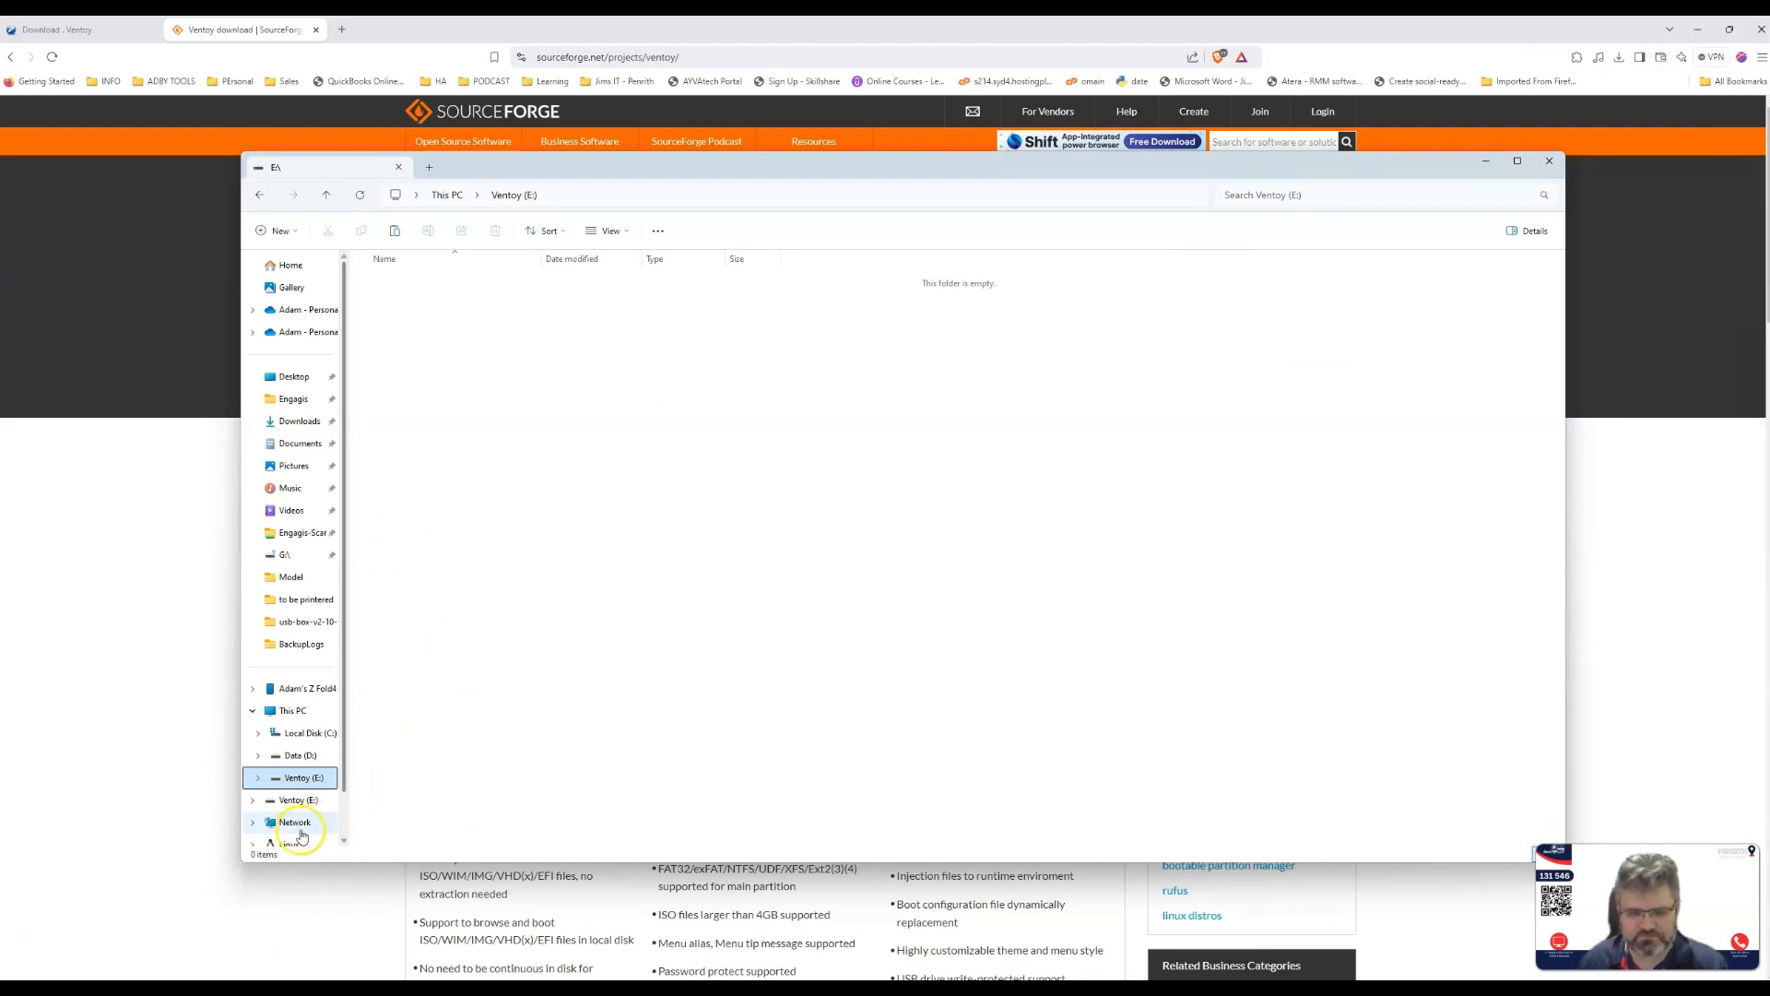
- Open the ISO folder in the software storage share on the AYVAtech-NAS network computer
left_click(297, 823)
left_click(423, 304)
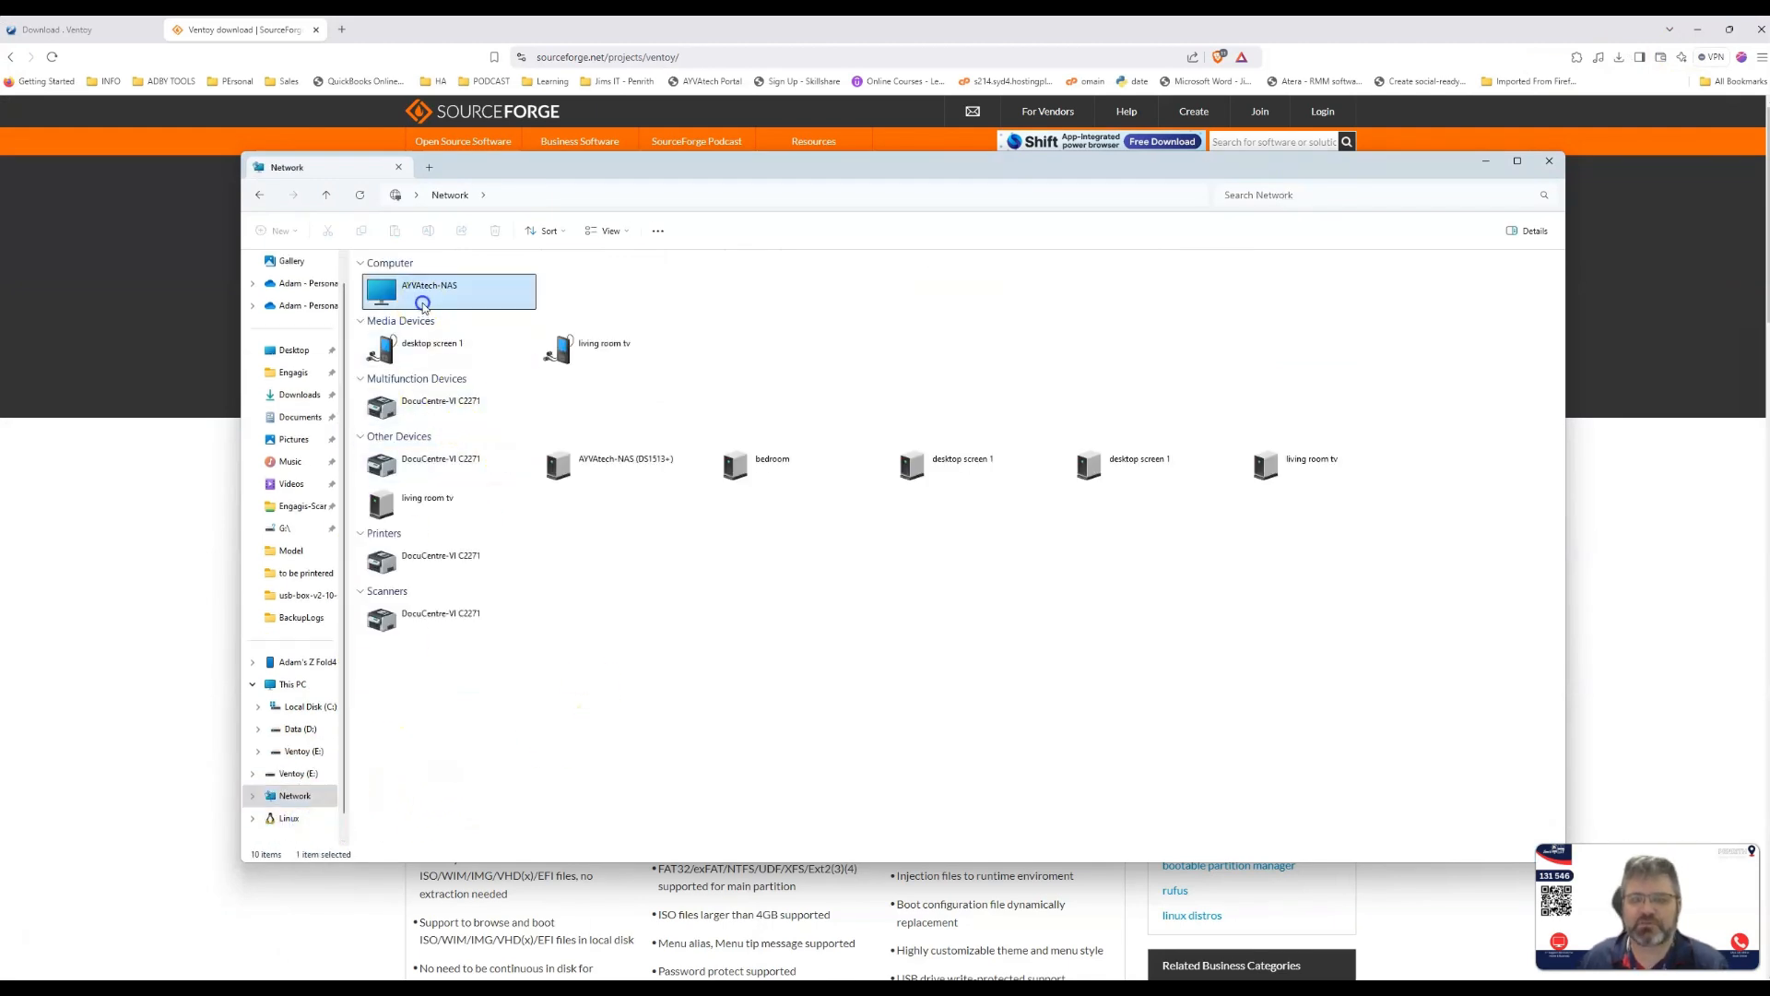
double_click(423, 304)
double_click(1291, 269)
left_click(514, 340)
double_click(515, 339)
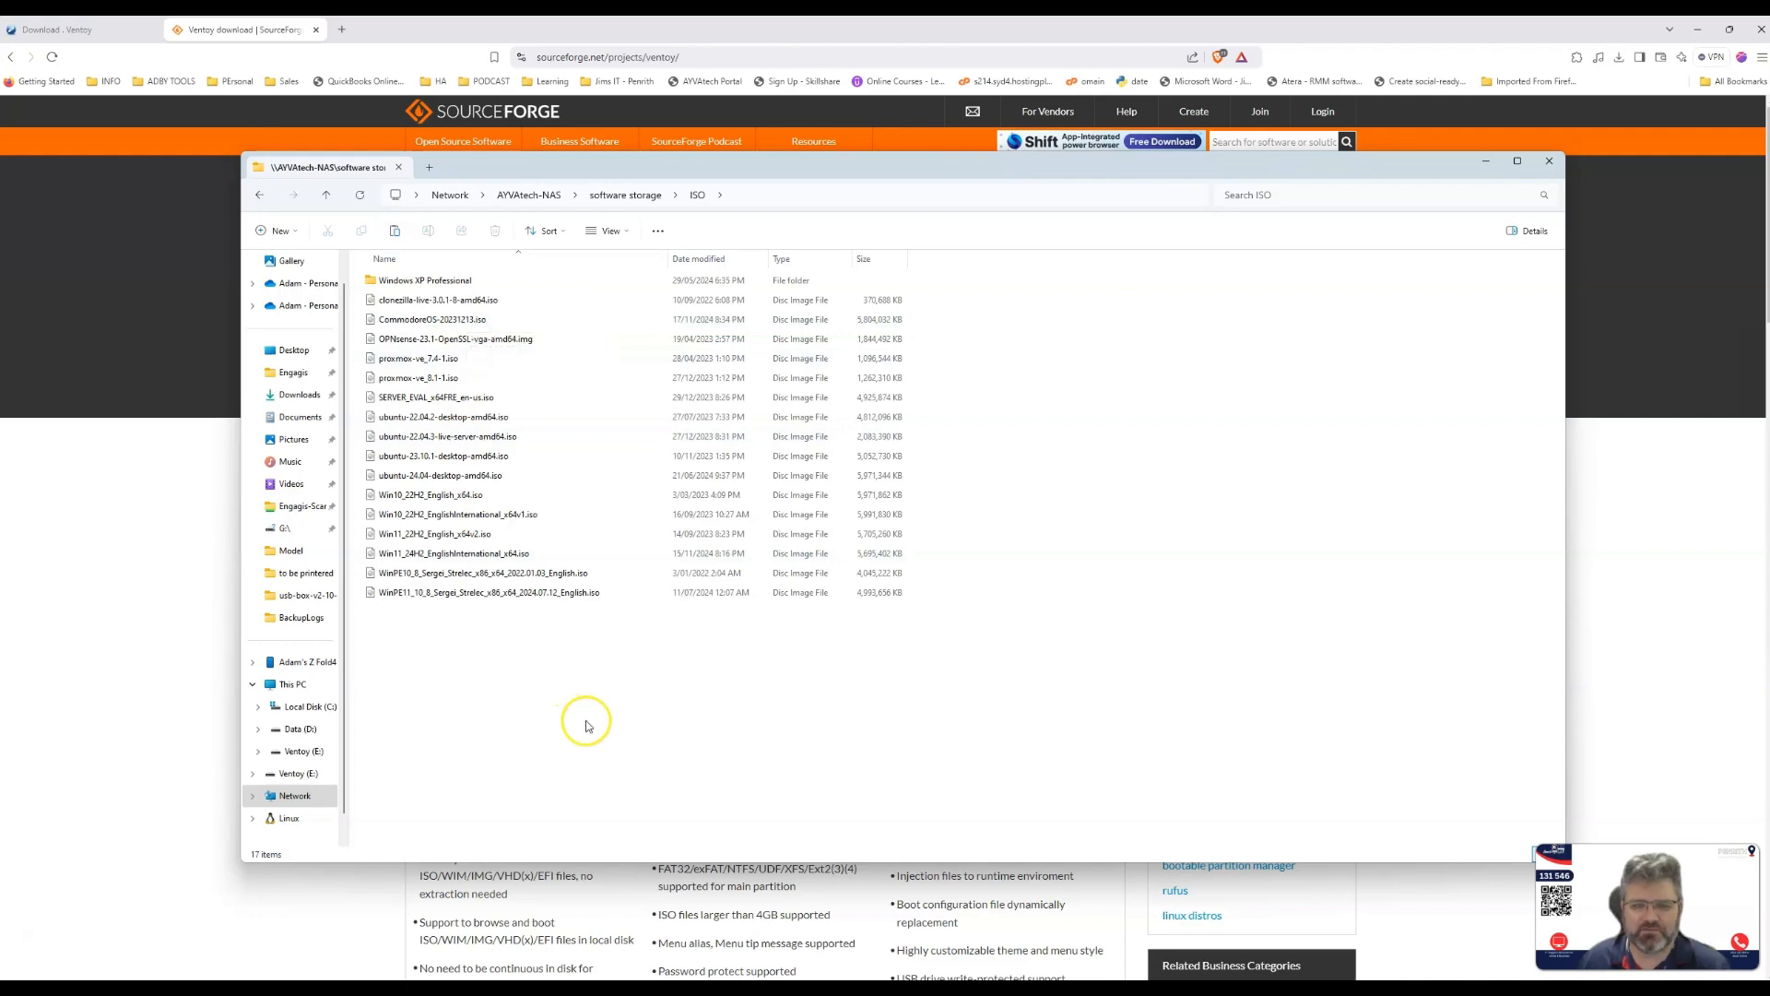
- Copy the ubuntu-22.04.2 desktop, ubuntu-22.04.3 live-server, Win10_22H2_EnglishInternational, Win11_22H2_English and WinPE11_10_8 2024.07.12 ISOs to the Ventoy (E:) drive
left_click(550, 434)
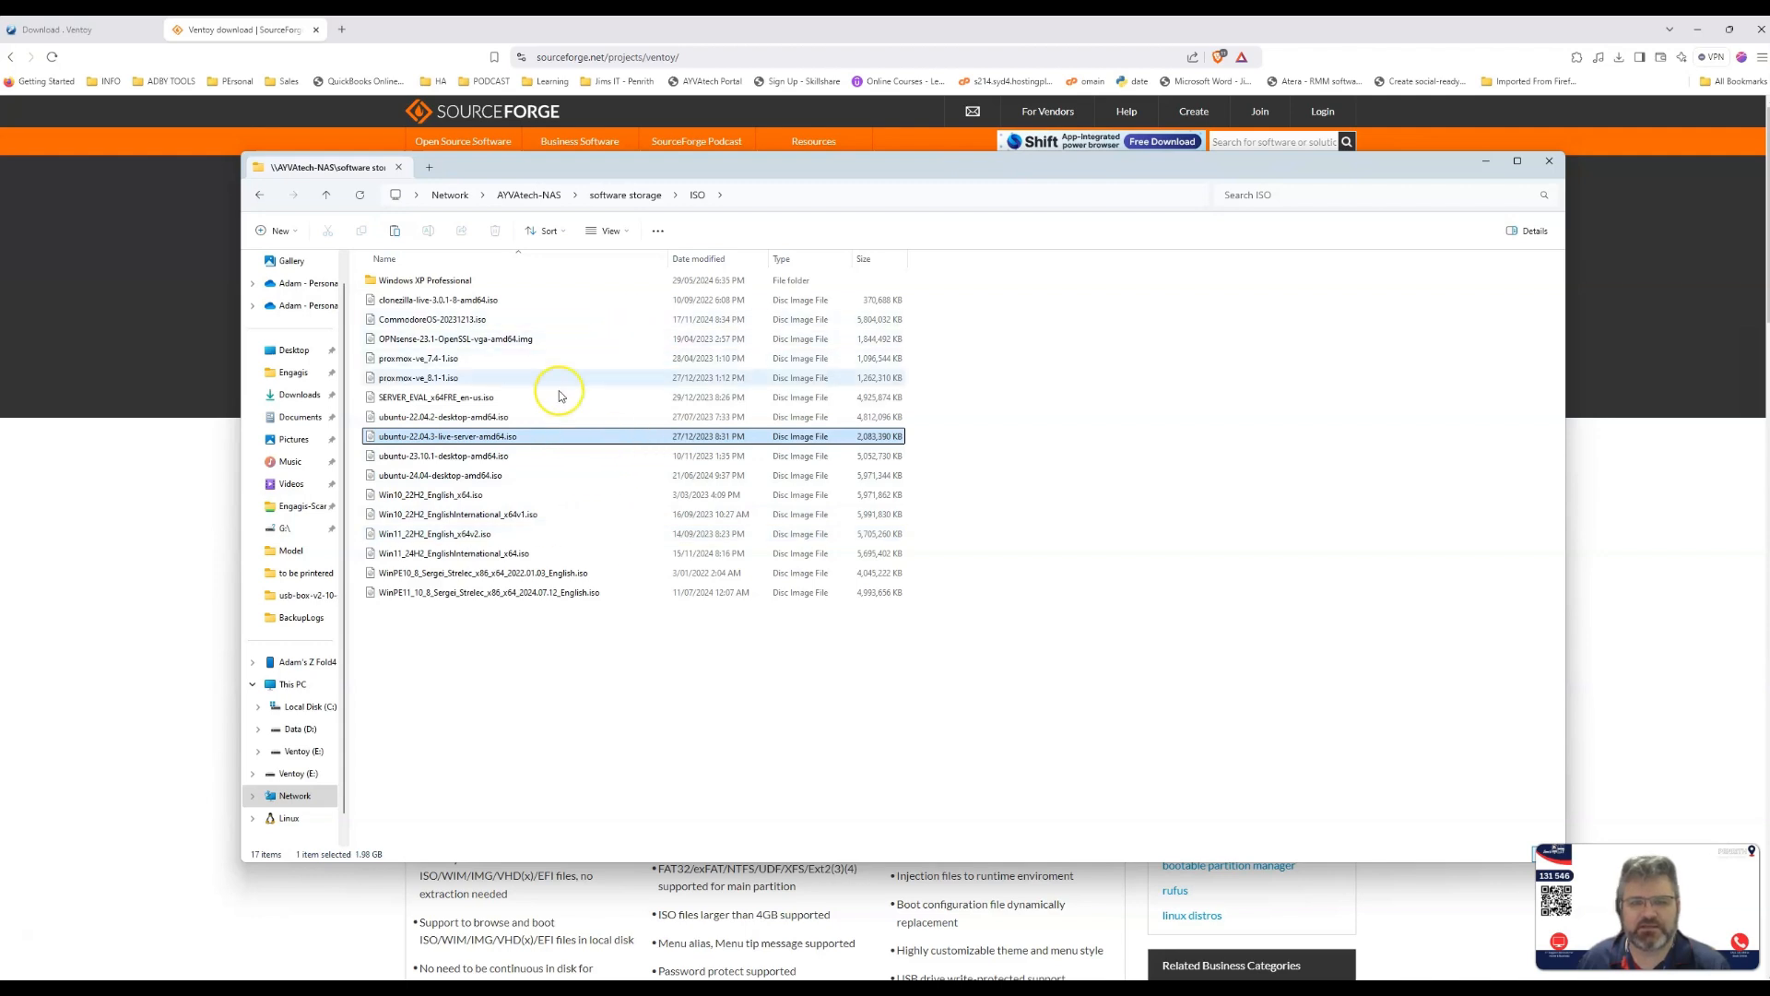
left_click(544, 417, "ctrl")
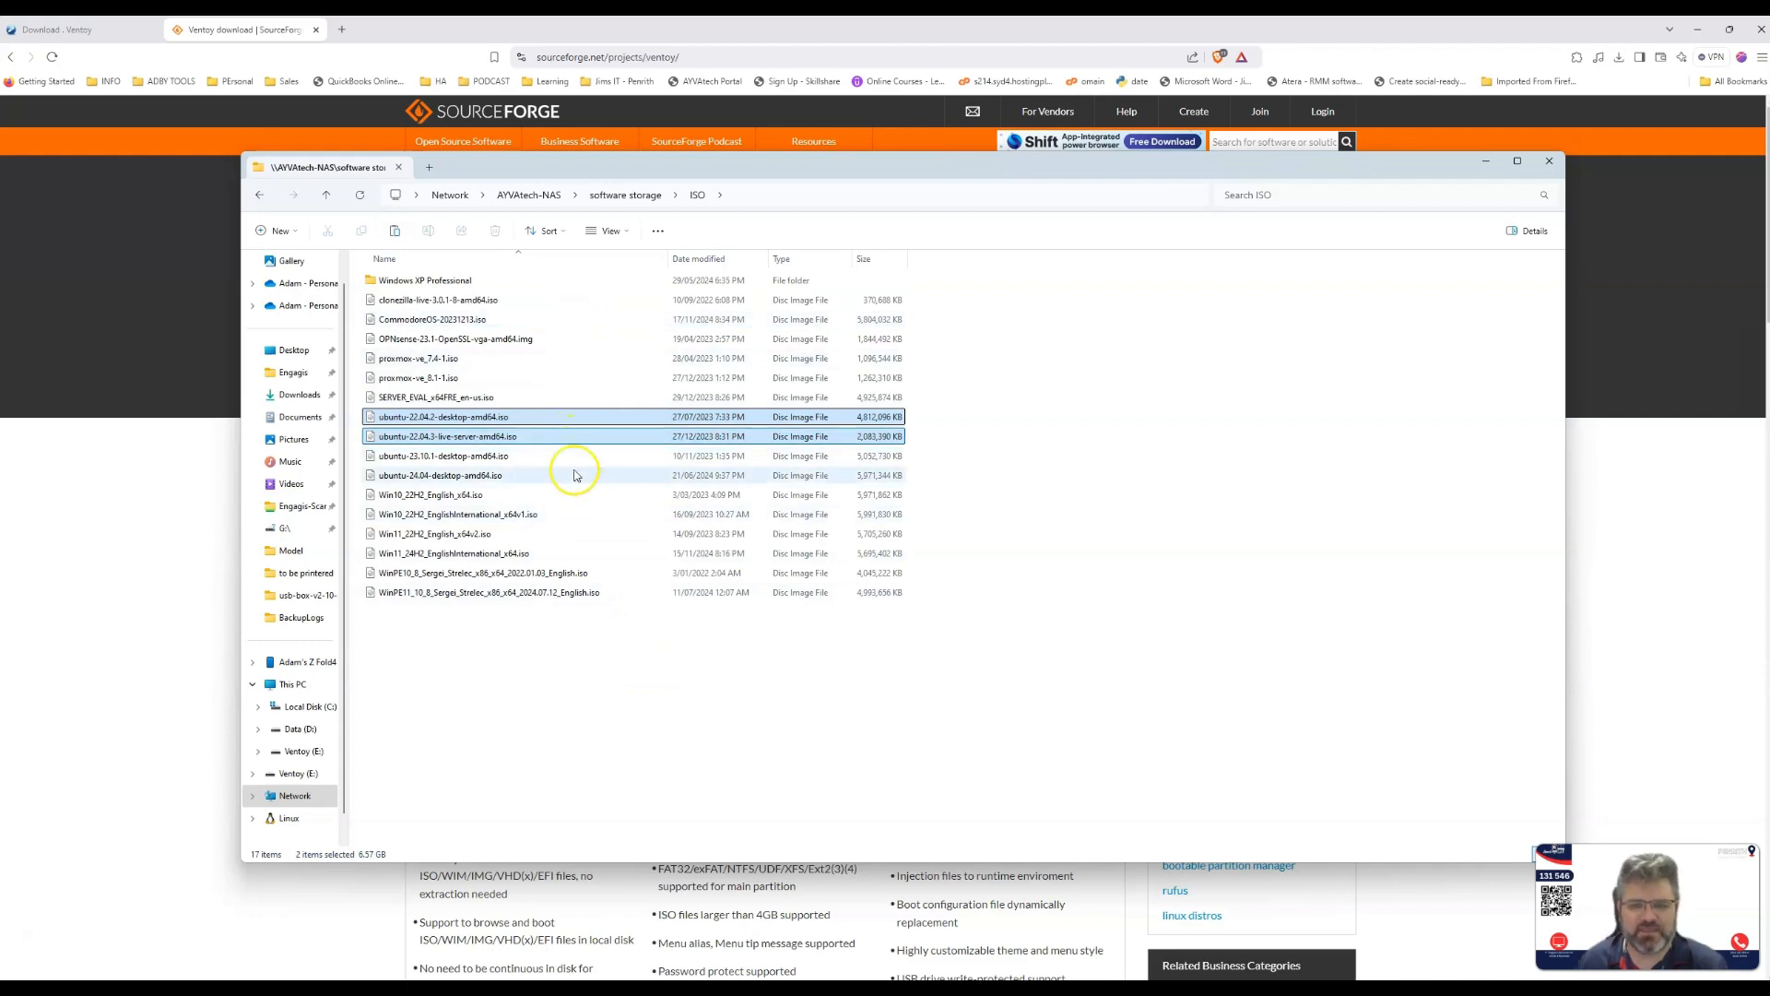
left_click(533, 520, "ctrl")
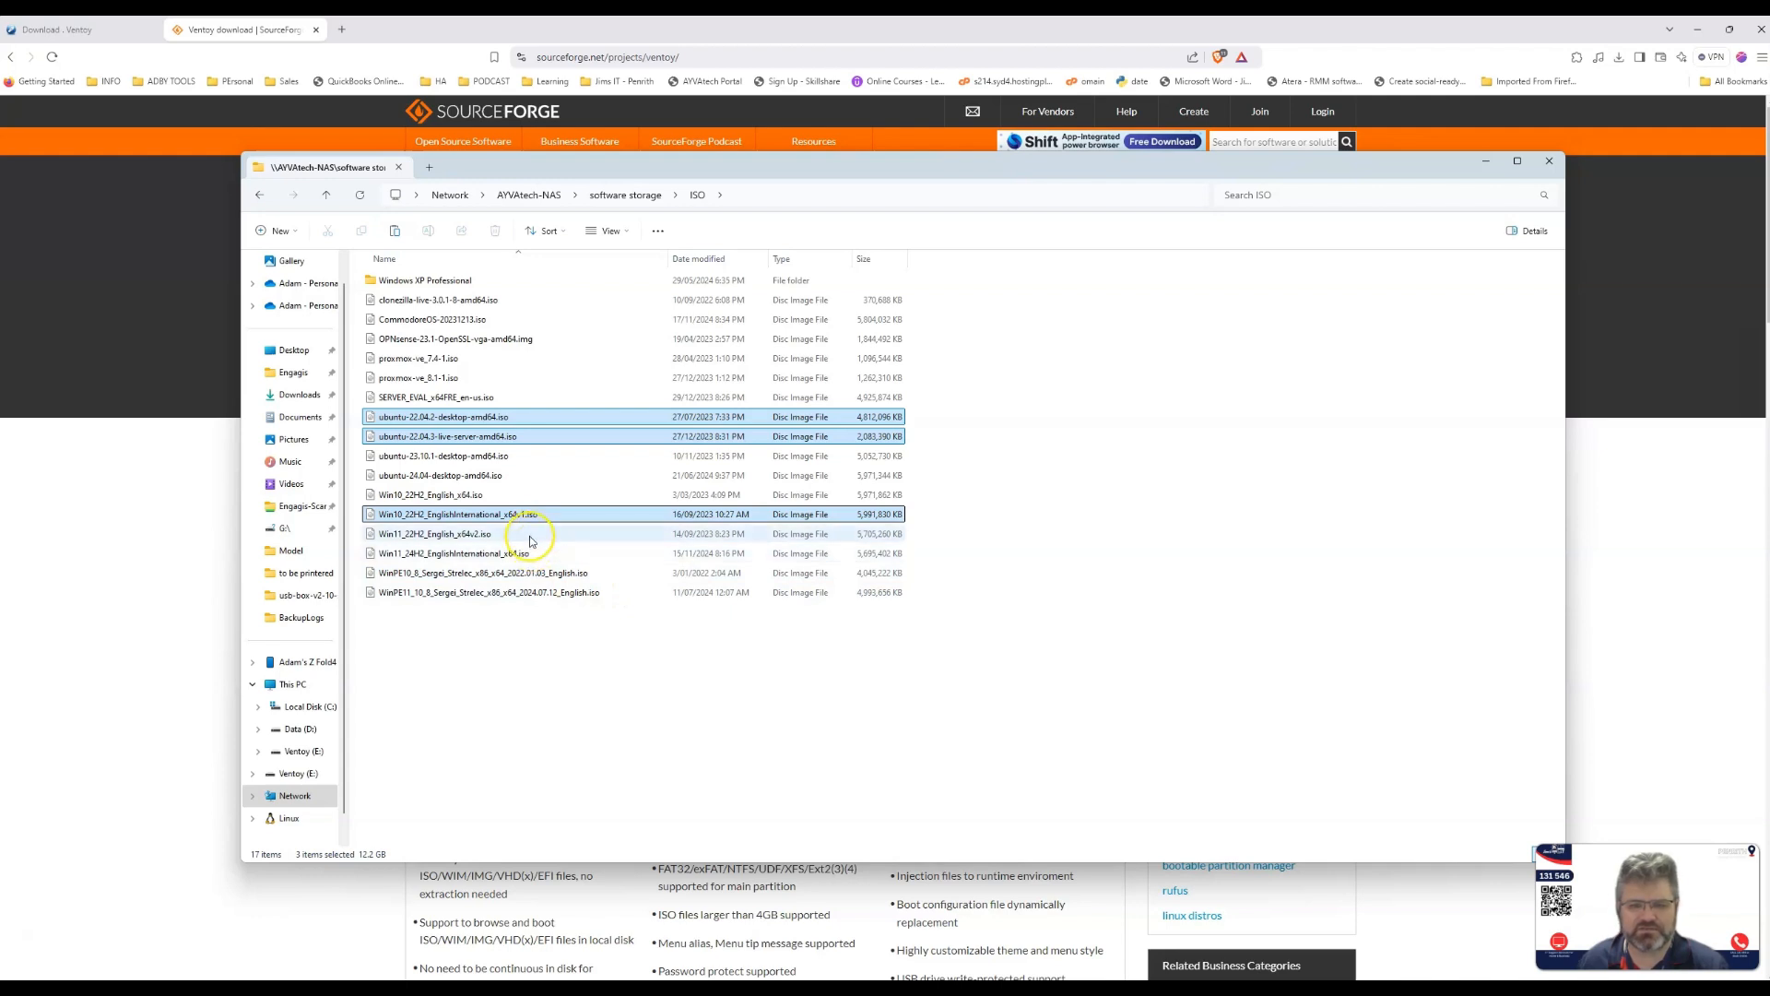
left_click(531, 536, "ctrl")
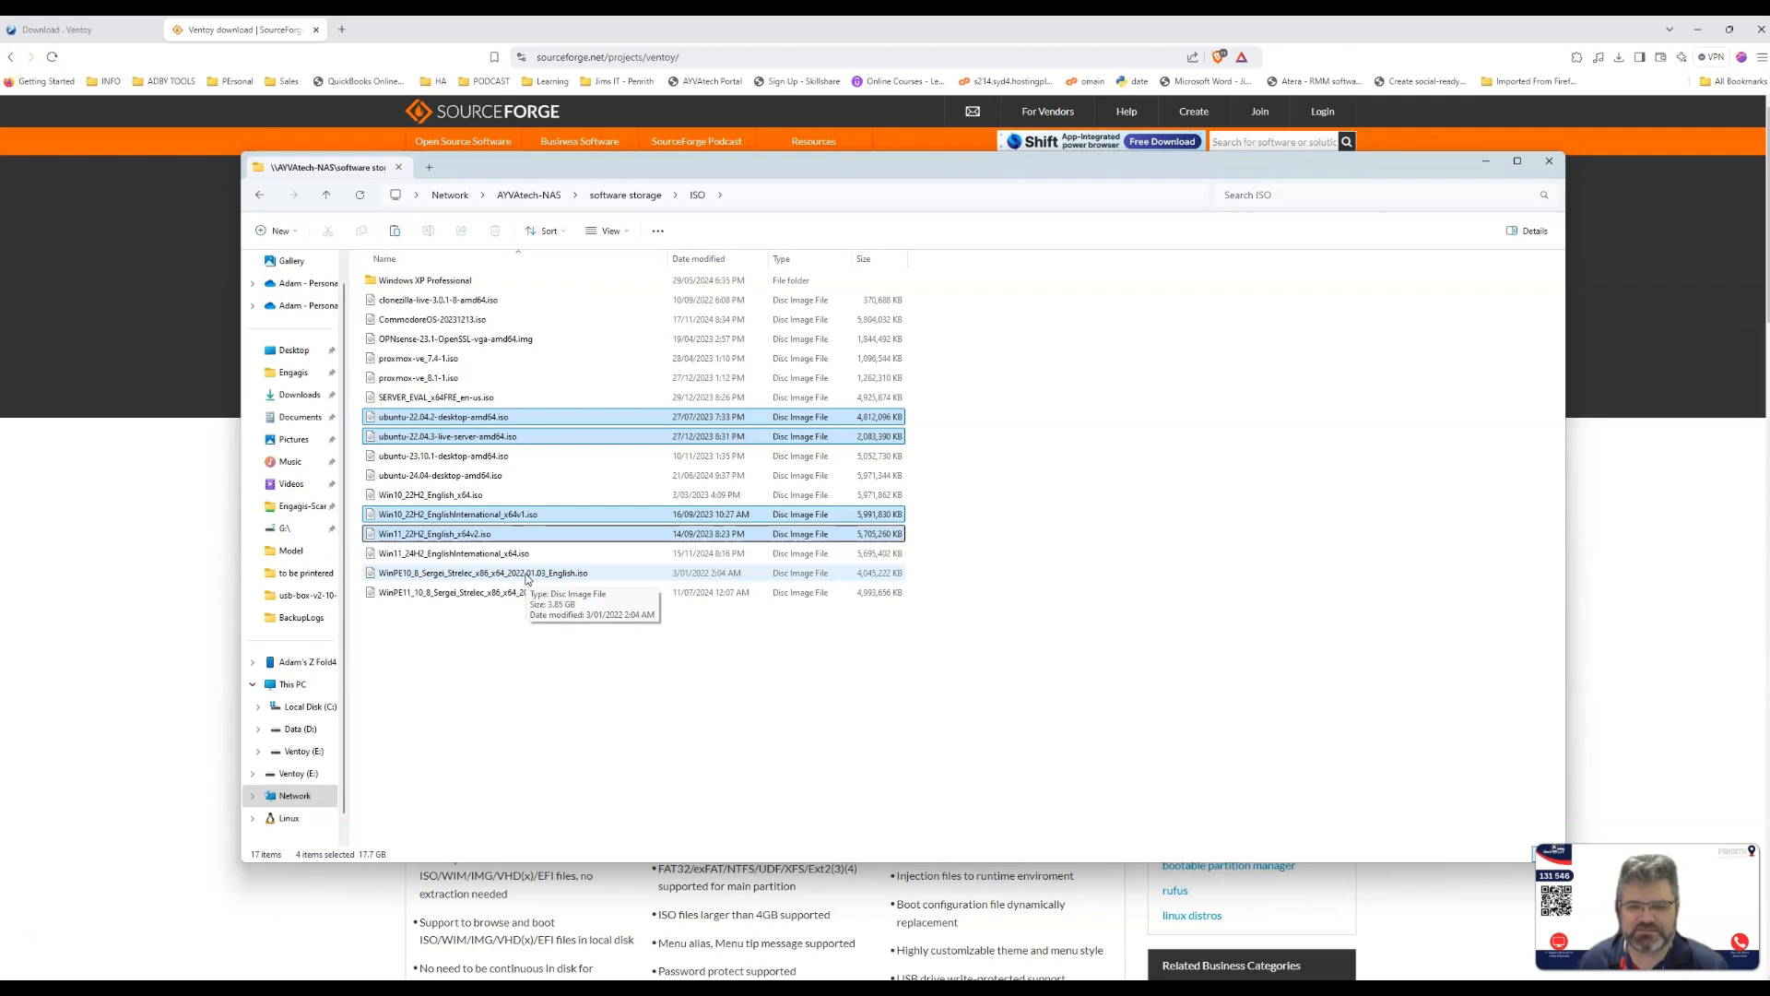
left_click(449, 595, "ctrl")
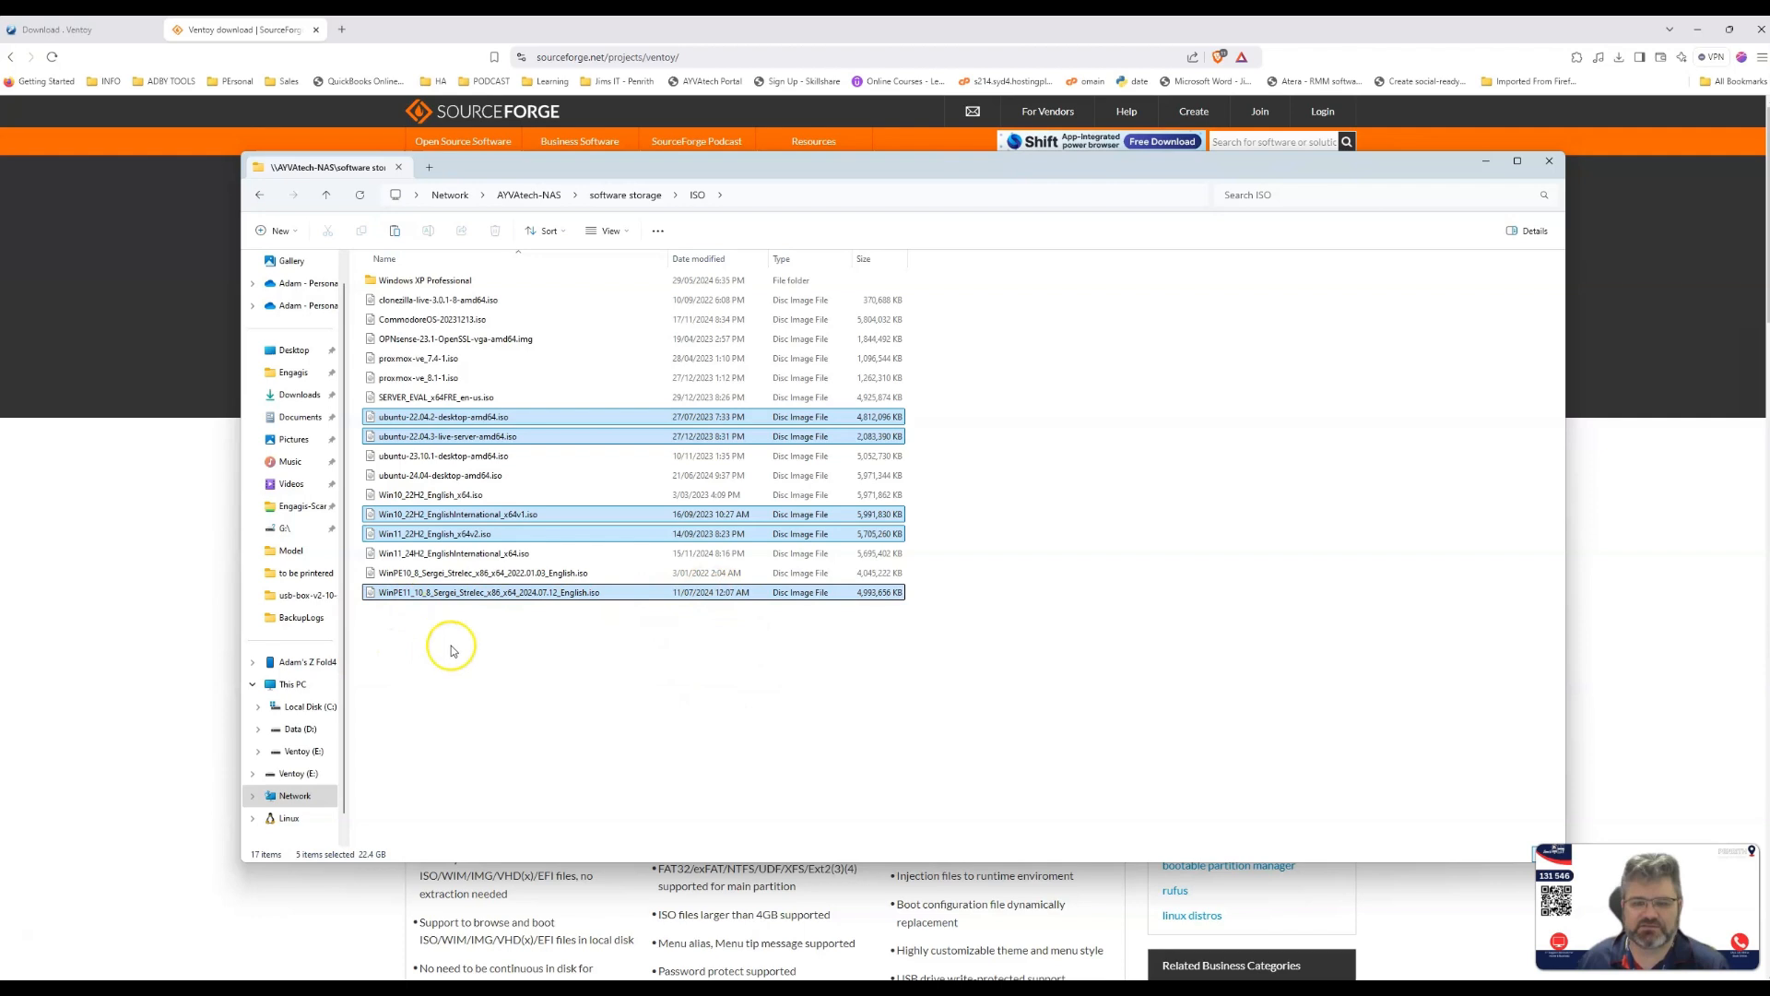
right_click(571, 542)
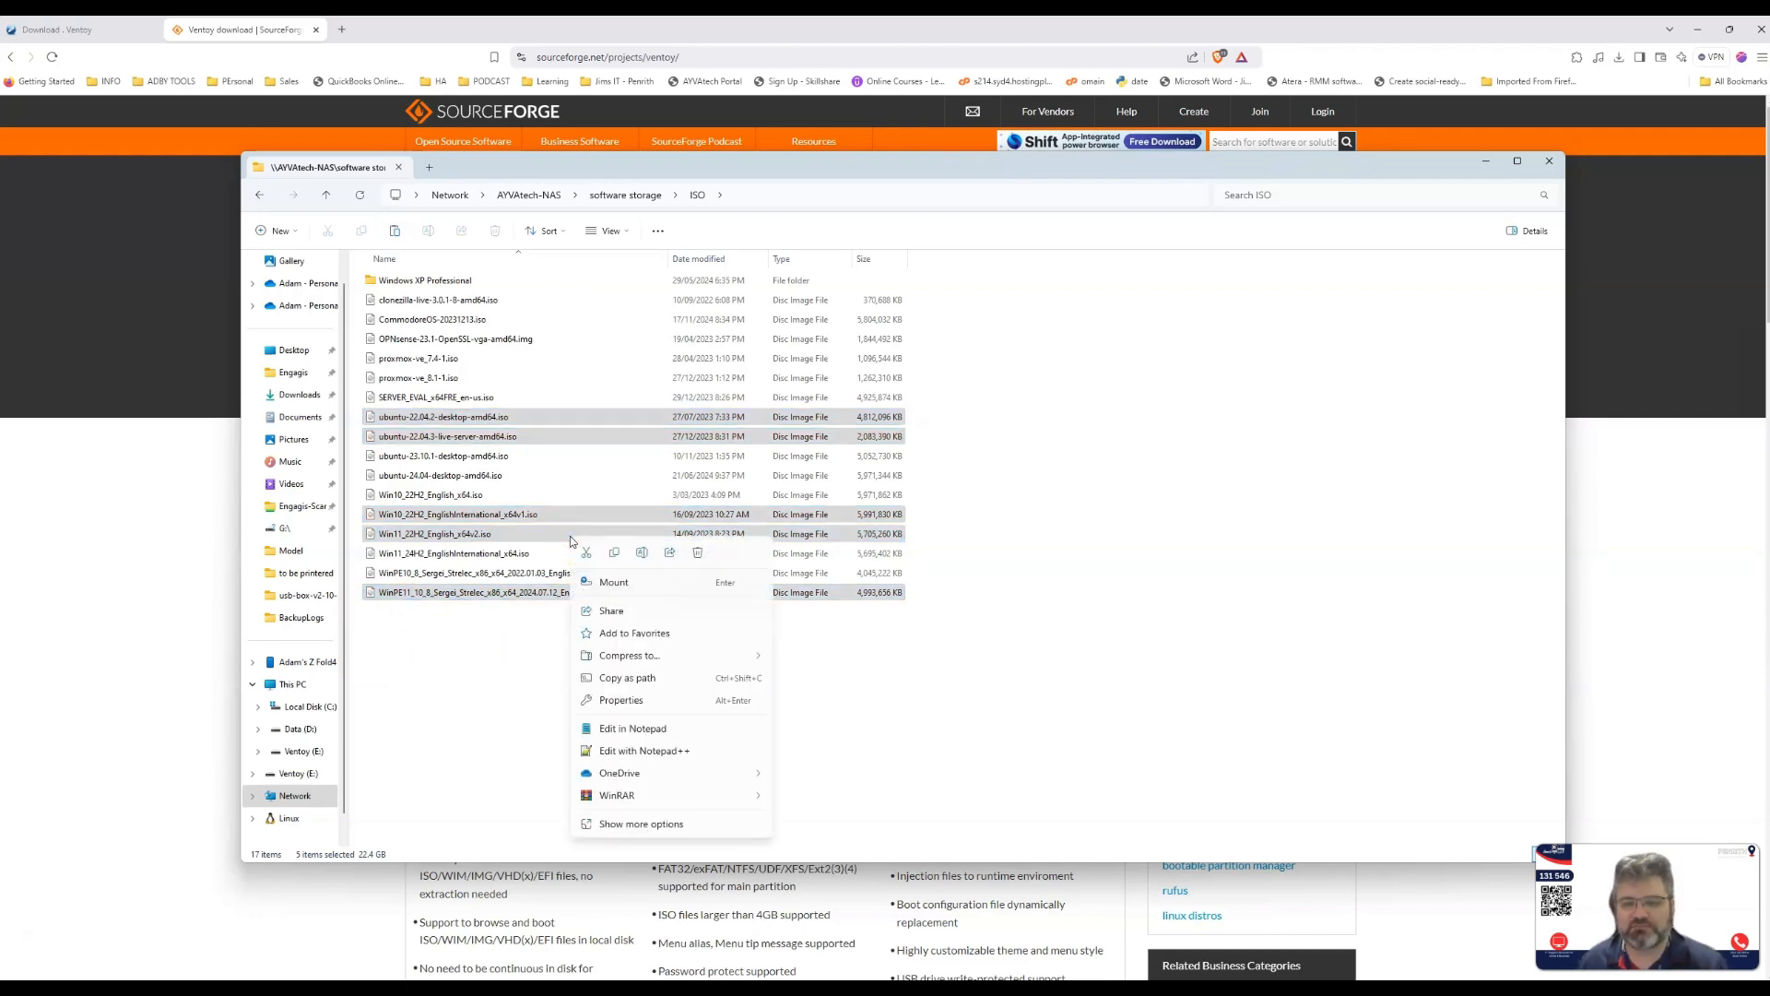
left_click(615, 554)
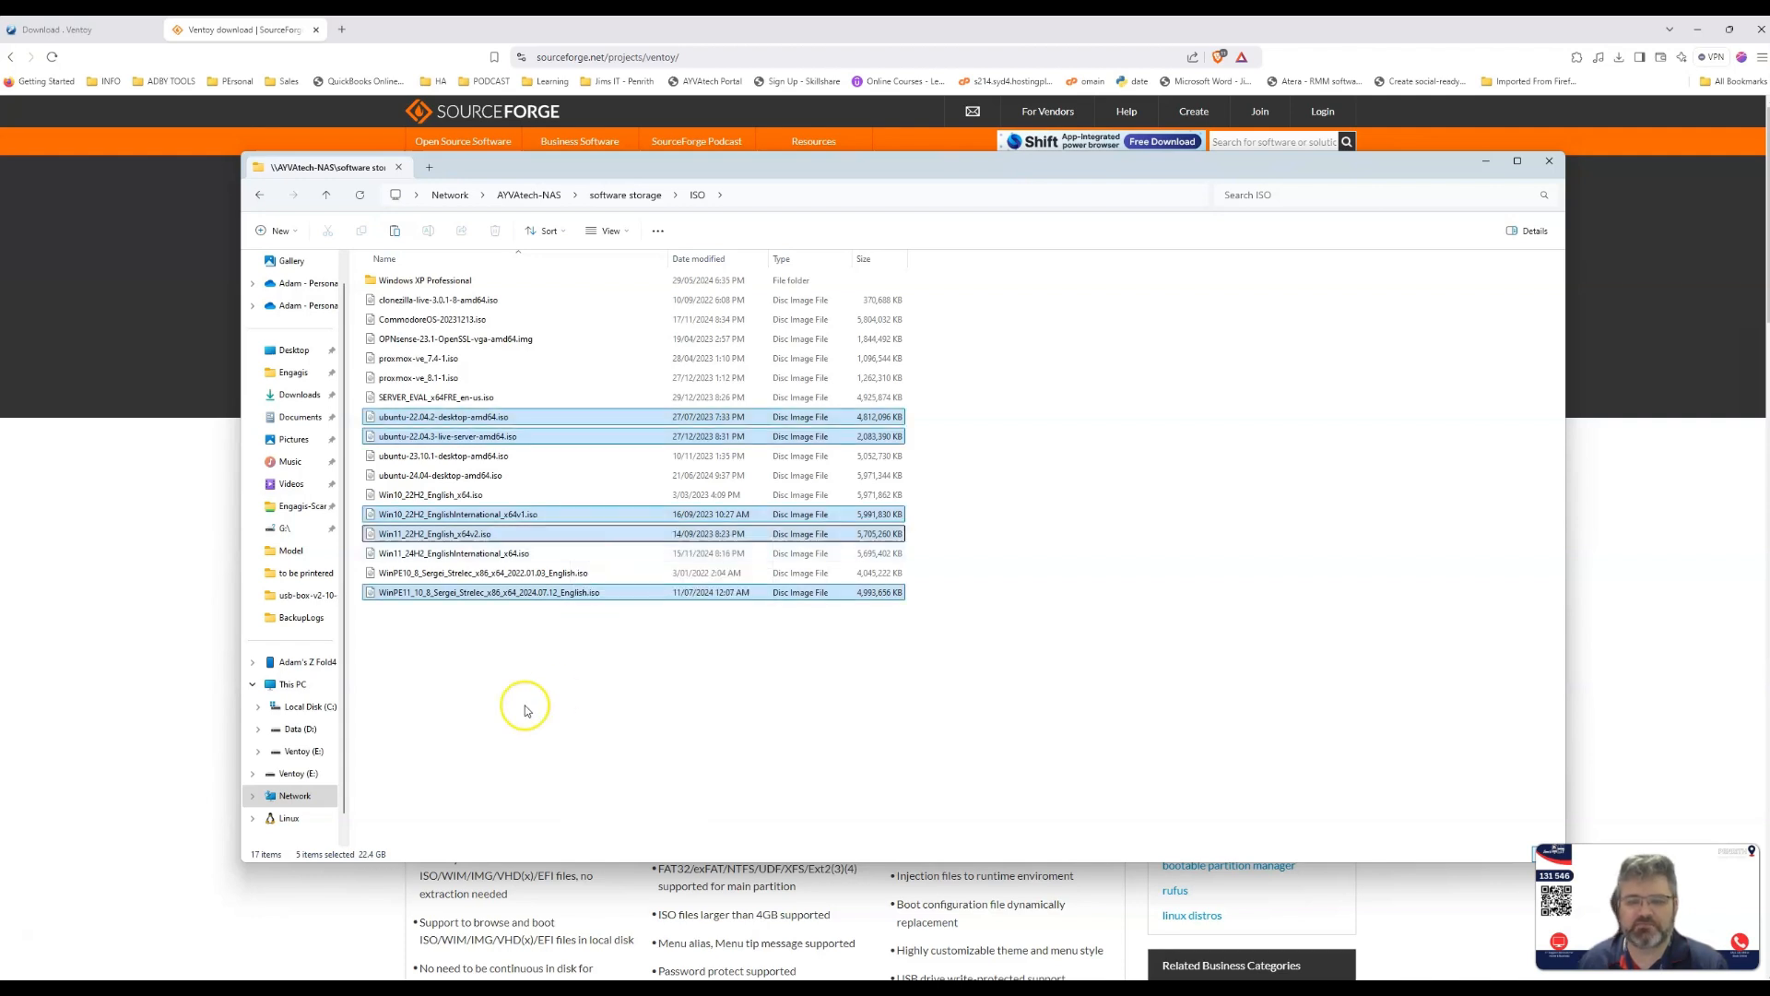
left_click(305, 754)
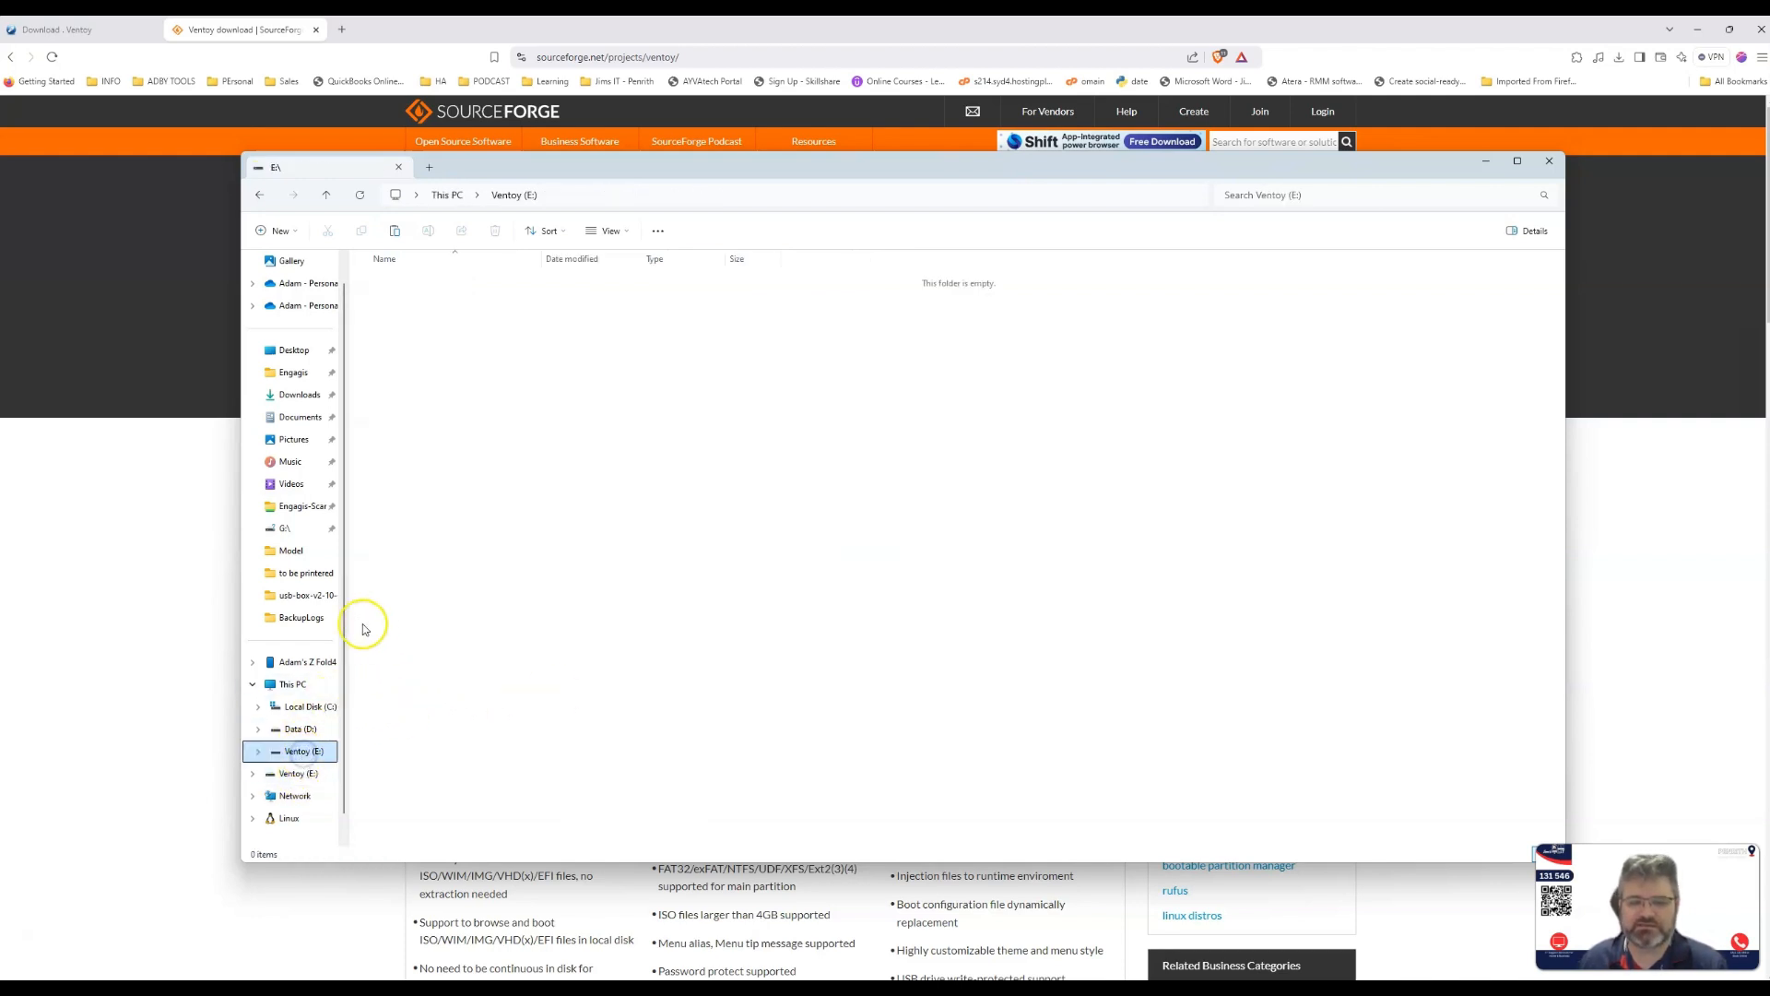
right_click(614, 442)
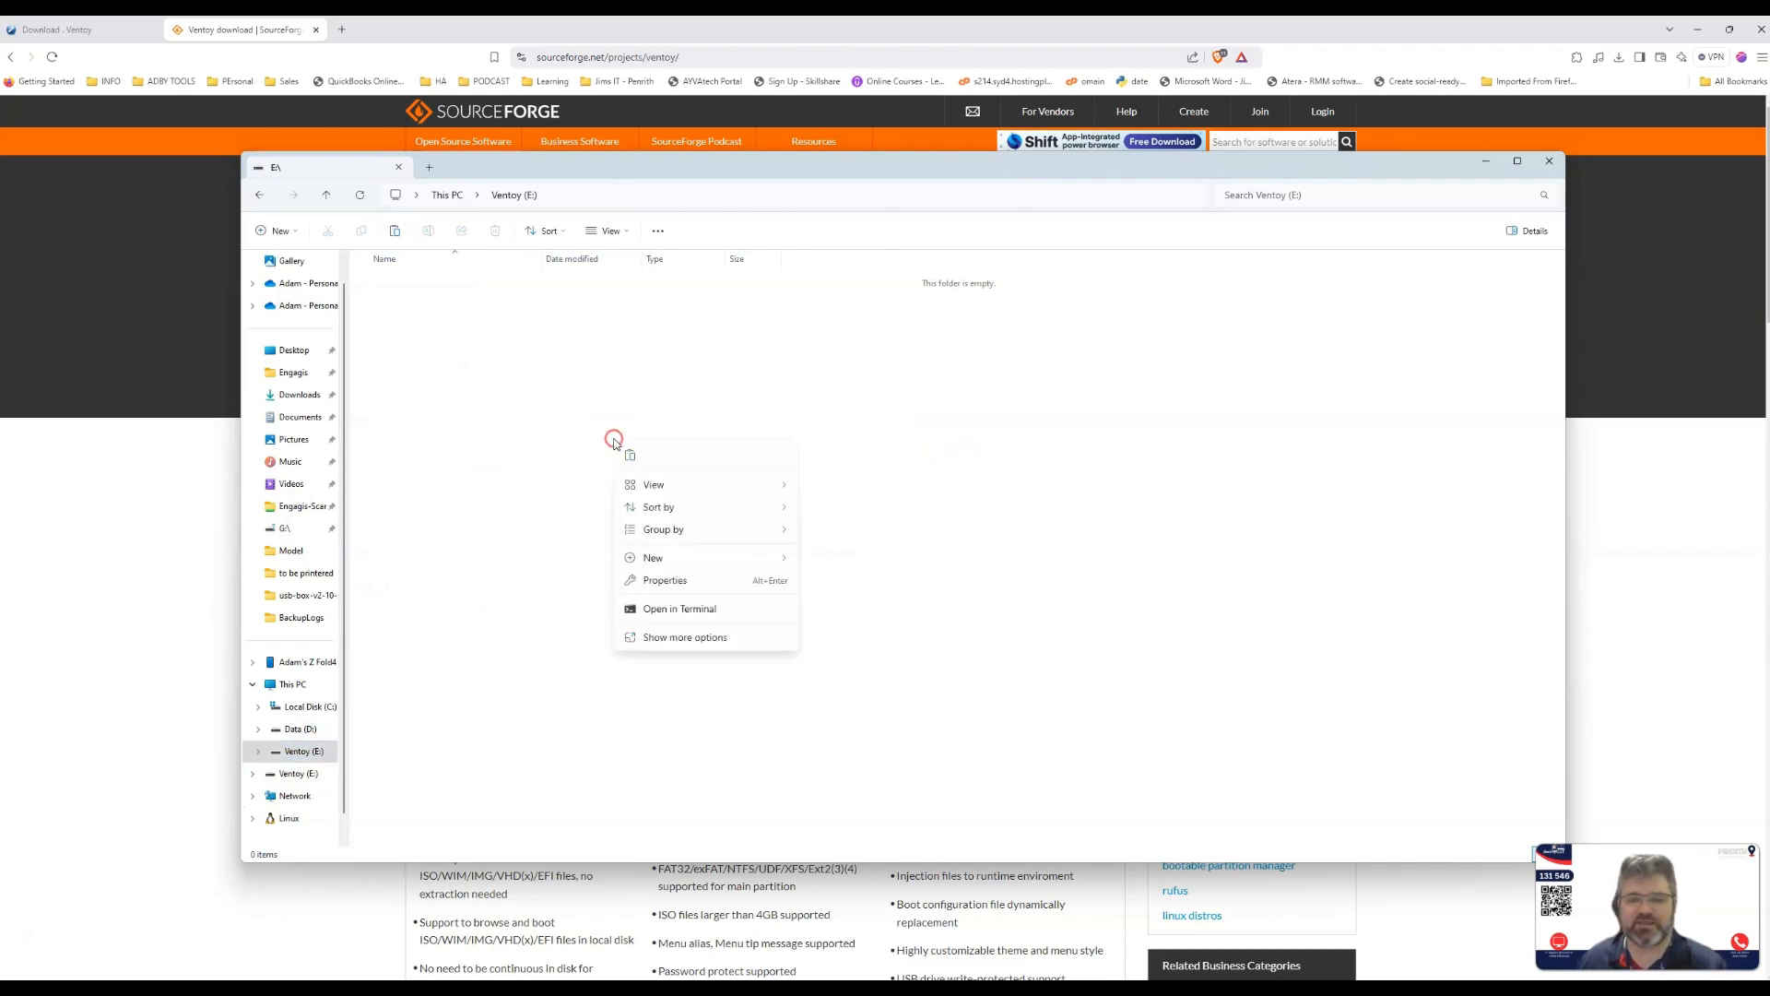
left_click(632, 455)
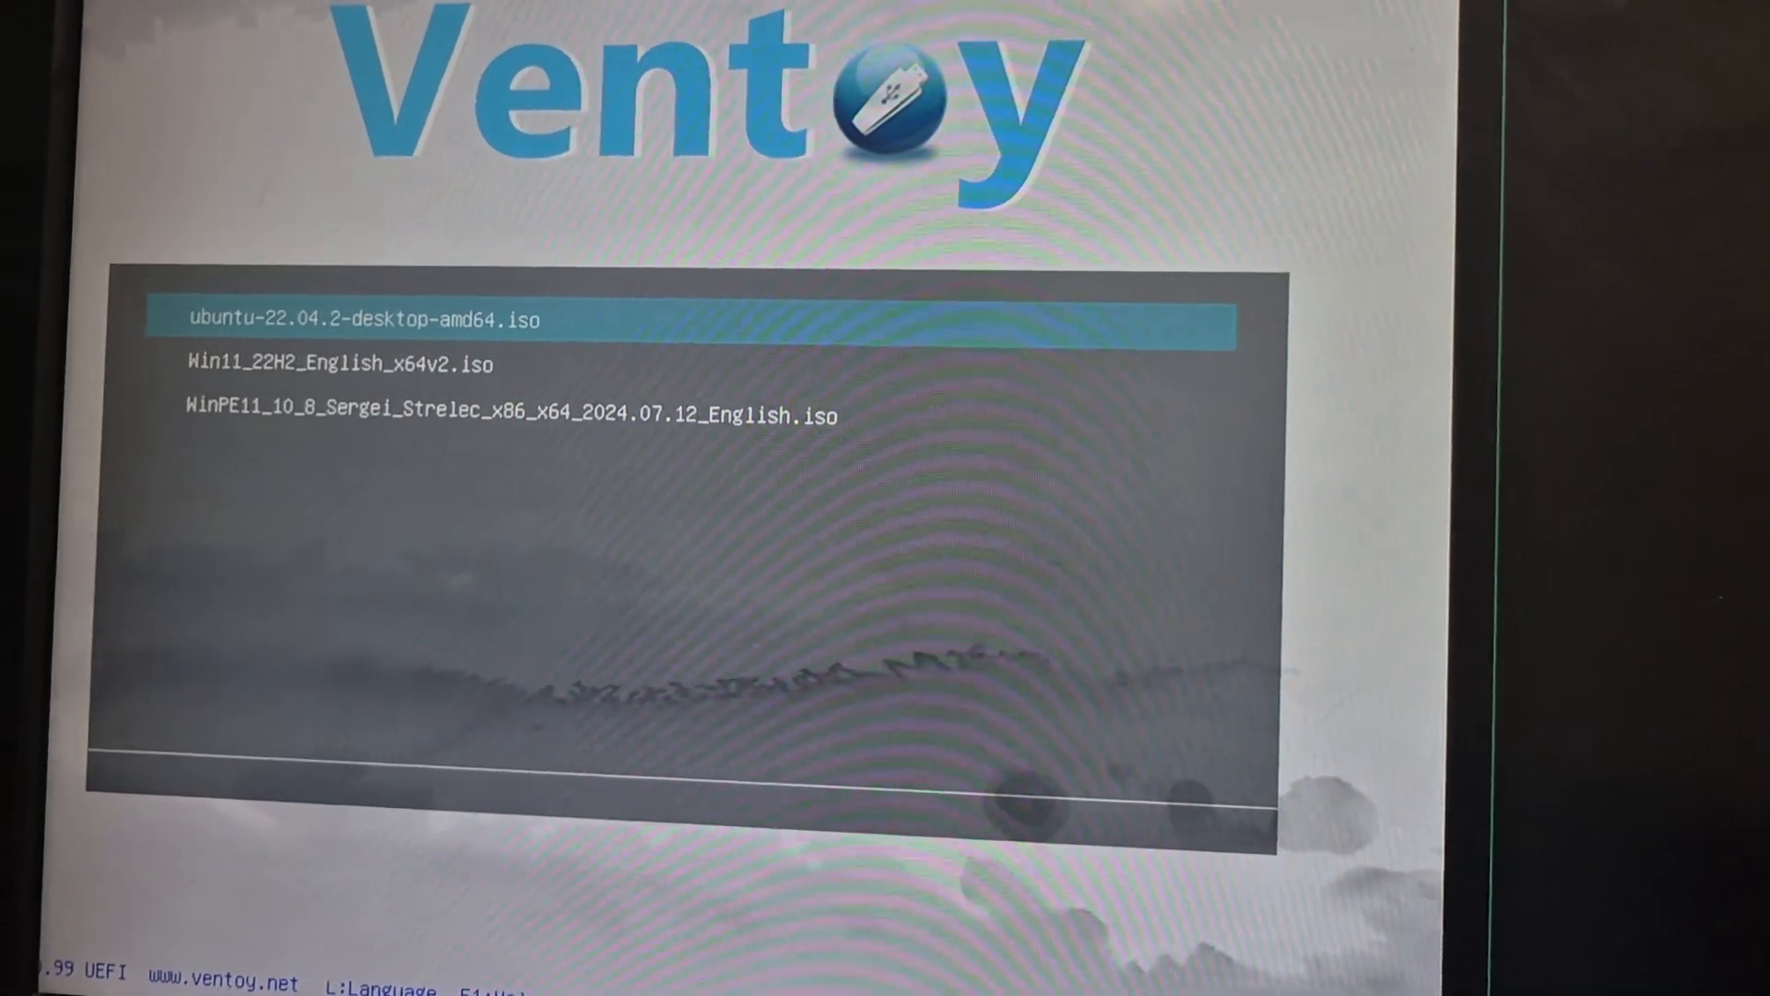
key("Return")
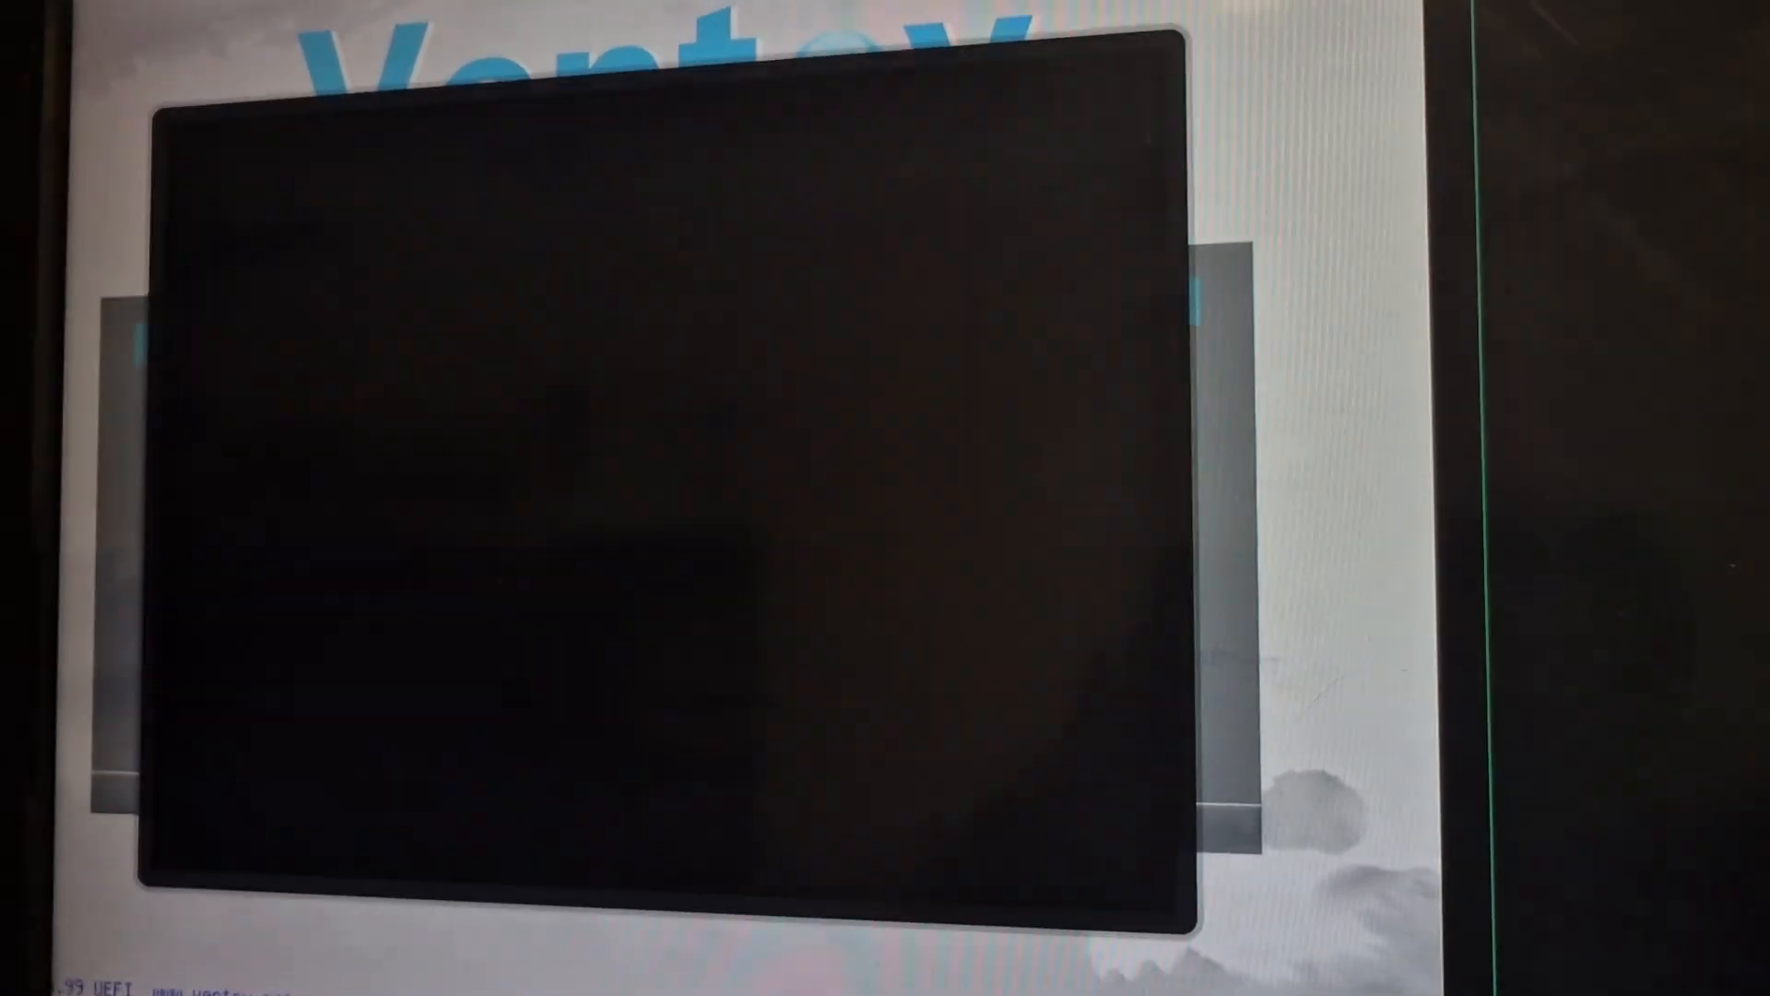